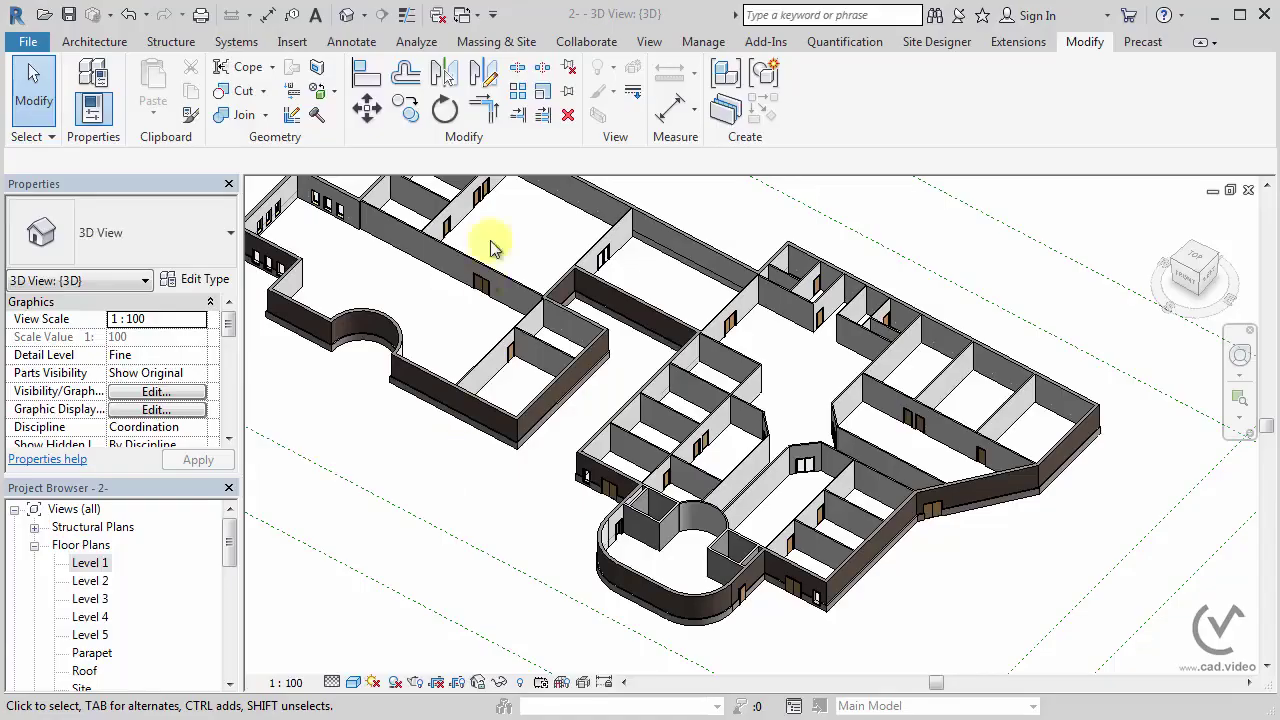
- Reframe the 3D model, glance at the South elevation, then return to the 3D view
scroll(457, 510, down, 3)
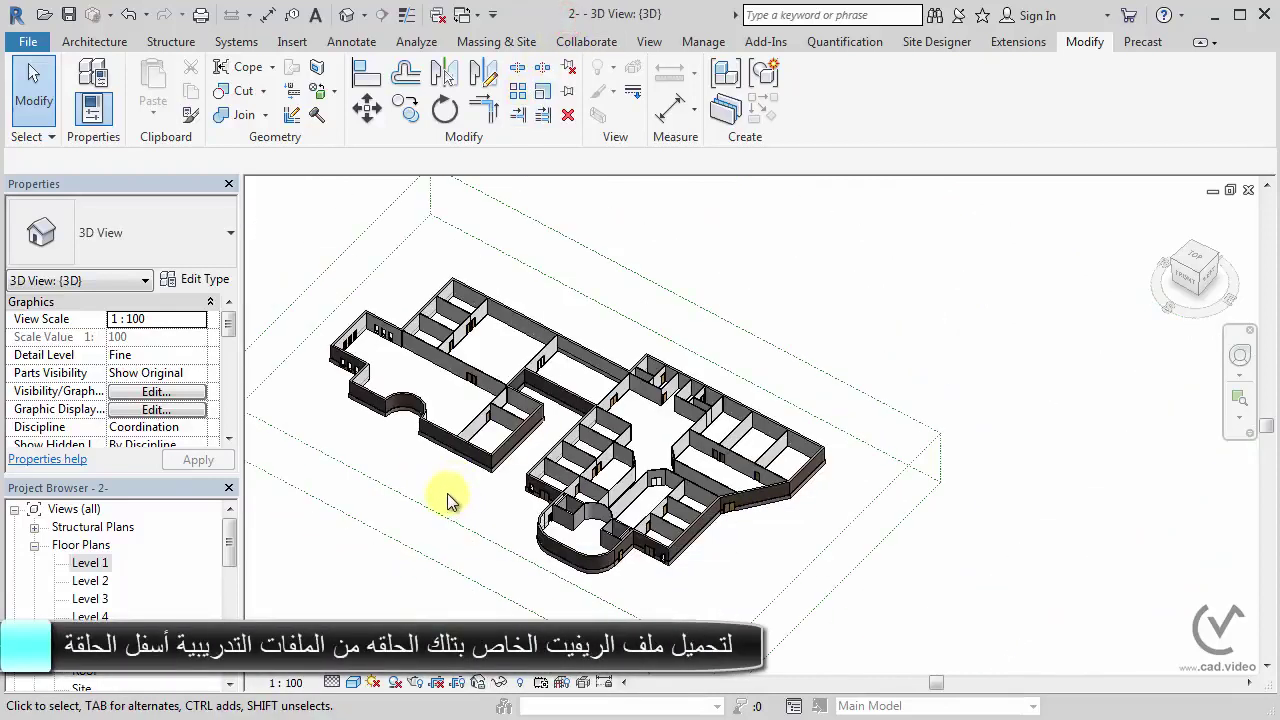
middle_drag(477, 500, 525, 535)
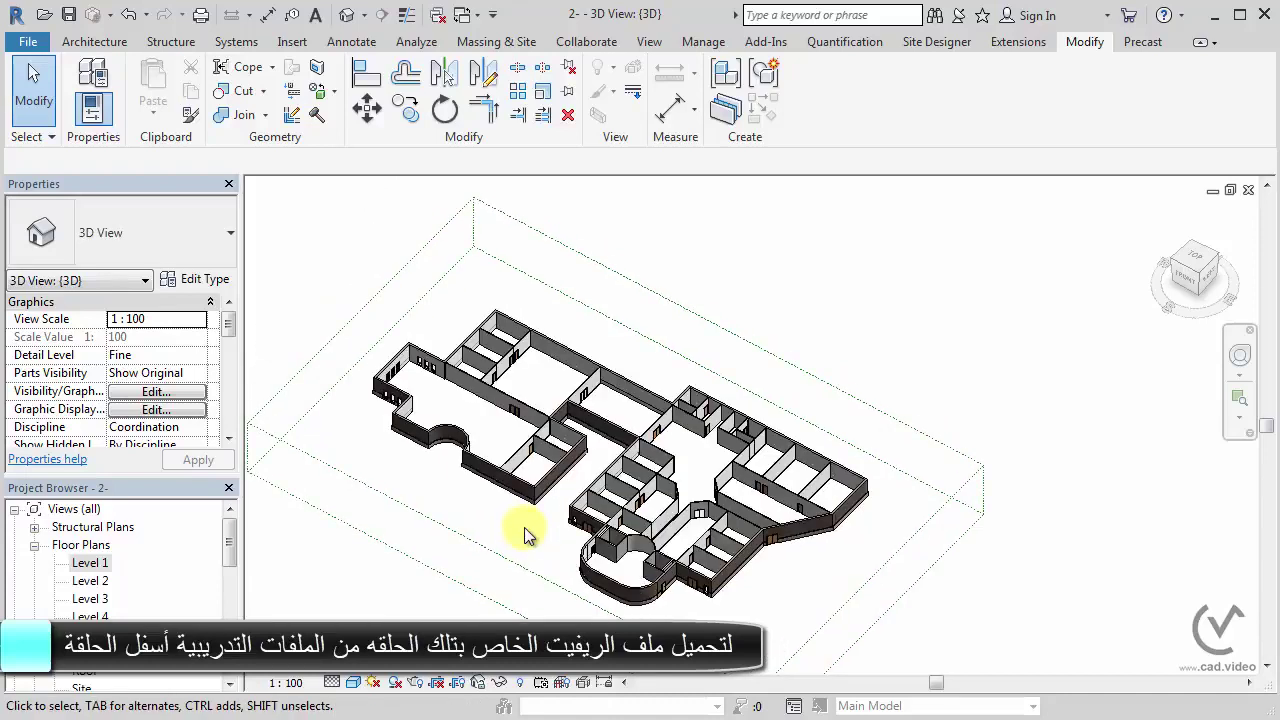
scroll(505, 521, up, 2)
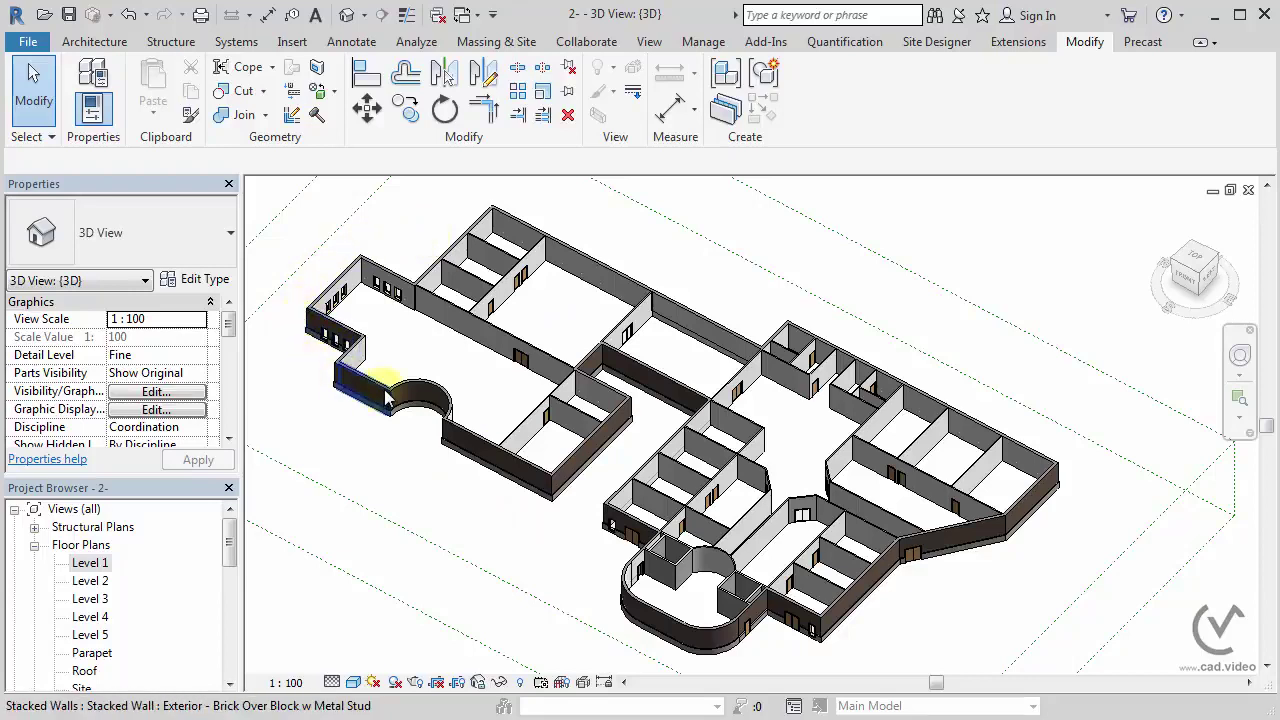
click(480, 17)
click(520, 62)
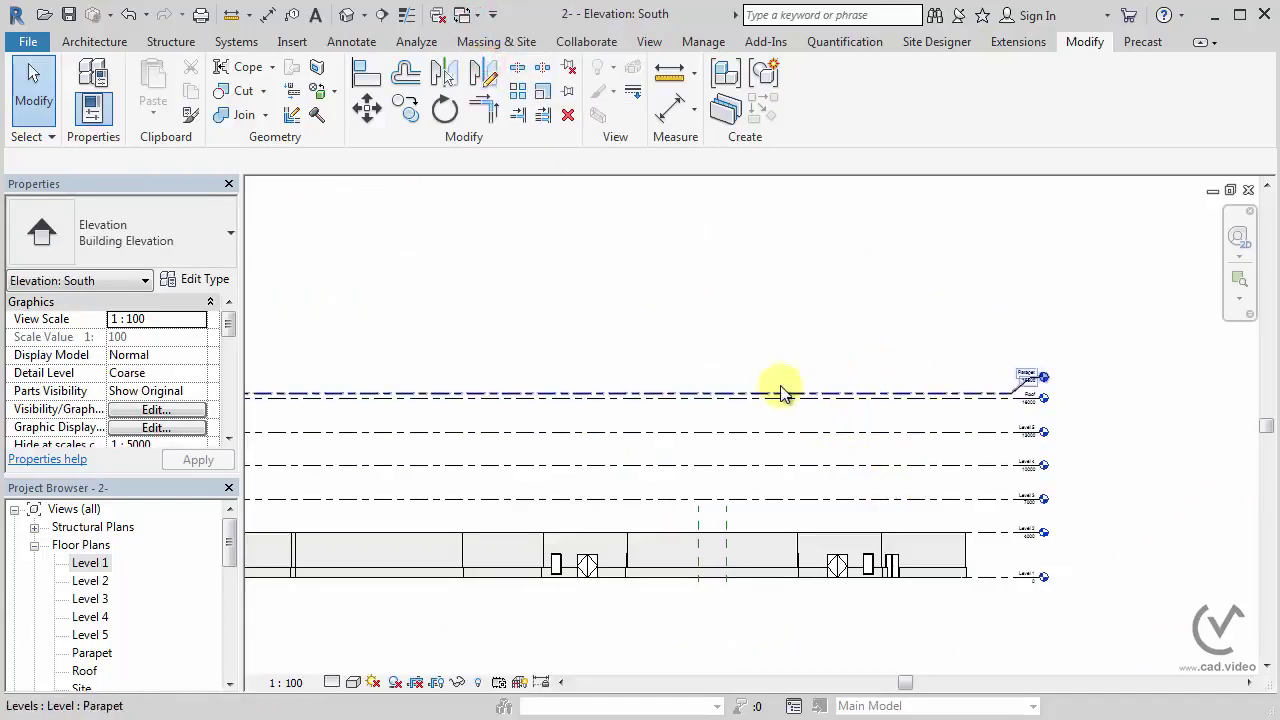
click(478, 17)
click(495, 63)
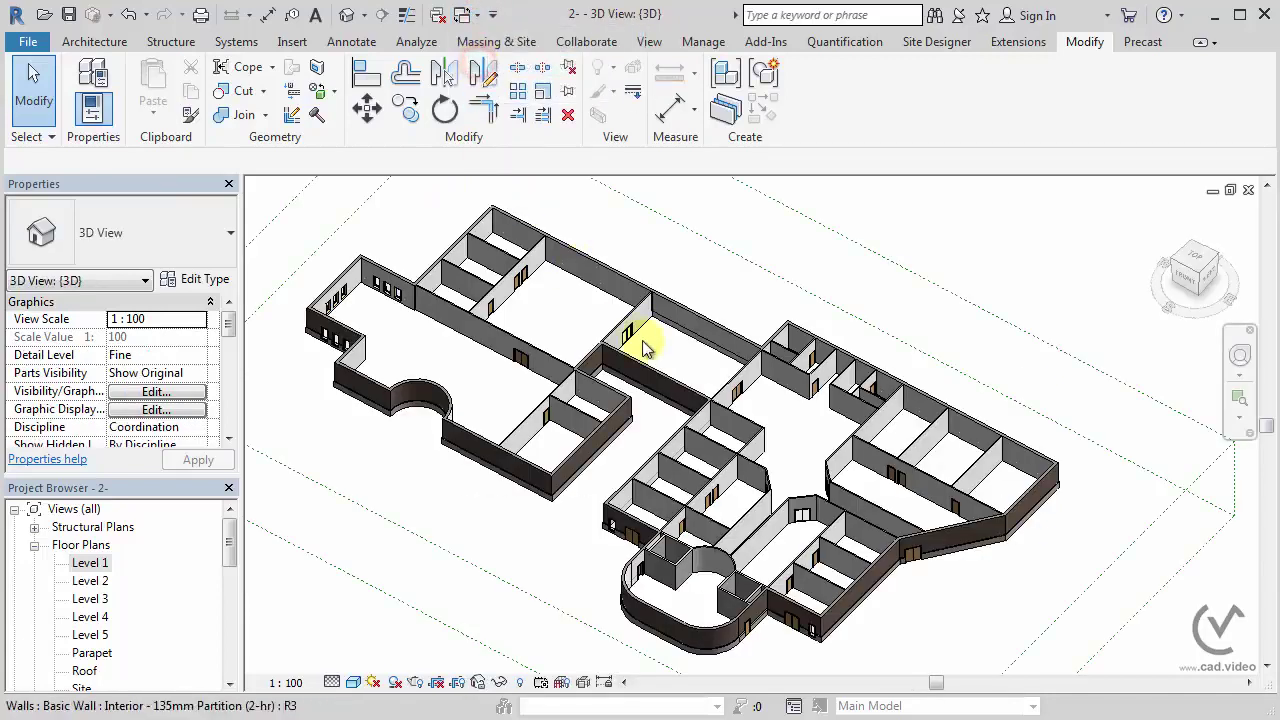
- Select the two corridor walls and leave their top constraint at Level 2
click(713, 340)
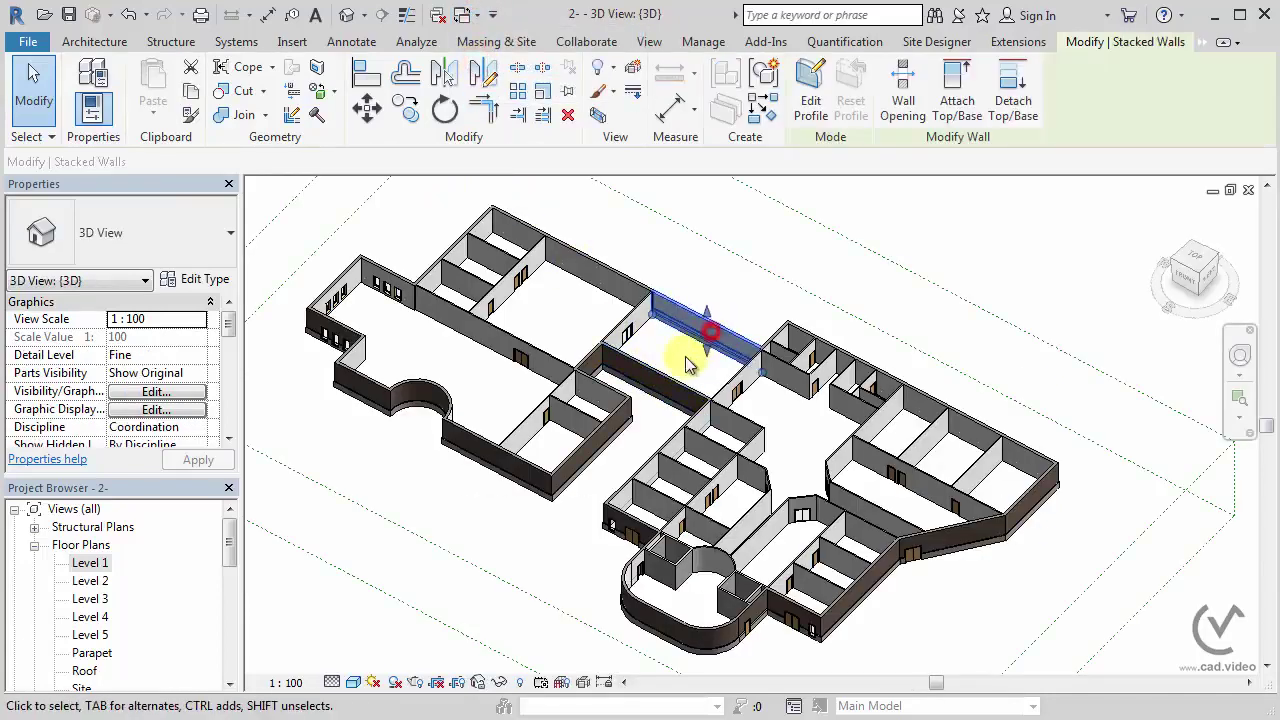
ctrl+click(665, 370)
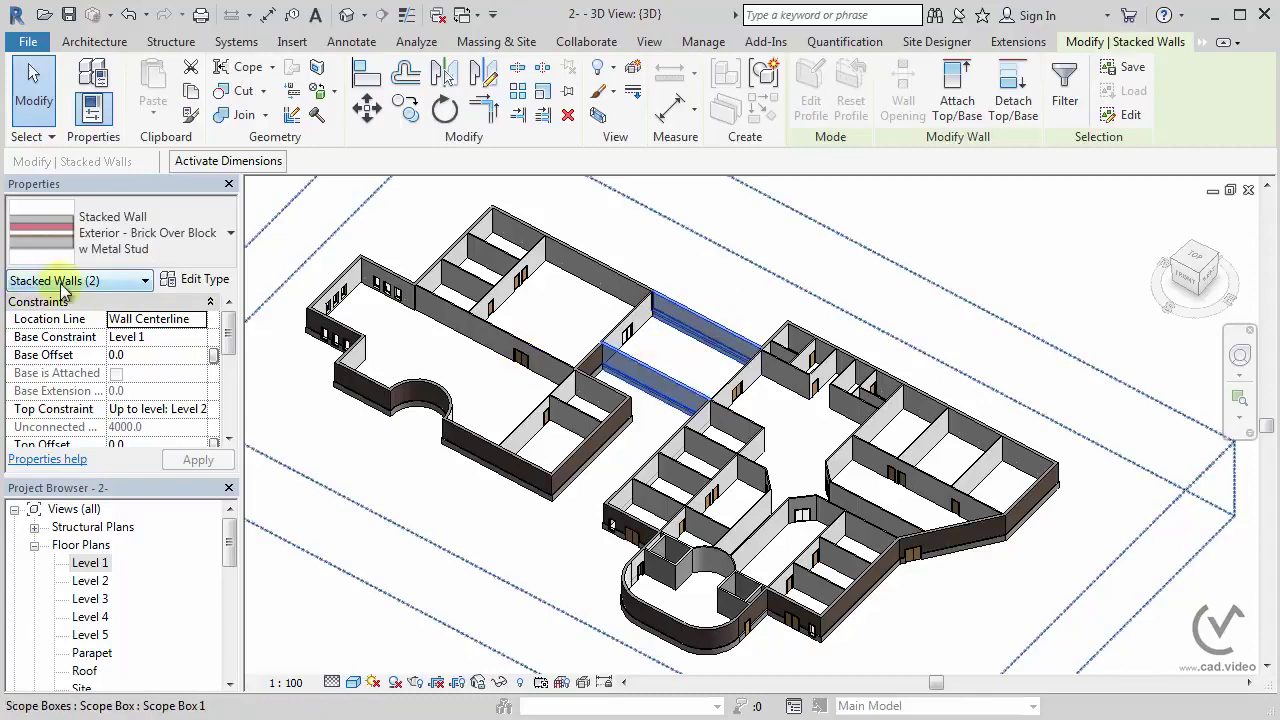
click(201, 410)
click(201, 410)
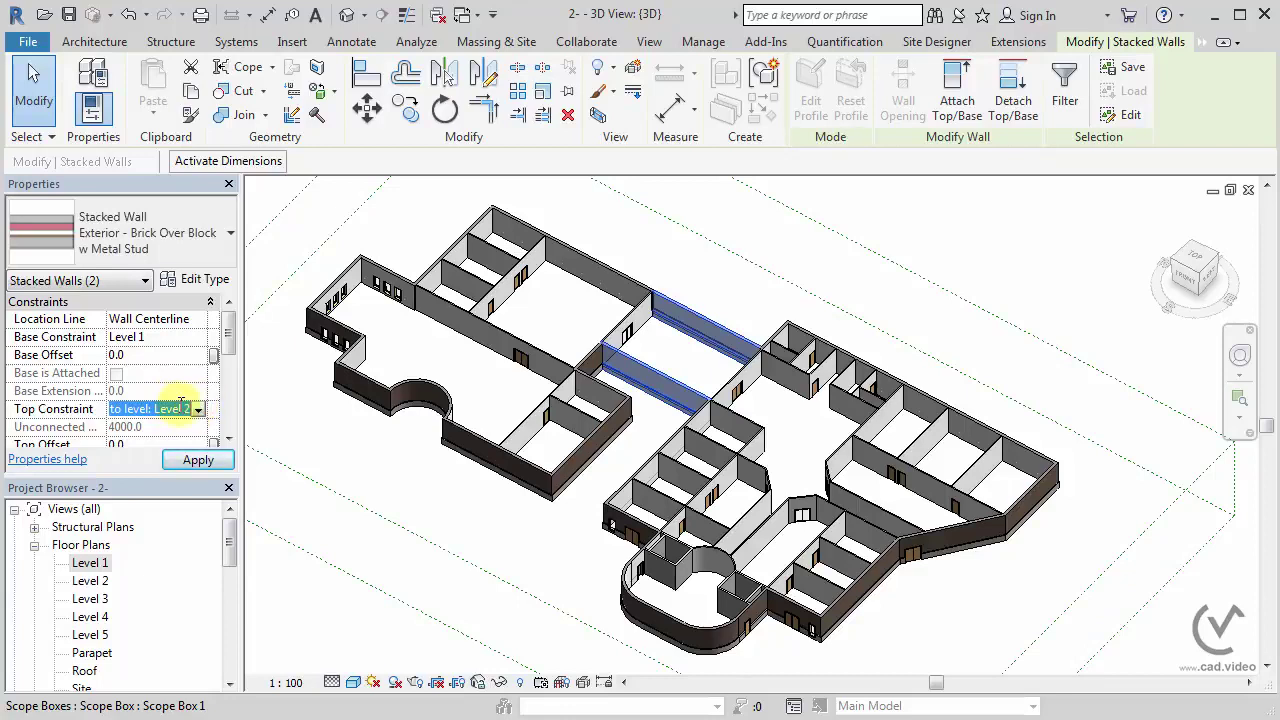
click(551, 543)
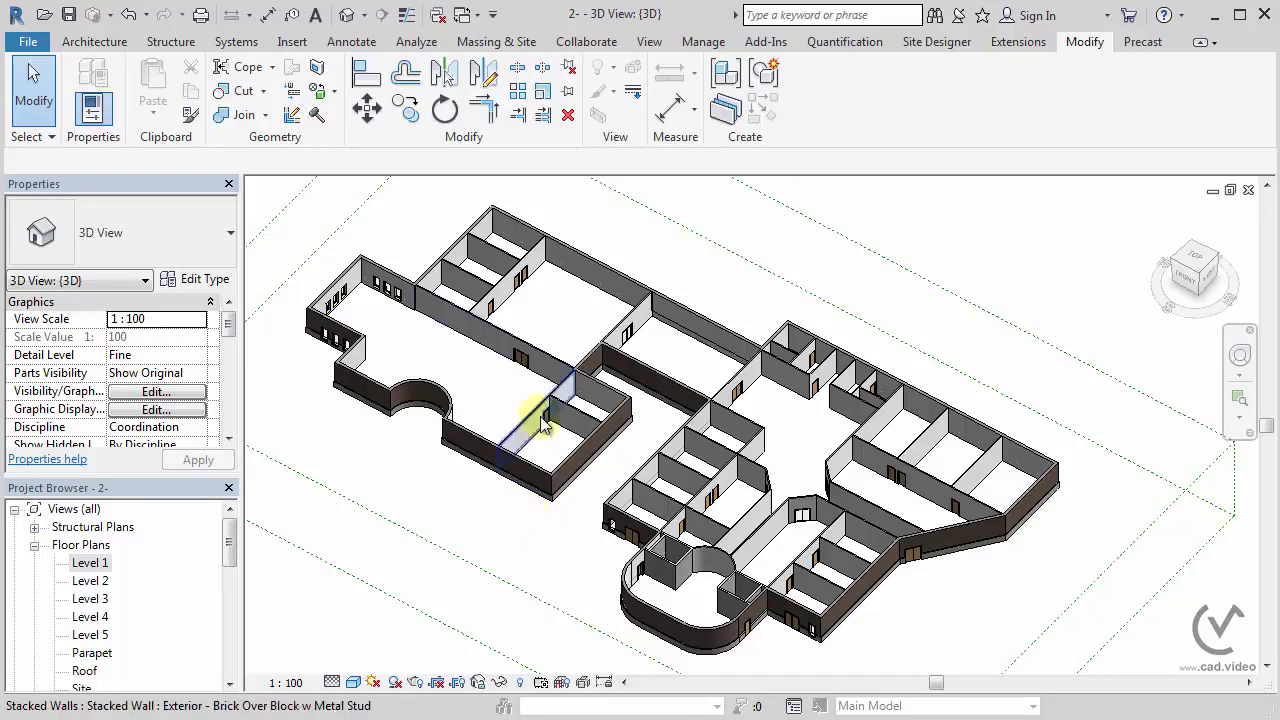
- Open the South elevation, zoom in on the level heads and start the Level tool
click(466, 16)
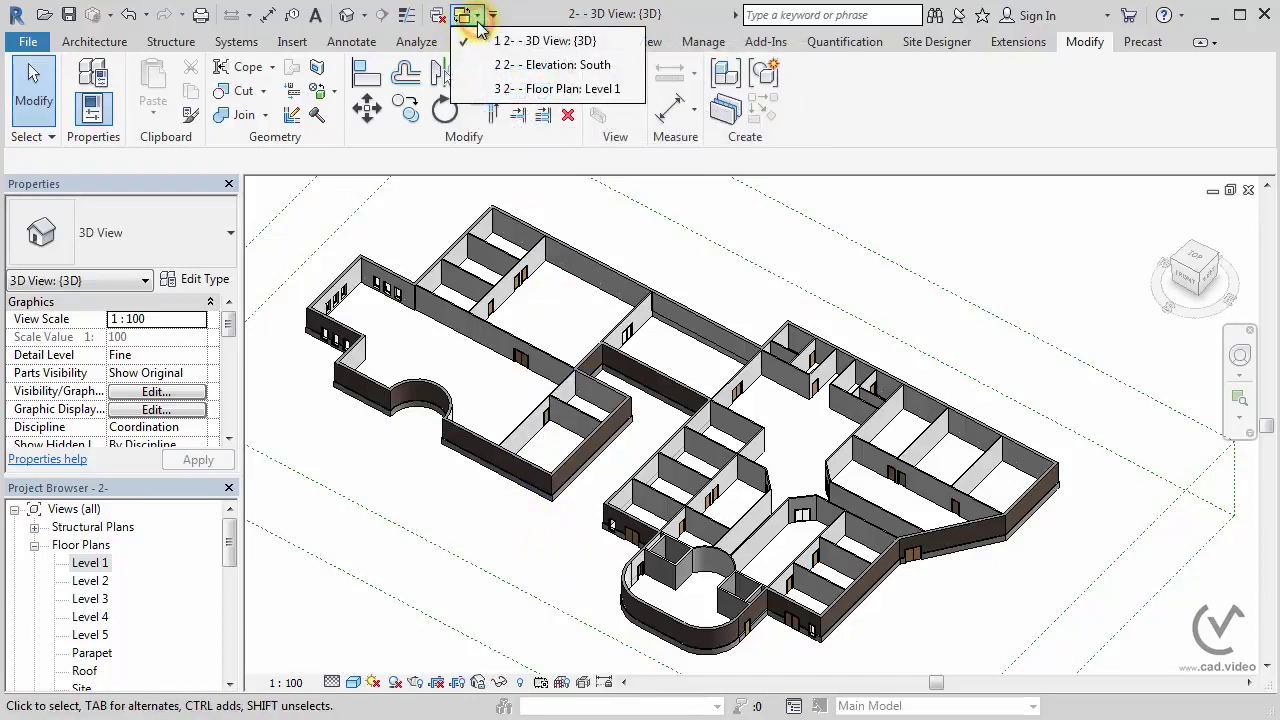
click(488, 64)
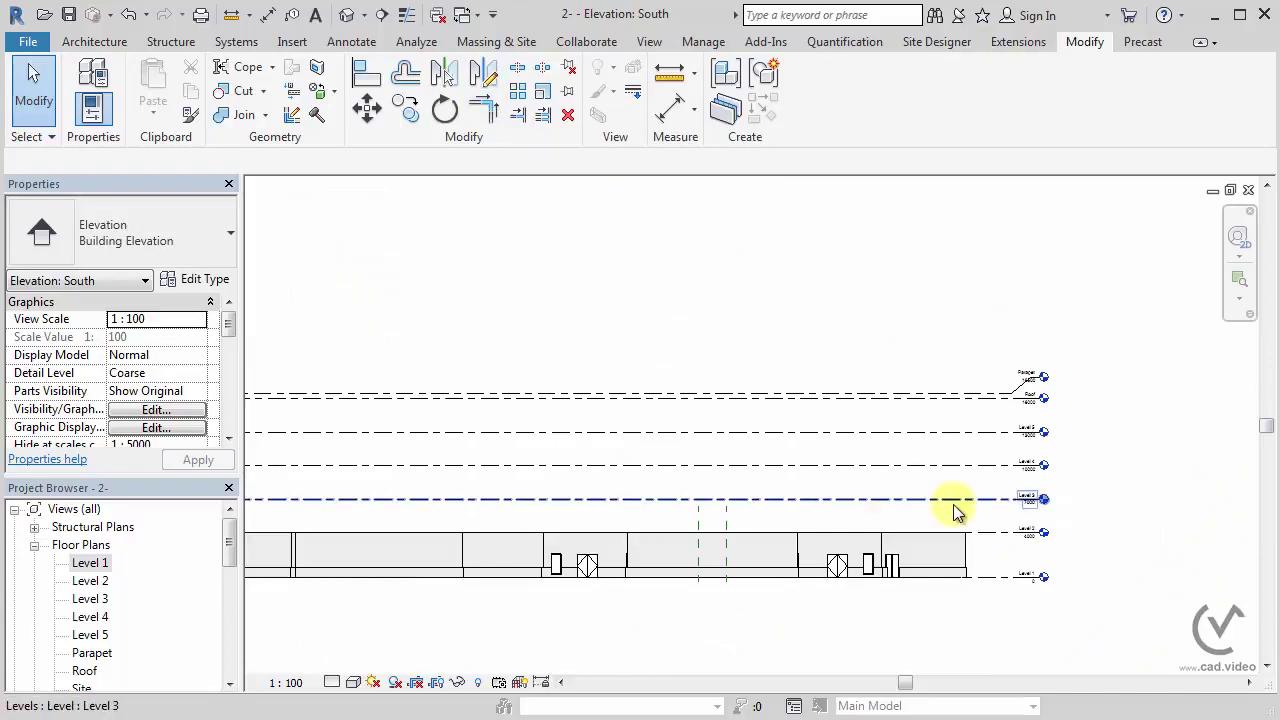
scroll(857, 471, up, 1)
scroll(894, 443, up, 1)
scroll(890, 450, up, 2)
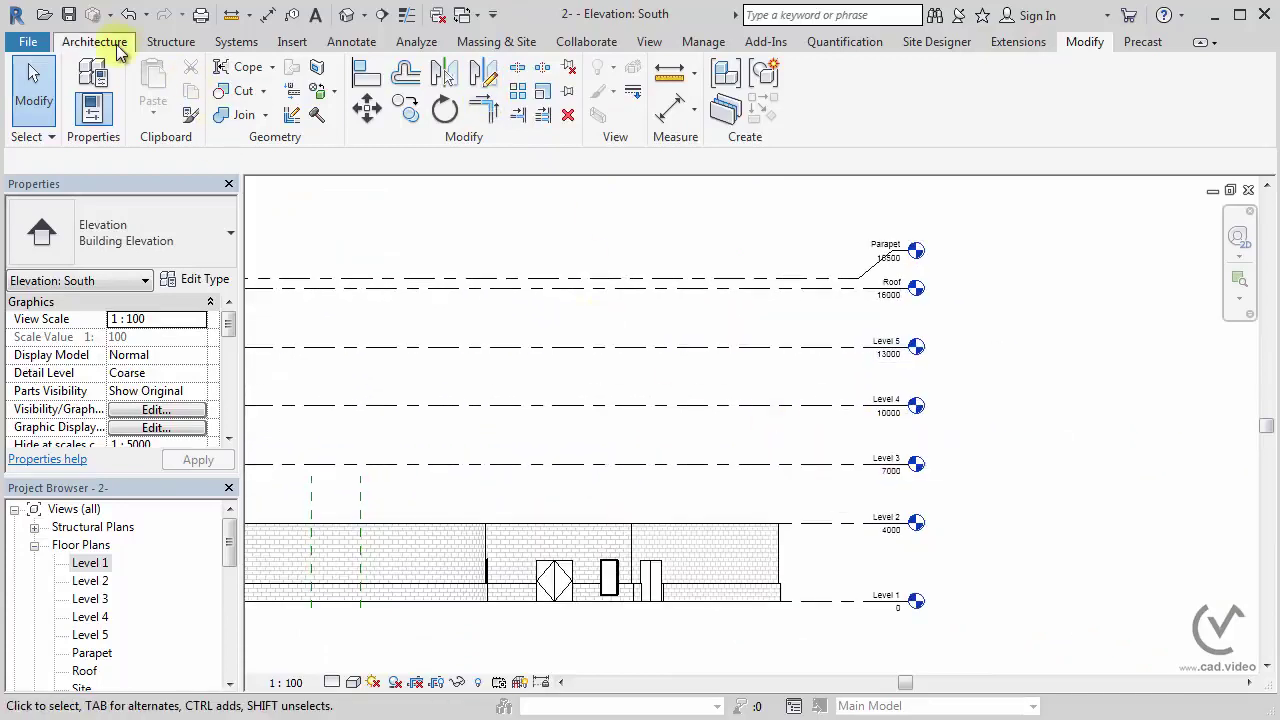
click(117, 45)
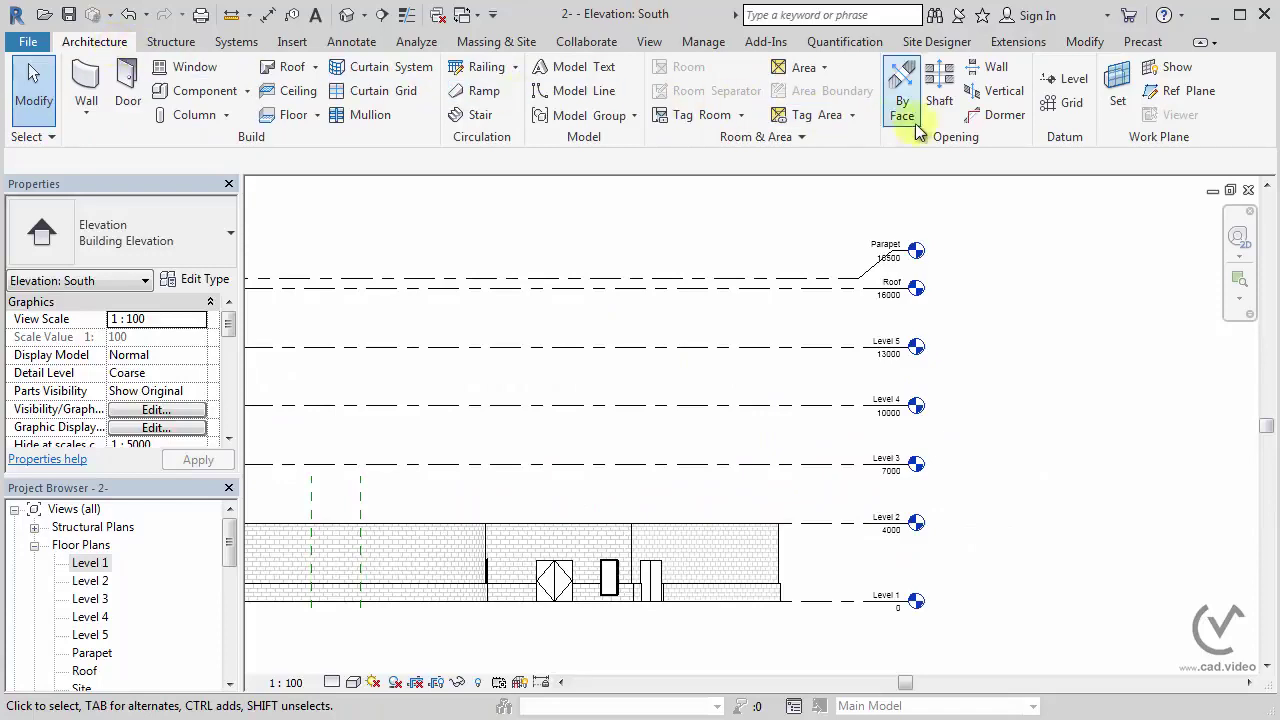
click(1068, 92)
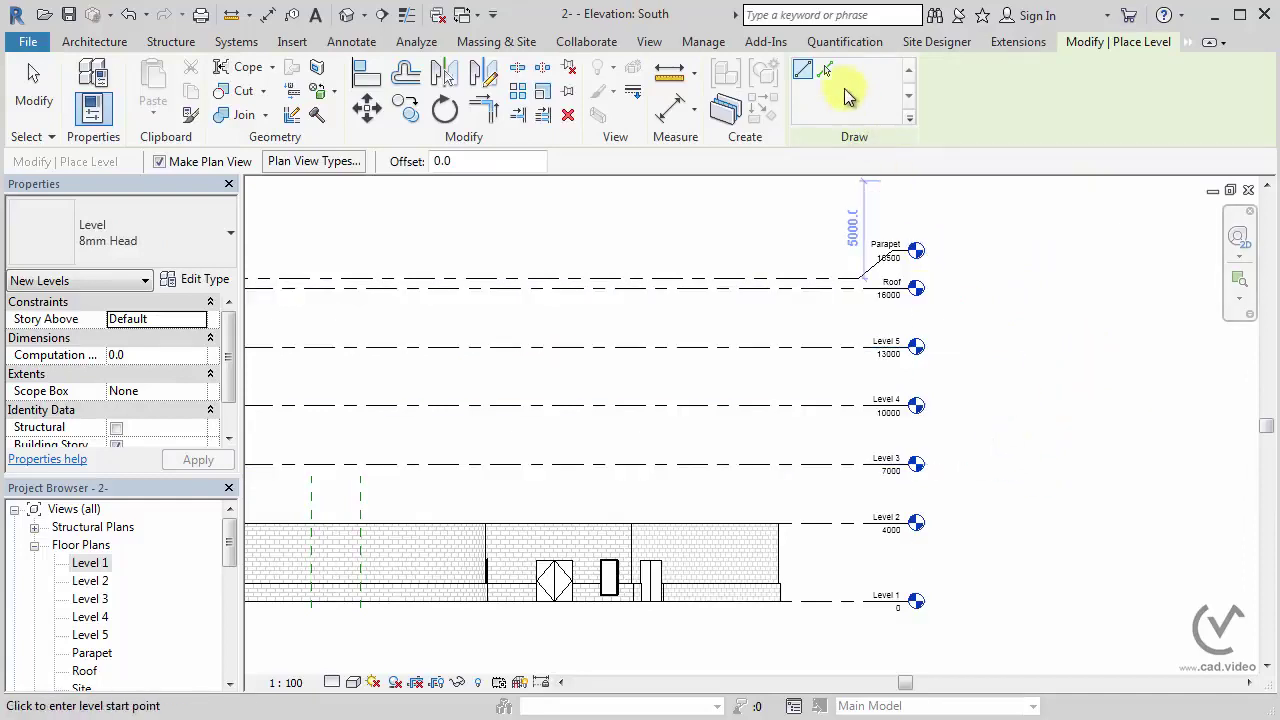
- Pick Level 4 with offsets 1200 and 600 to add Level 8 (11200) and Level 9 (10600)
click(826, 76)
drag(479, 165, 434, 165)
text(1200)
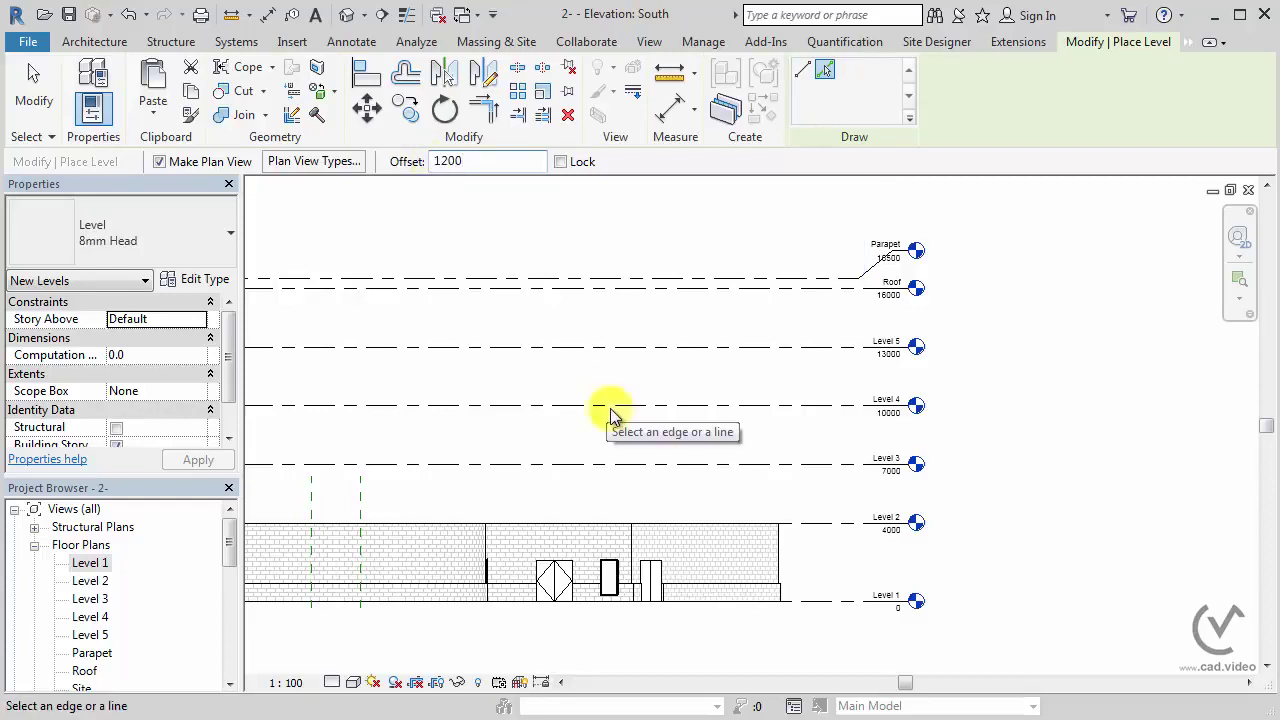
click(661, 408)
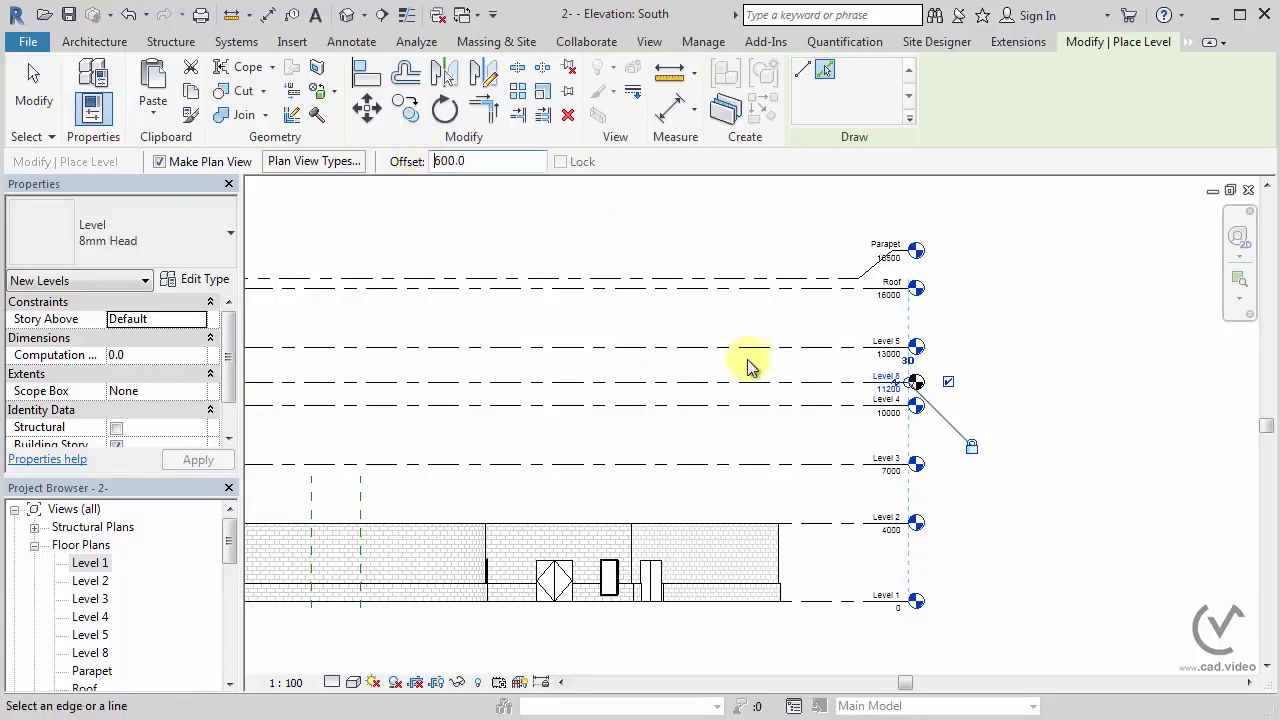
click(788, 408)
key(Escape)
key(Escape)
- Add elbows to the Level 8 and Level 5 heads and lift Level 5's head clear
scroll(910, 410, up, 4)
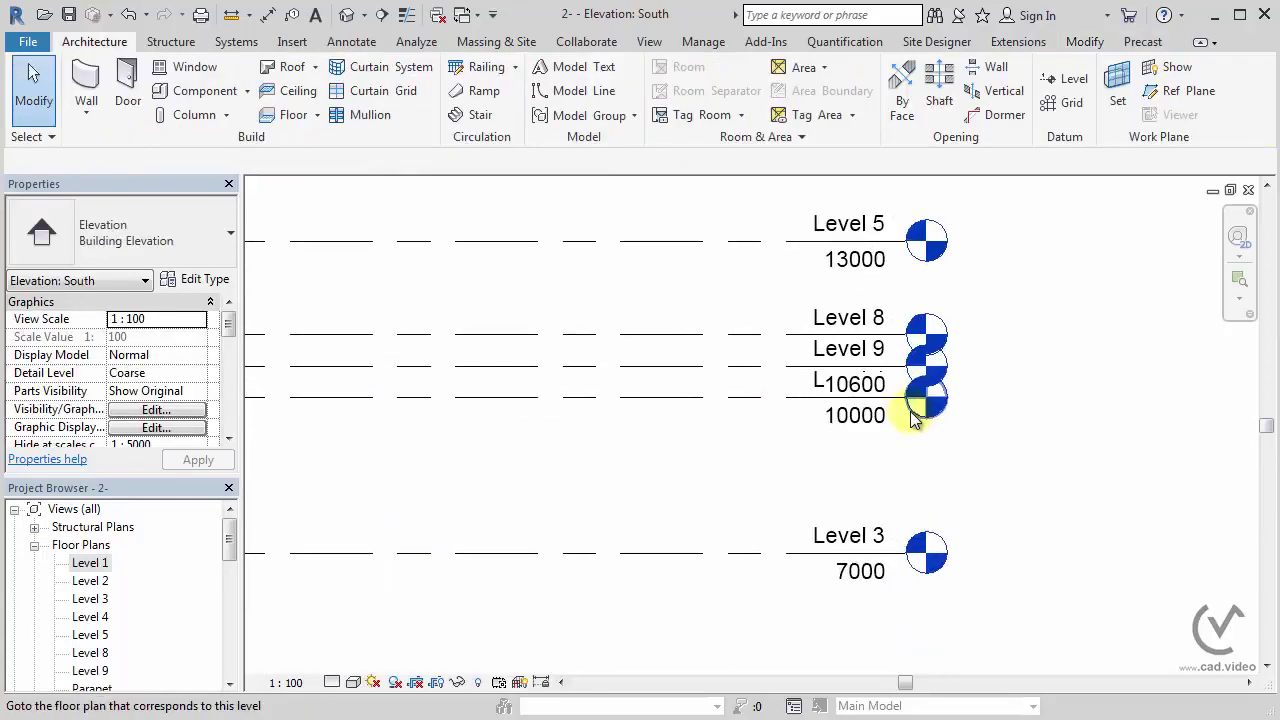
scroll(912, 418, up, 2)
scroll(922, 398, down, 1)
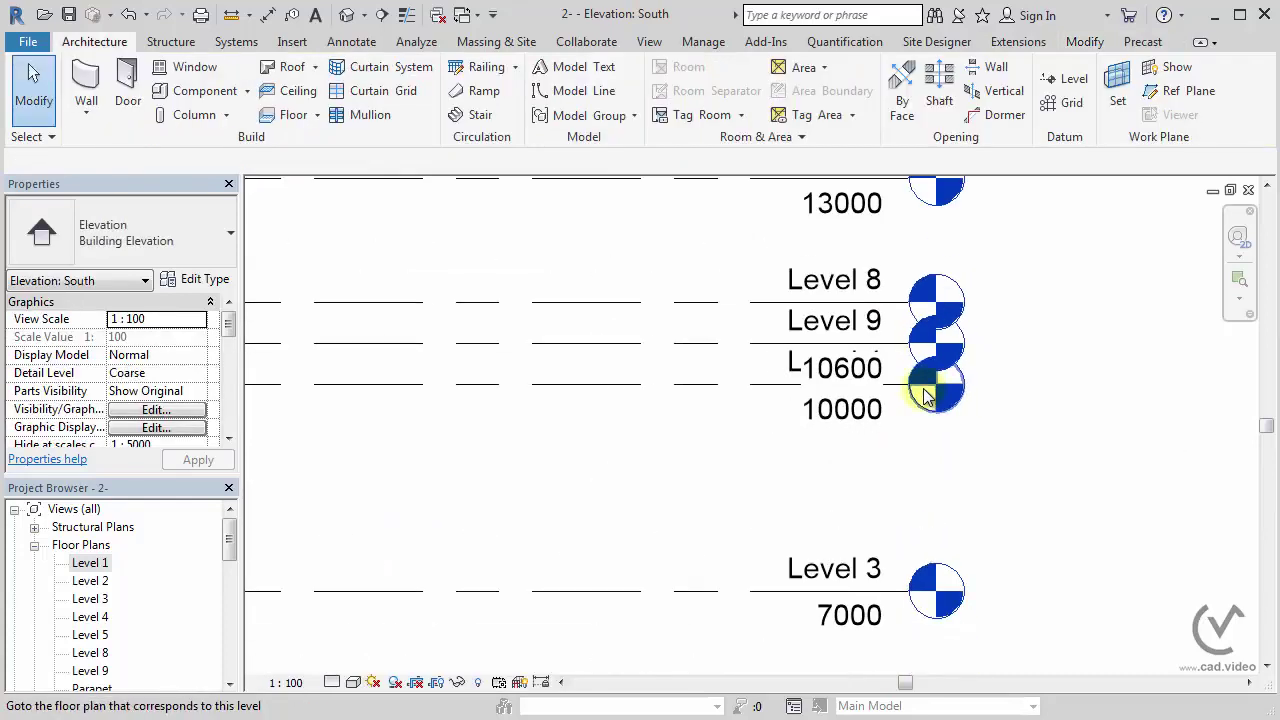
scroll(924, 395, down, 2)
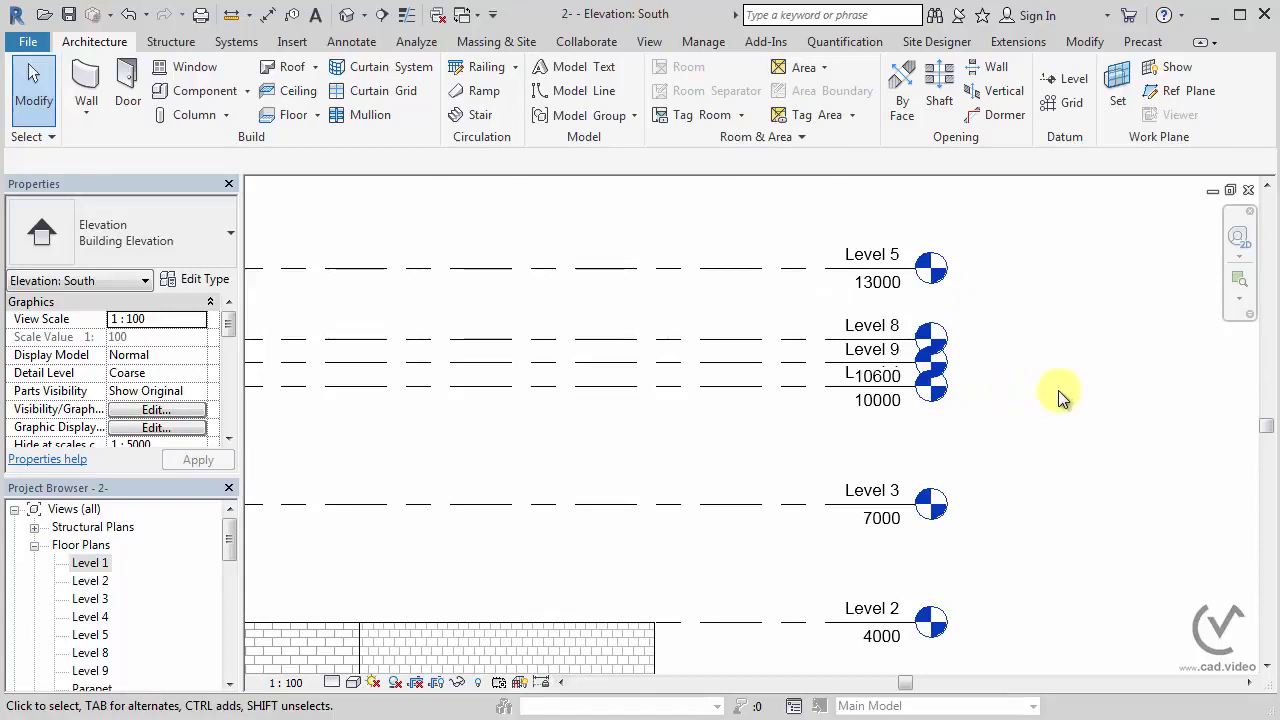
click(806, 362)
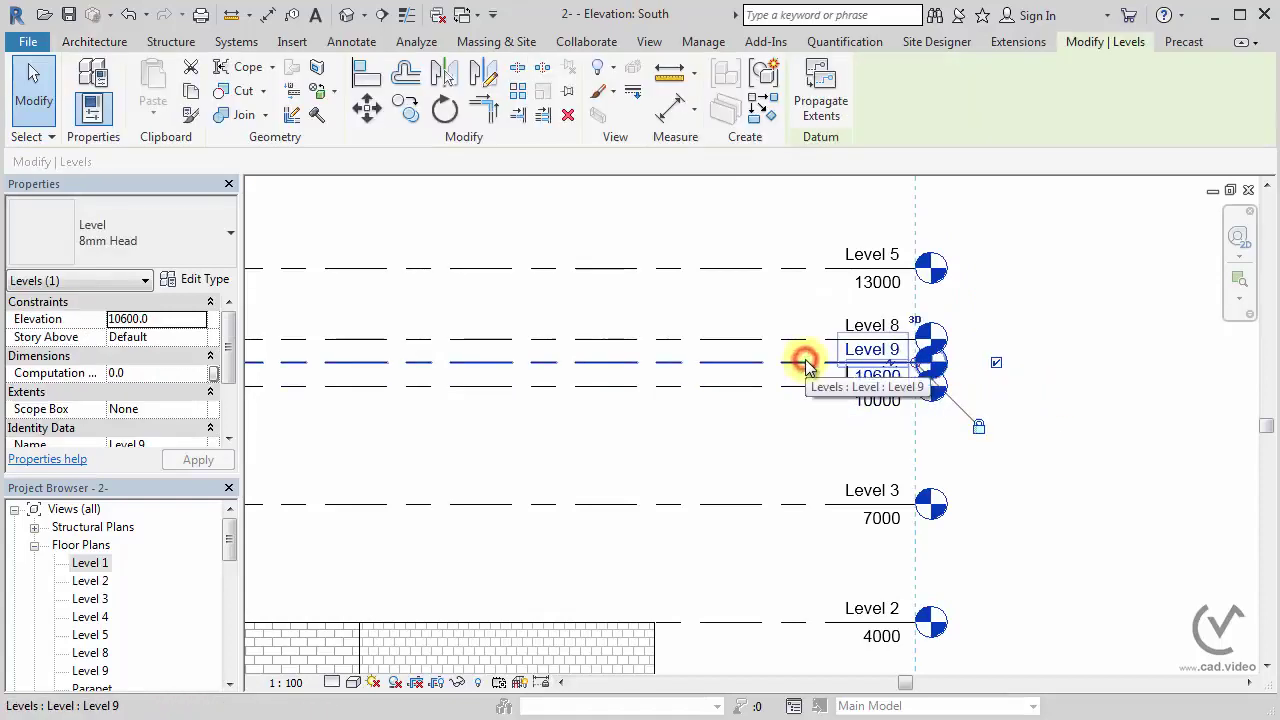
click(866, 373)
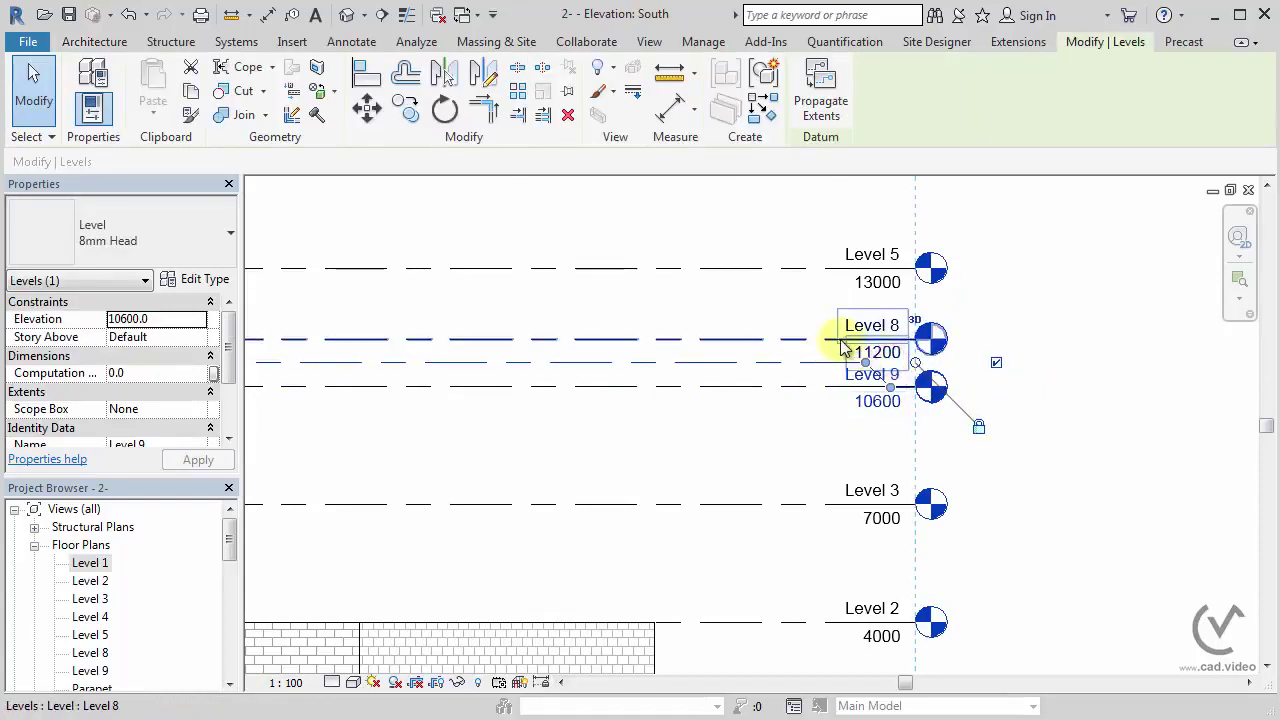
click(799, 339)
click(893, 343)
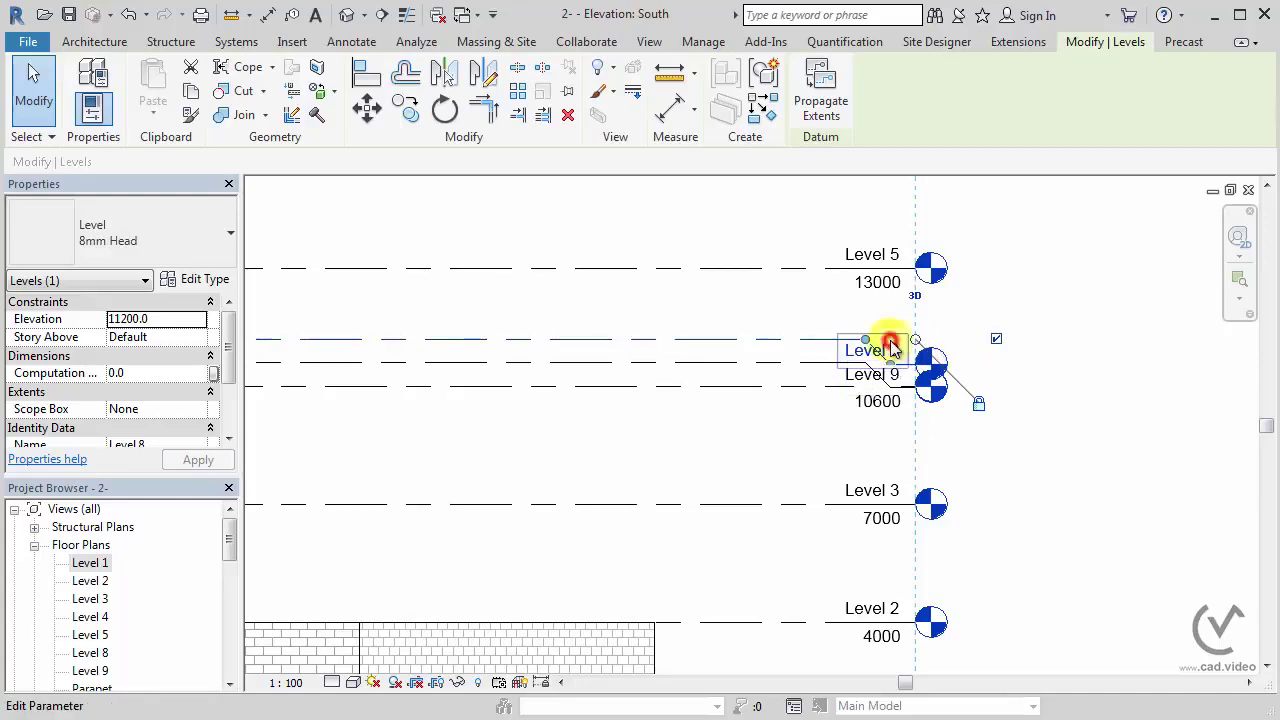
click(803, 265)
click(890, 271)
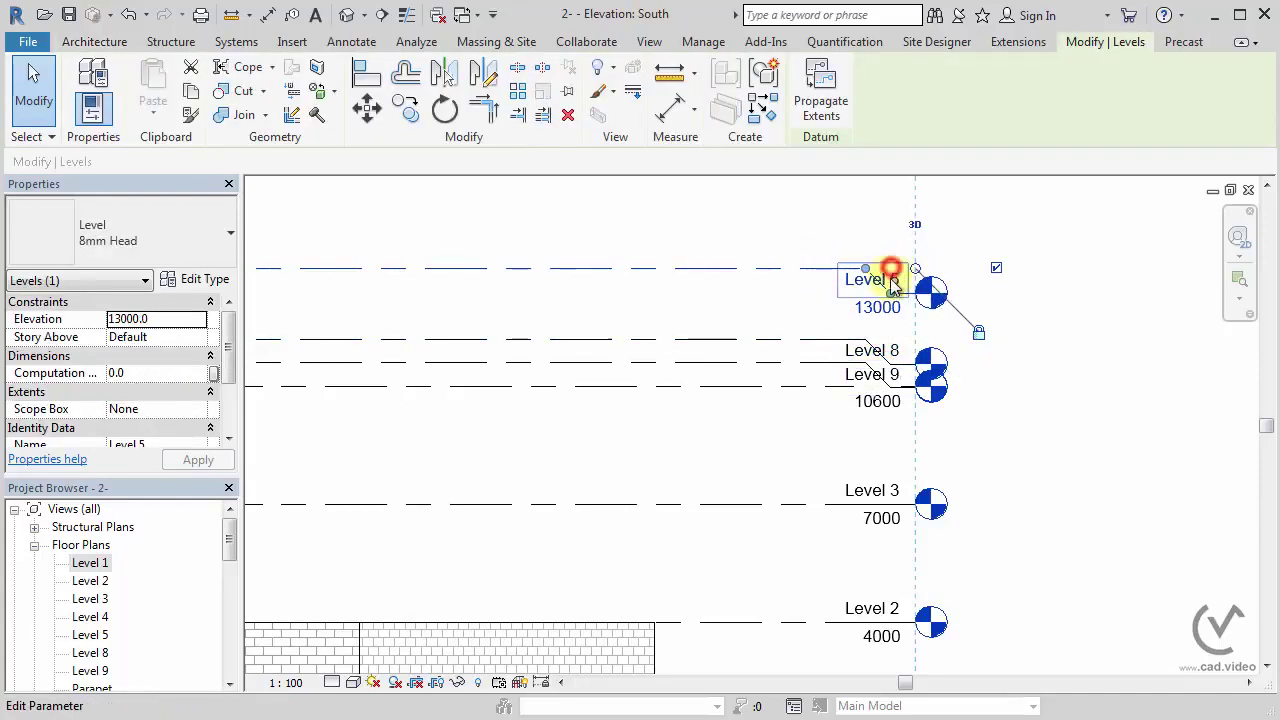
drag(893, 271, 891, 214)
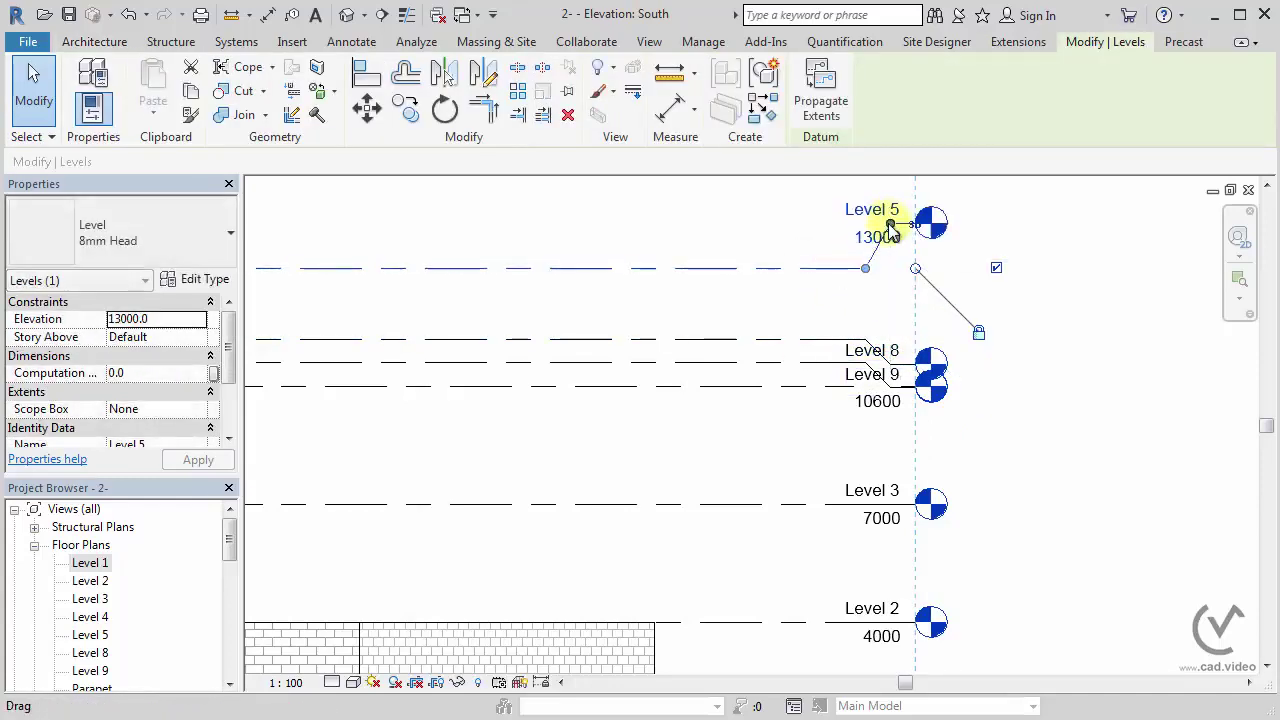
- Move the Level 8 and Level 9 heads up and Level 4's head down to separate labels
click(818, 341)
drag(893, 345, 894, 300)
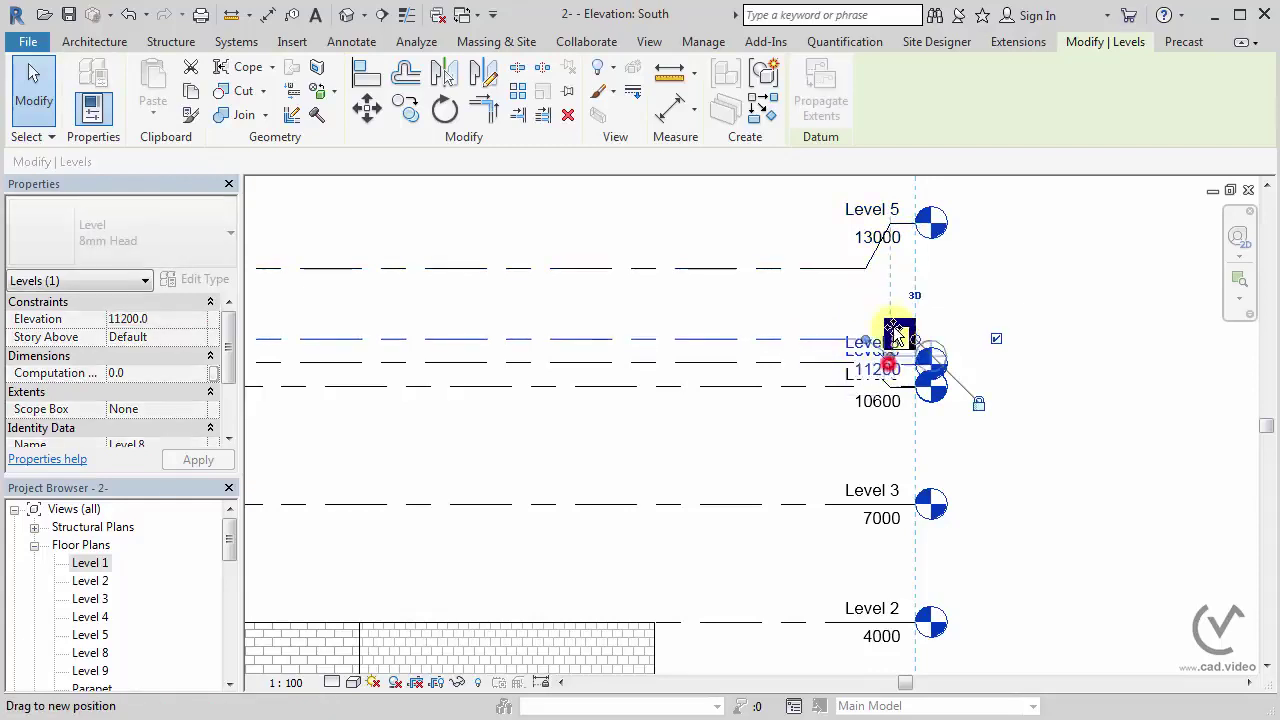
click(826, 362)
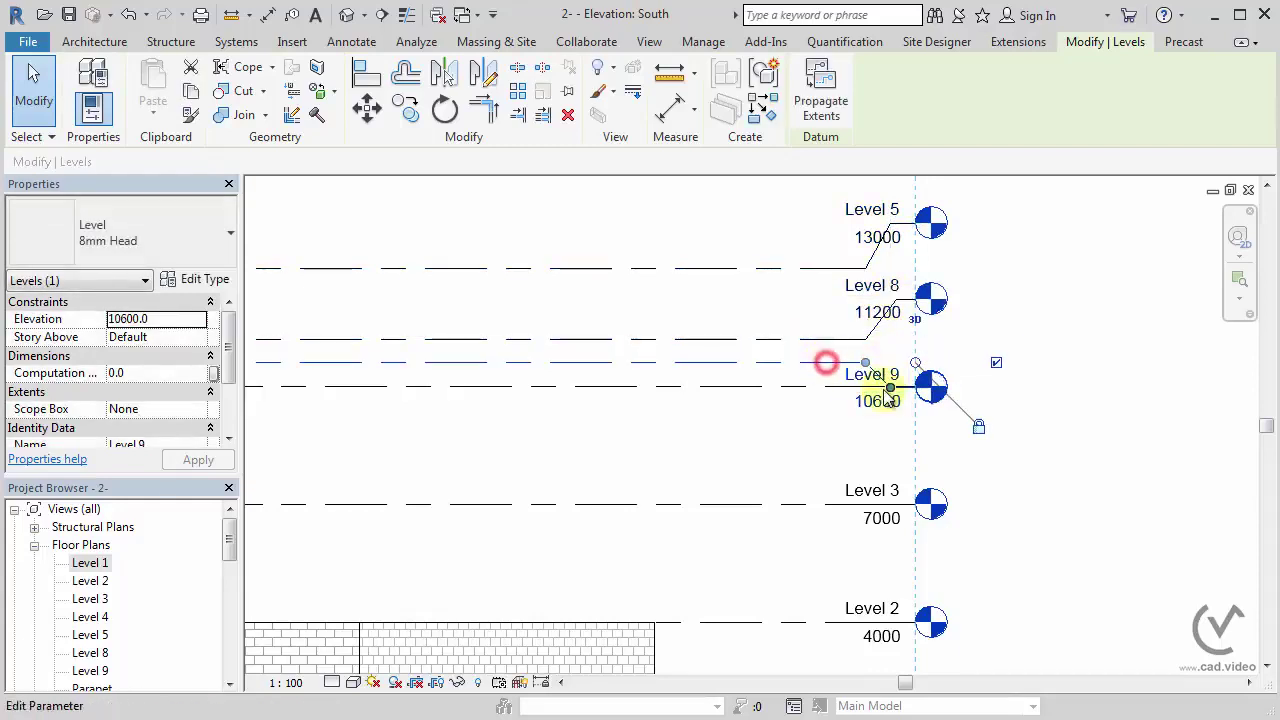
drag(893, 397, 893, 352)
click(815, 386)
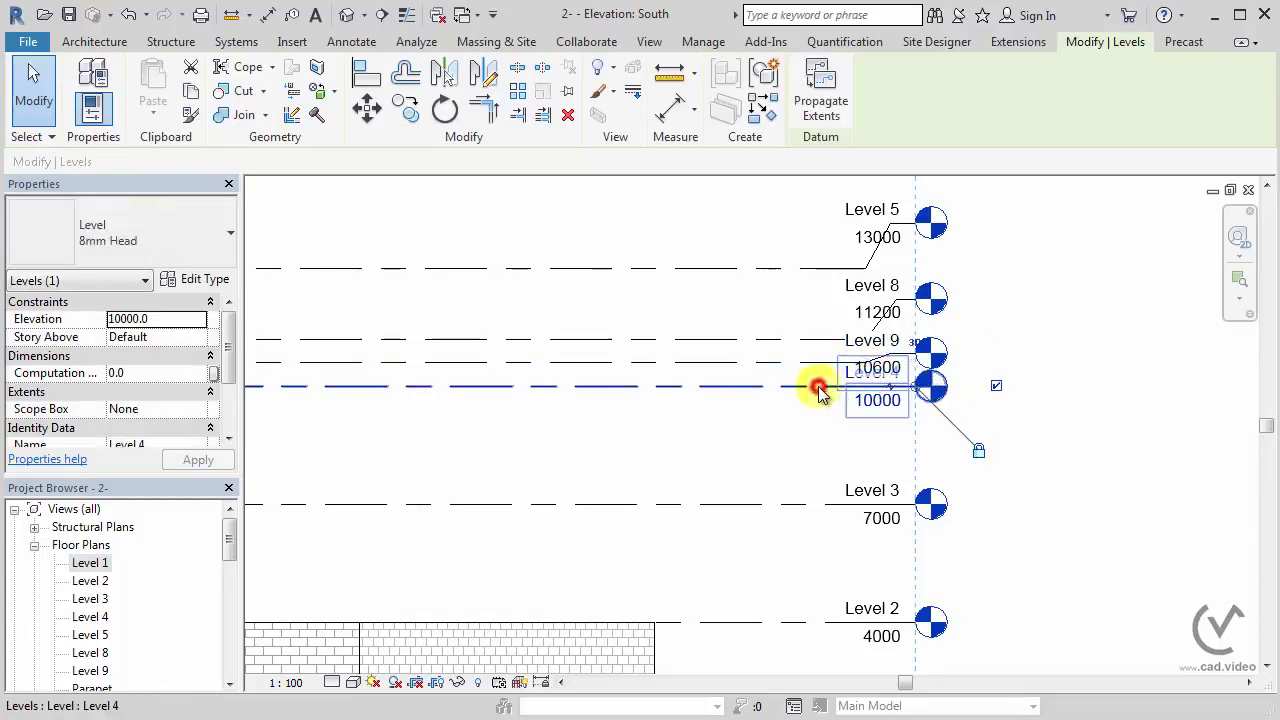
drag(893, 396, 893, 420)
click(808, 437)
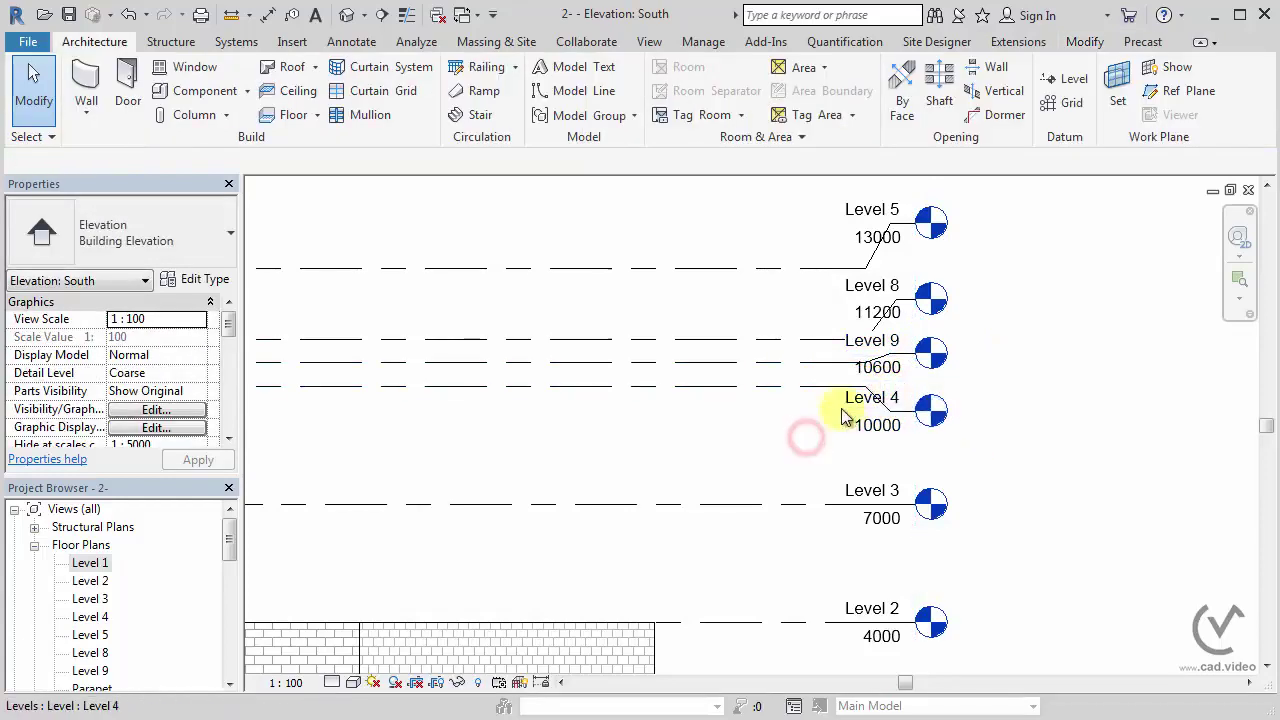
click(891, 412)
drag(893, 420, 889, 445)
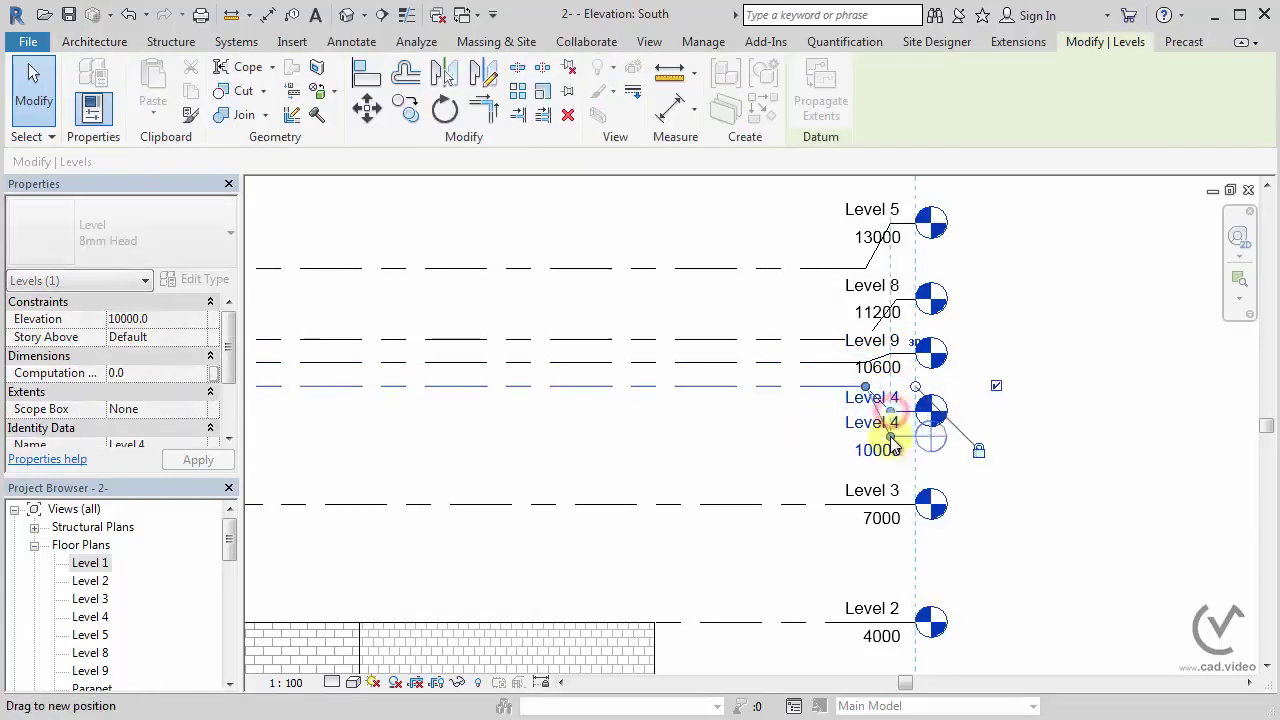
click(794, 449)
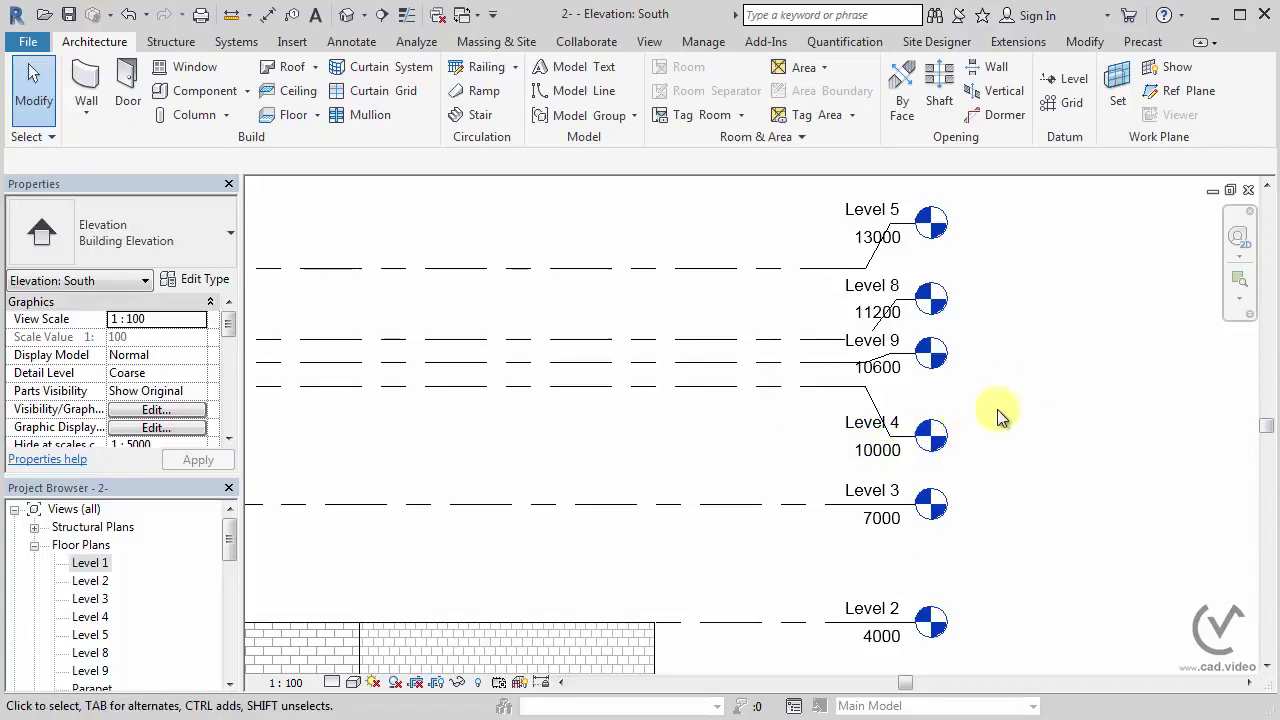
- Reset Level 9 to its 3D extents from its right-click menu
middle_drag(1037, 409, 955, 478)
click(752, 437)
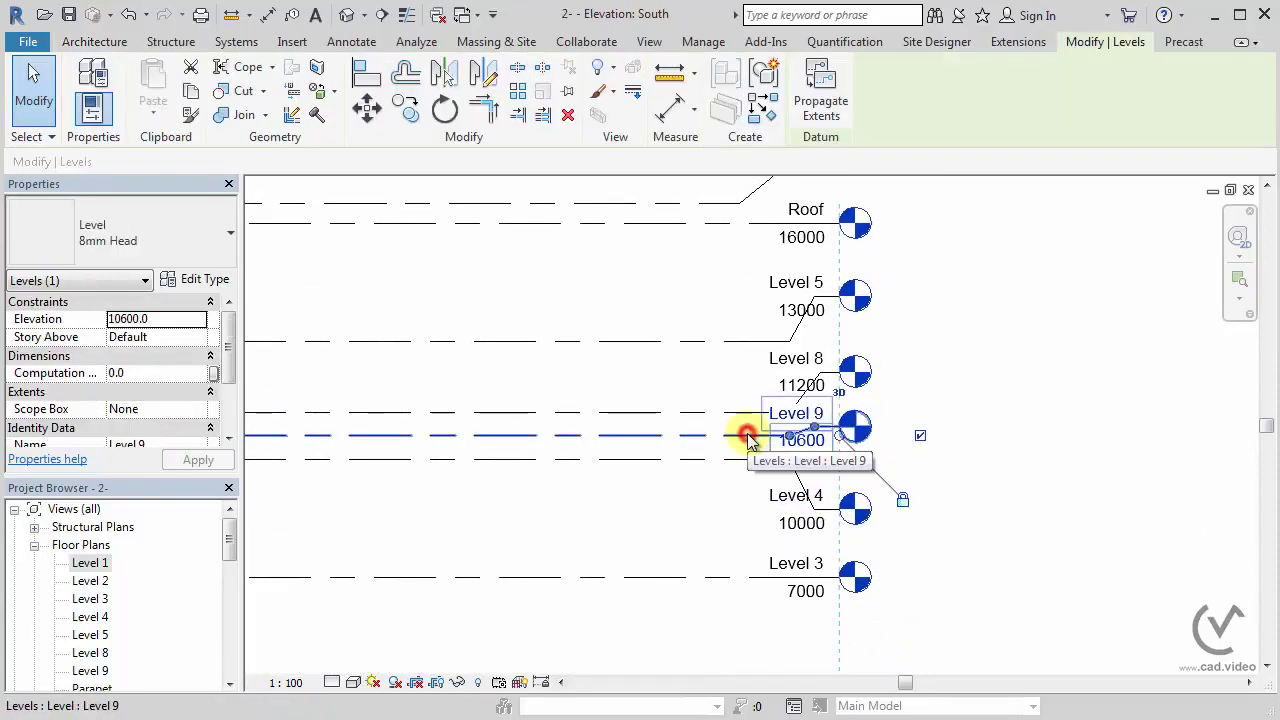
right_click(748, 435)
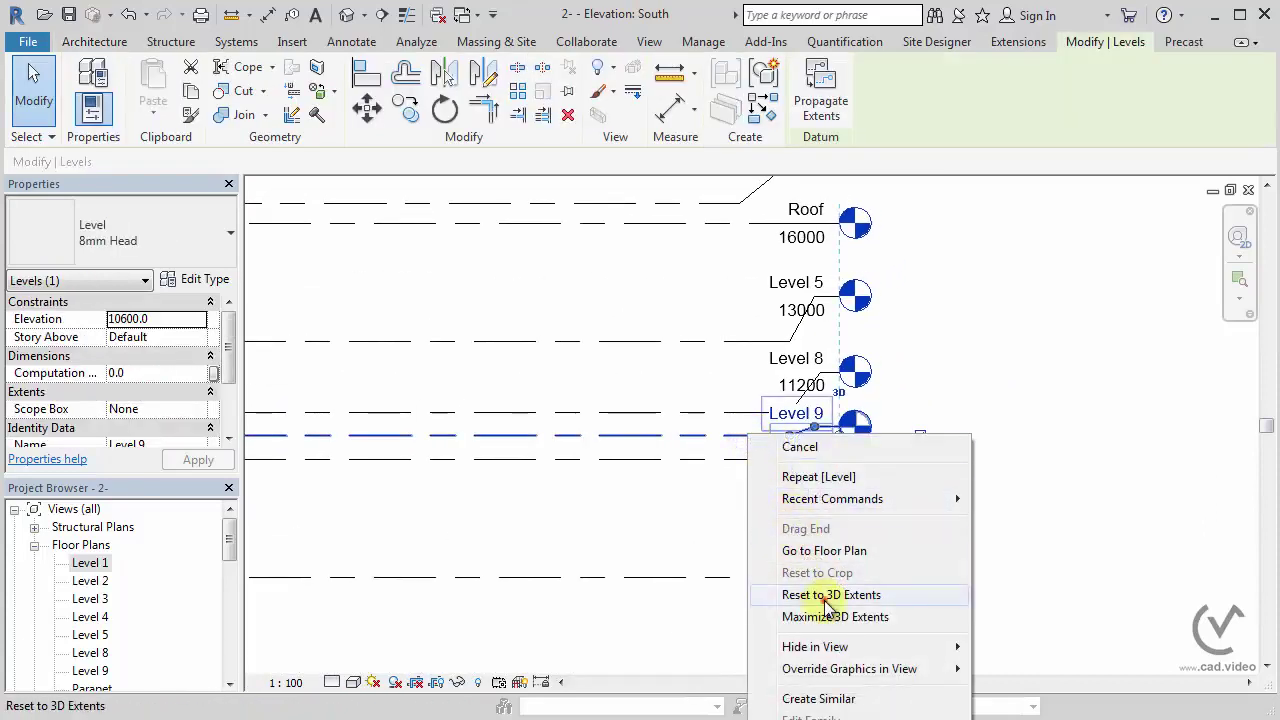
click(825, 597)
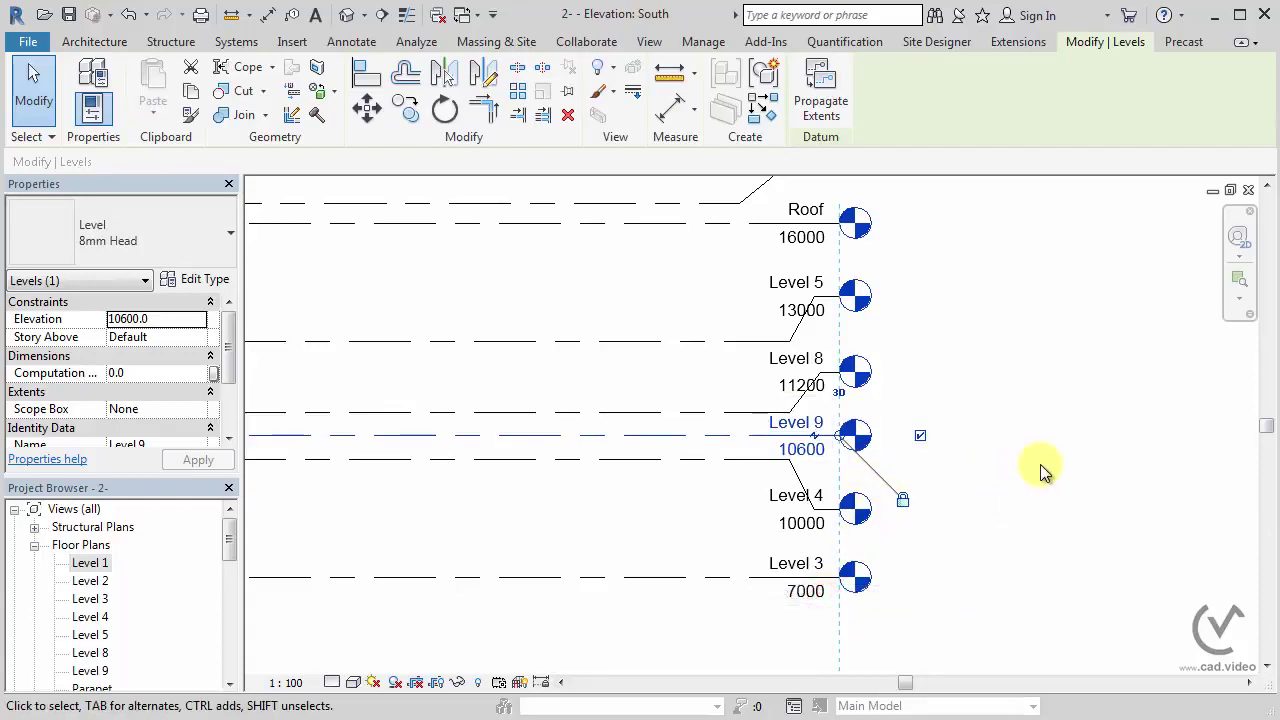
- Rename Level 9 to West Roof and accept renaming its corresponding views
click(812, 427)
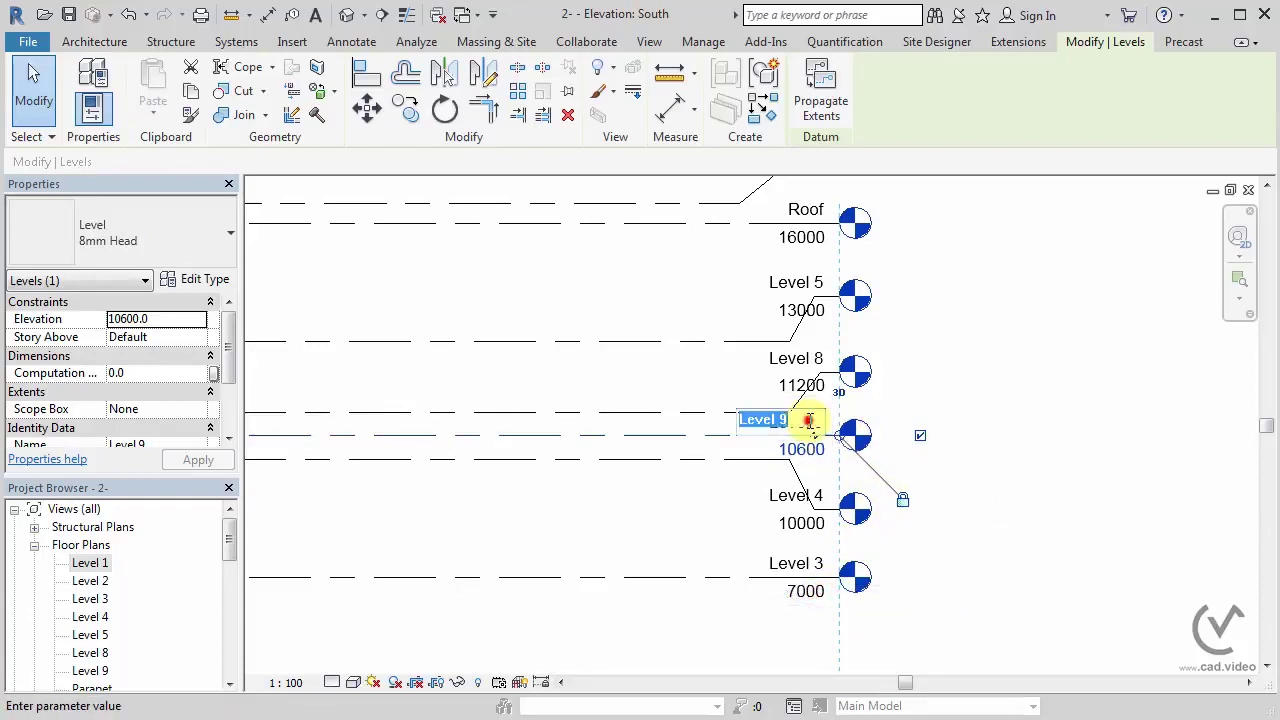
drag(808, 420, 750, 420)
text(West Roof)
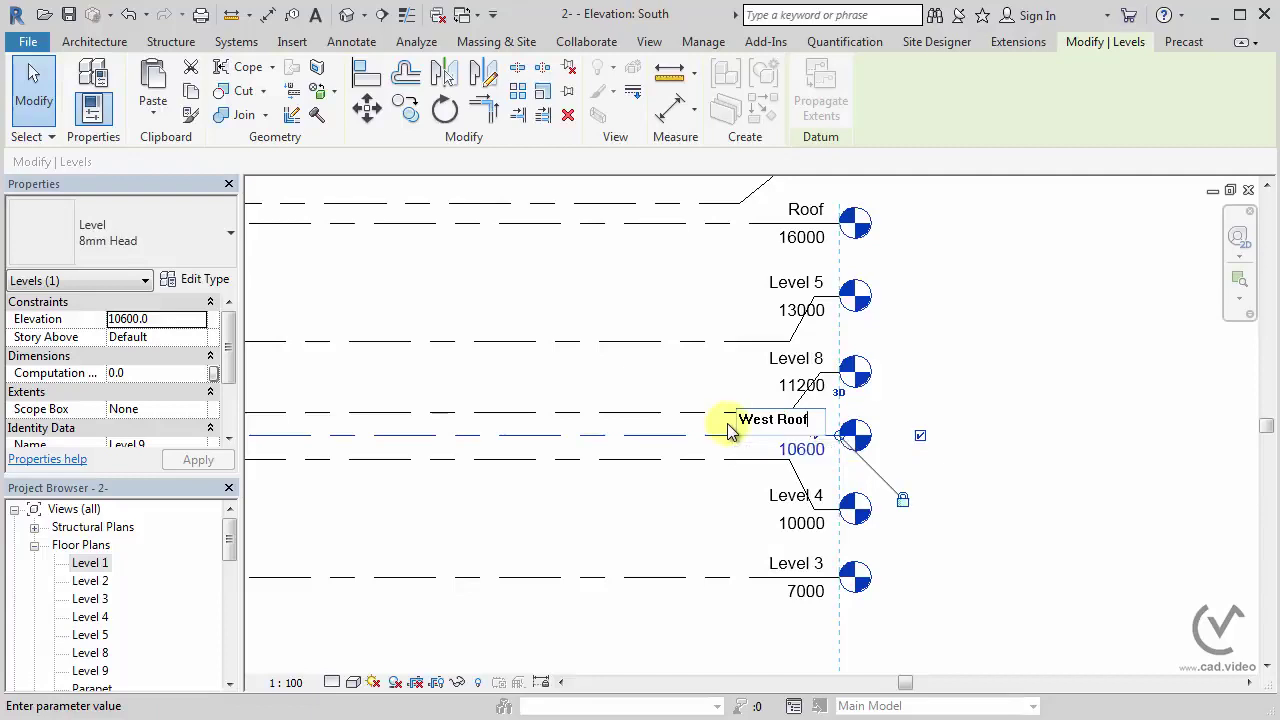
key(Return)
key(Return)
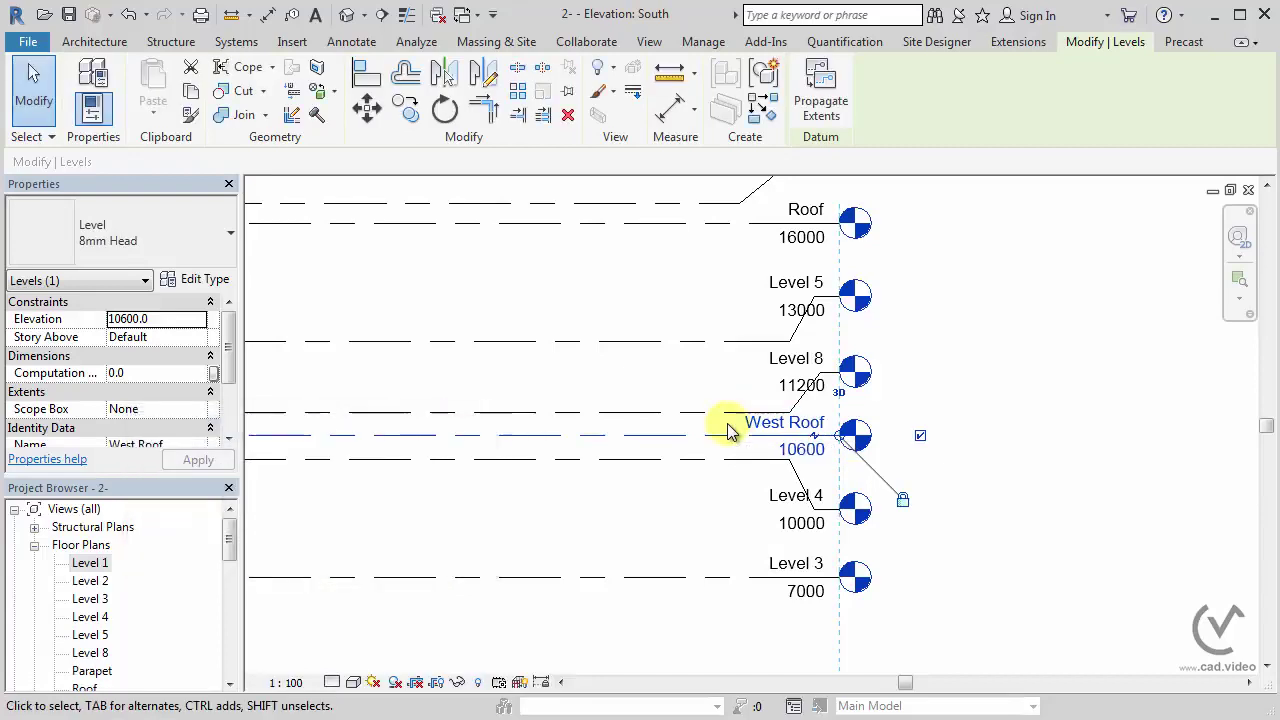
click(799, 363)
- Rename Level 8 to West Parapet, including its views, then deselect
click(799, 359)
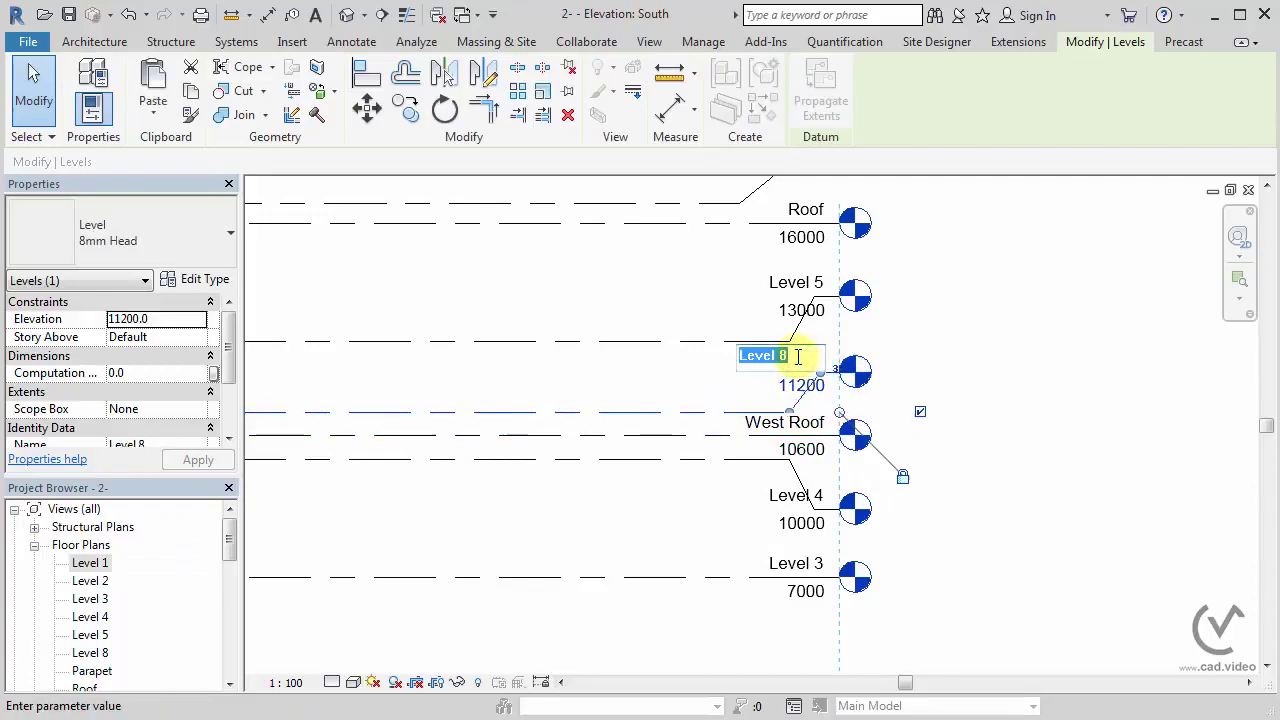
text(West Parape)
key(Return)
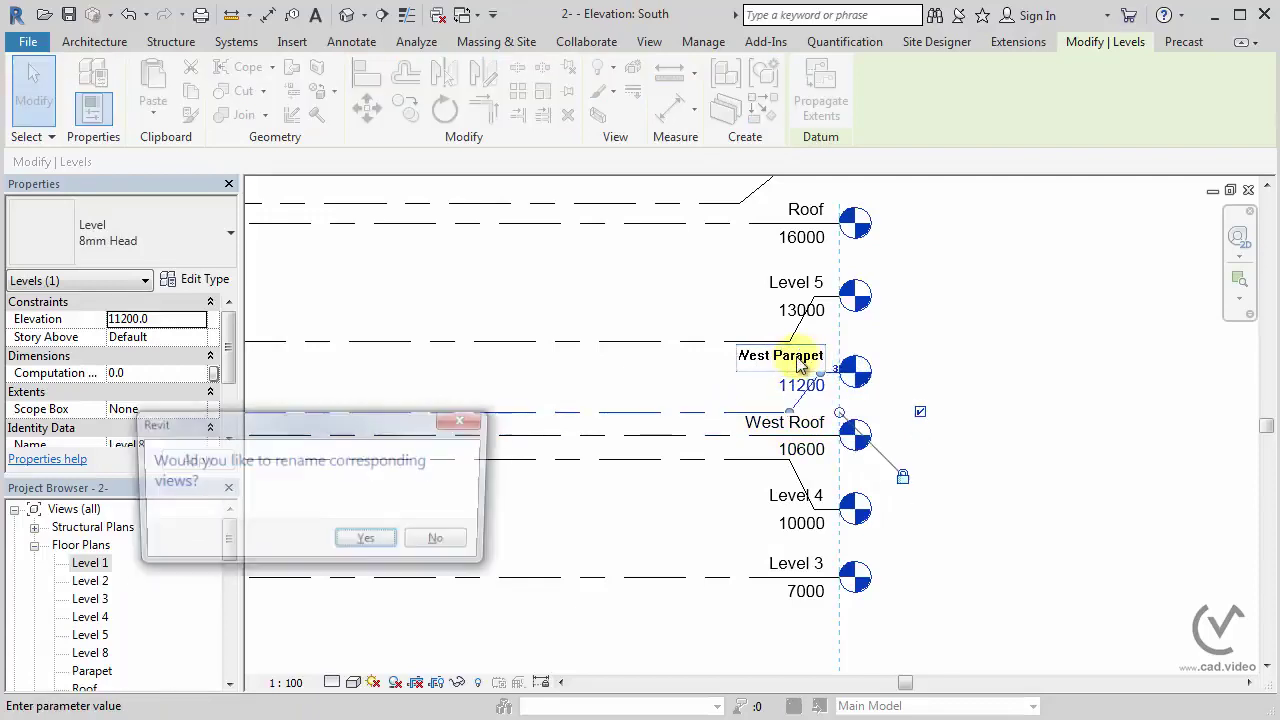
click(366, 549)
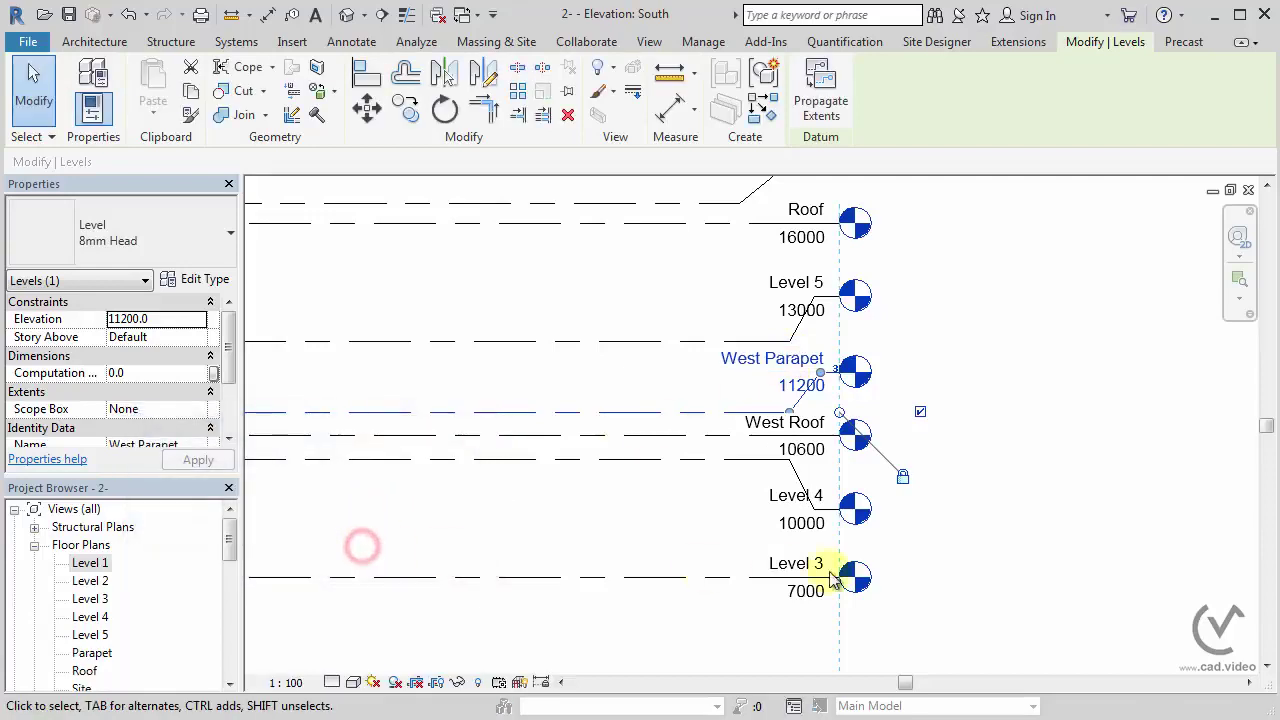
click(971, 571)
scroll(1037, 603, down, 2)
scroll(960, 580, down, 2)
shift+scroll(630, 545, left, 3)
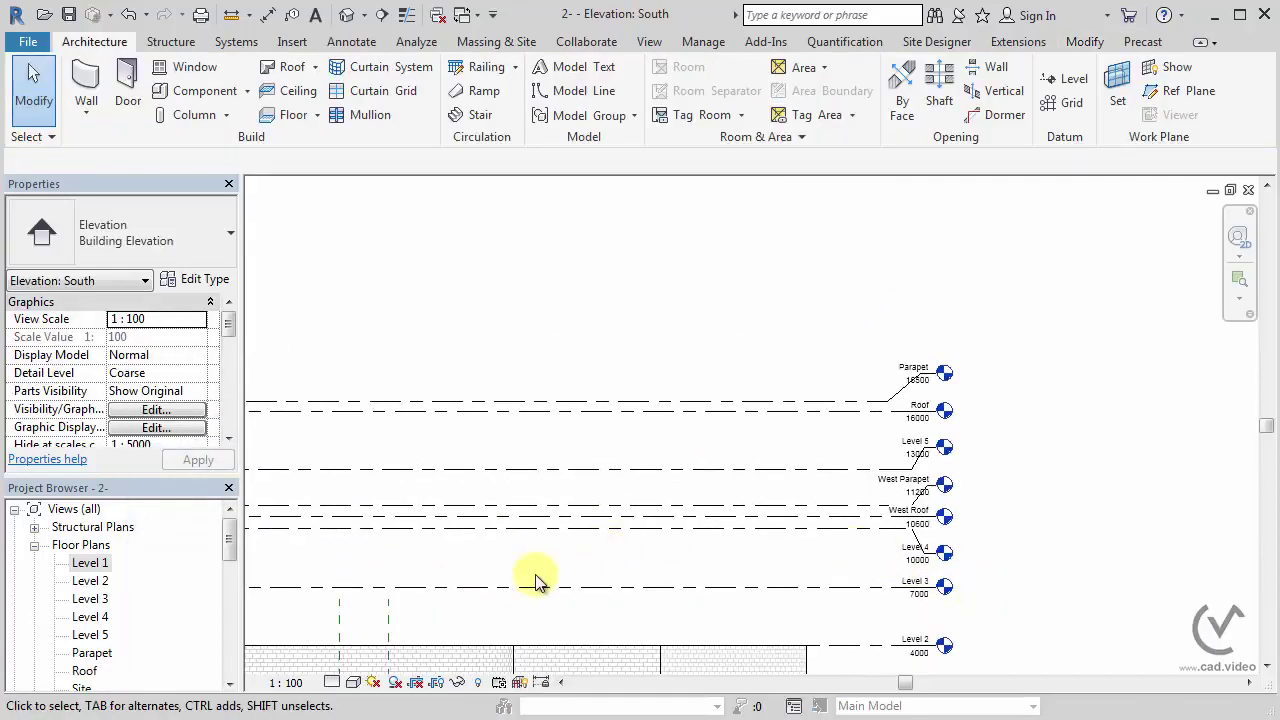
shift+scroll(609, 554, left, 3)
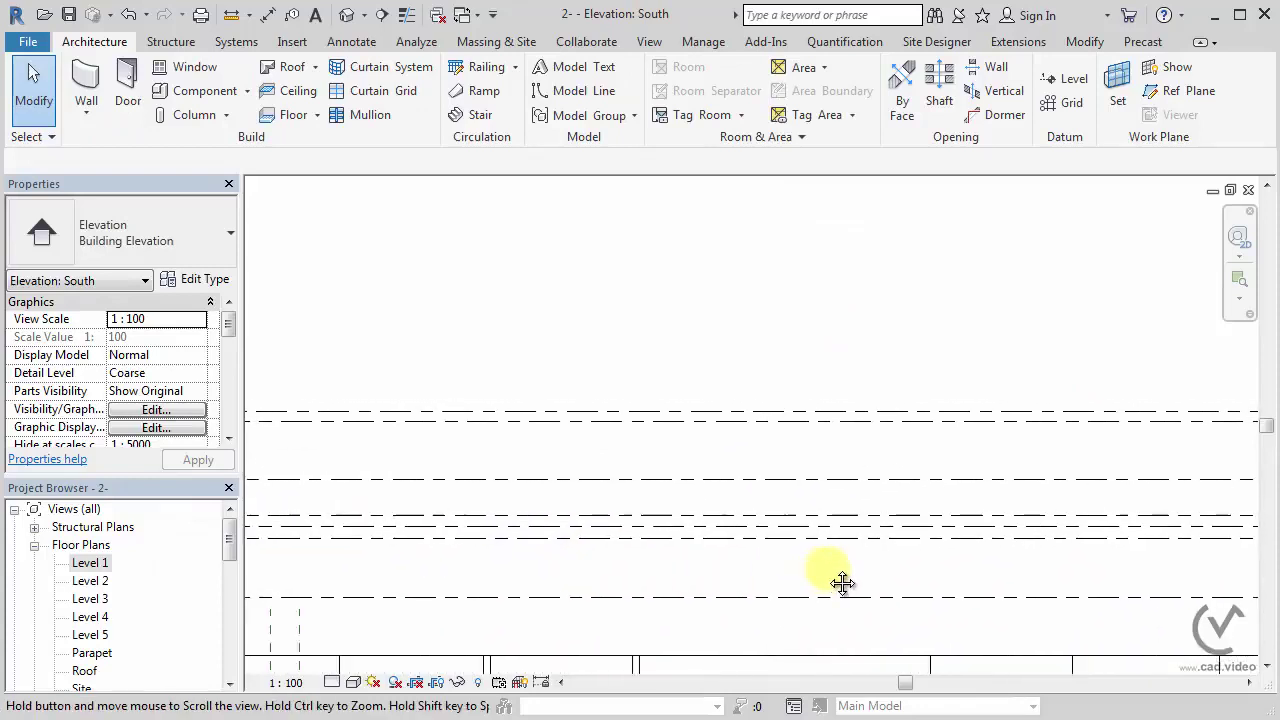
- Turn on the left-end level heads for West Roof and West Parapet
middle_drag(400, 580, 1014, 520)
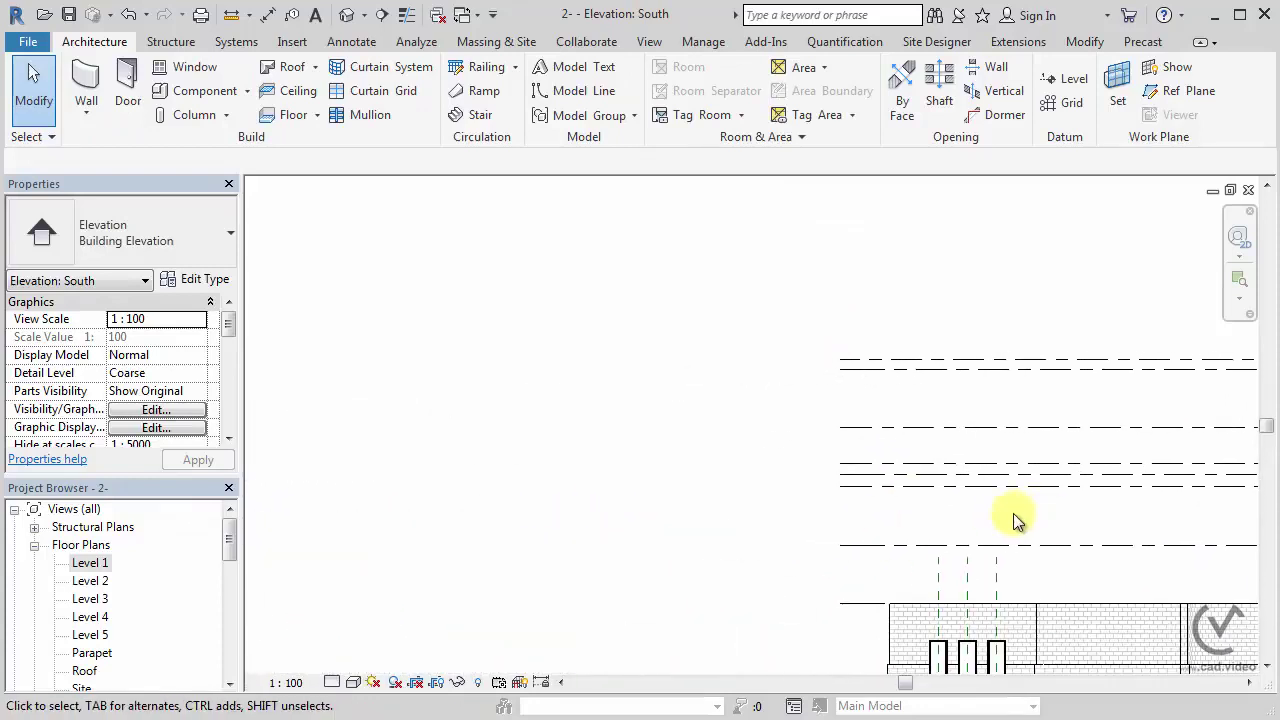
click(850, 474)
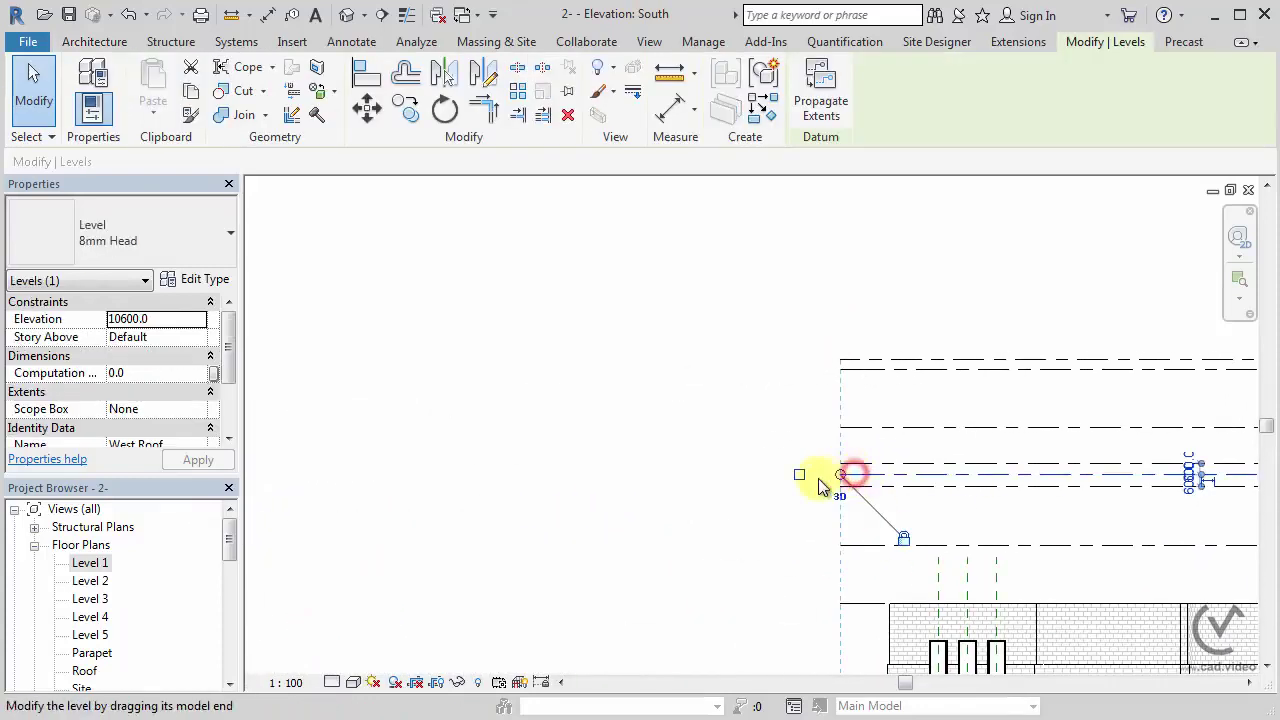
click(921, 463)
middle_drag(778, 545, 546, 426)
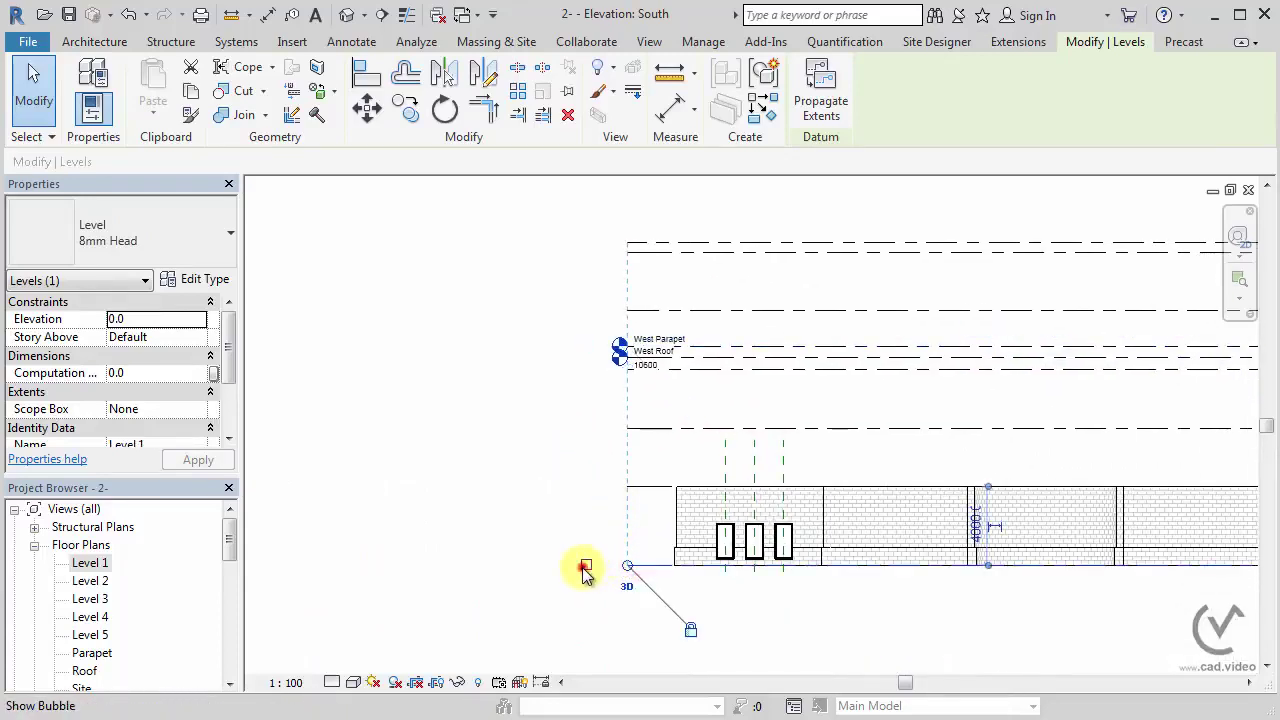
- Turn on the left-end level heads for Levels 1, 2, 3 and 4
click(586, 564)
click(660, 487)
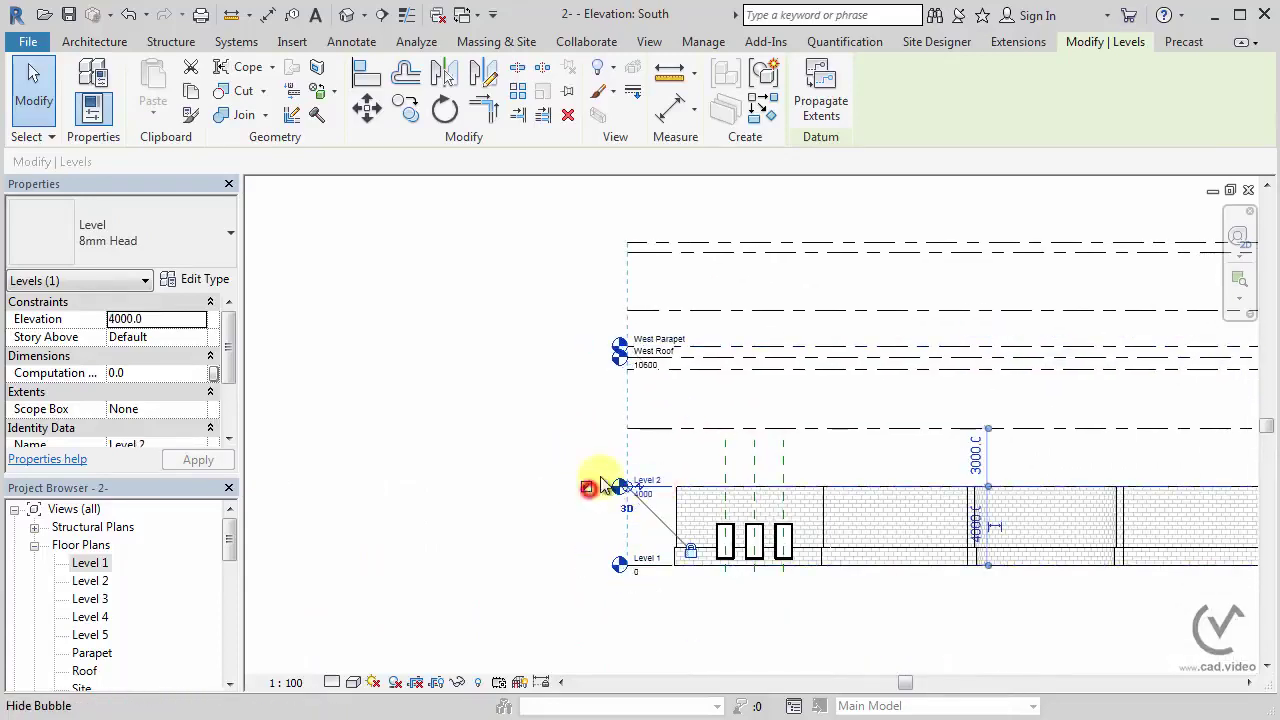
click(663, 428)
click(587, 428)
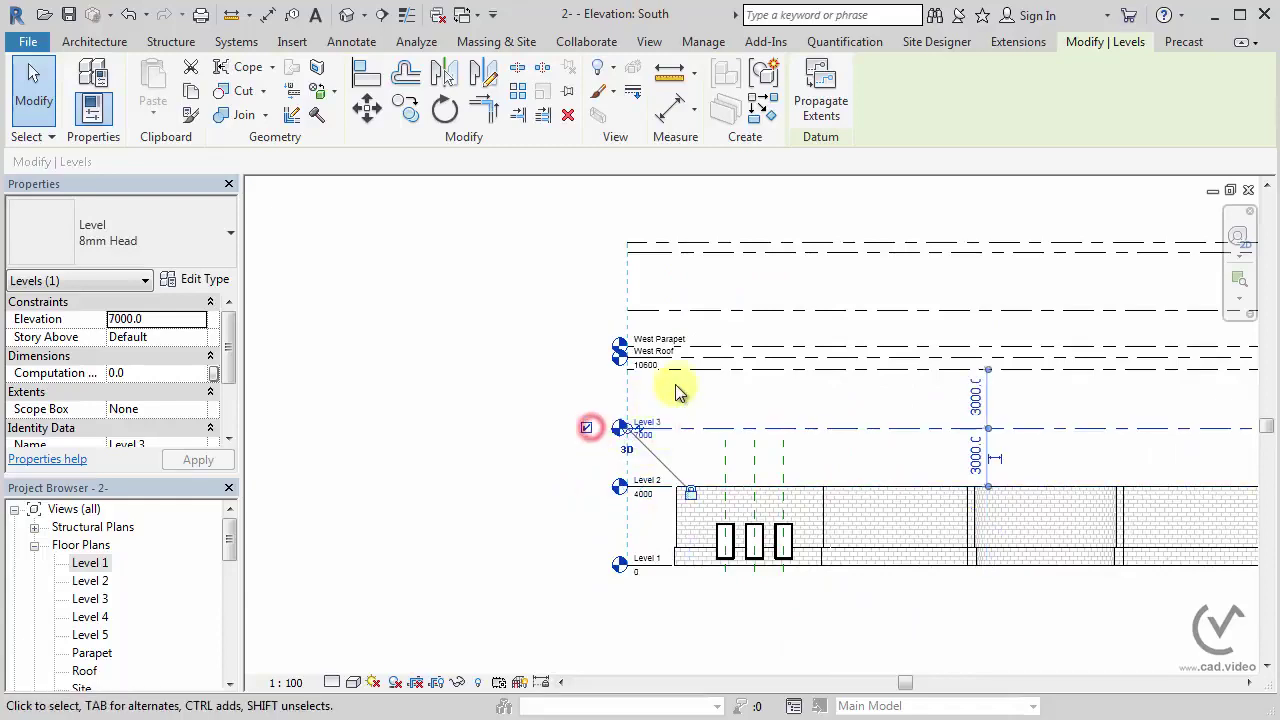
click(692, 368)
click(586, 366)
middle_drag(495, 393, 414, 462)
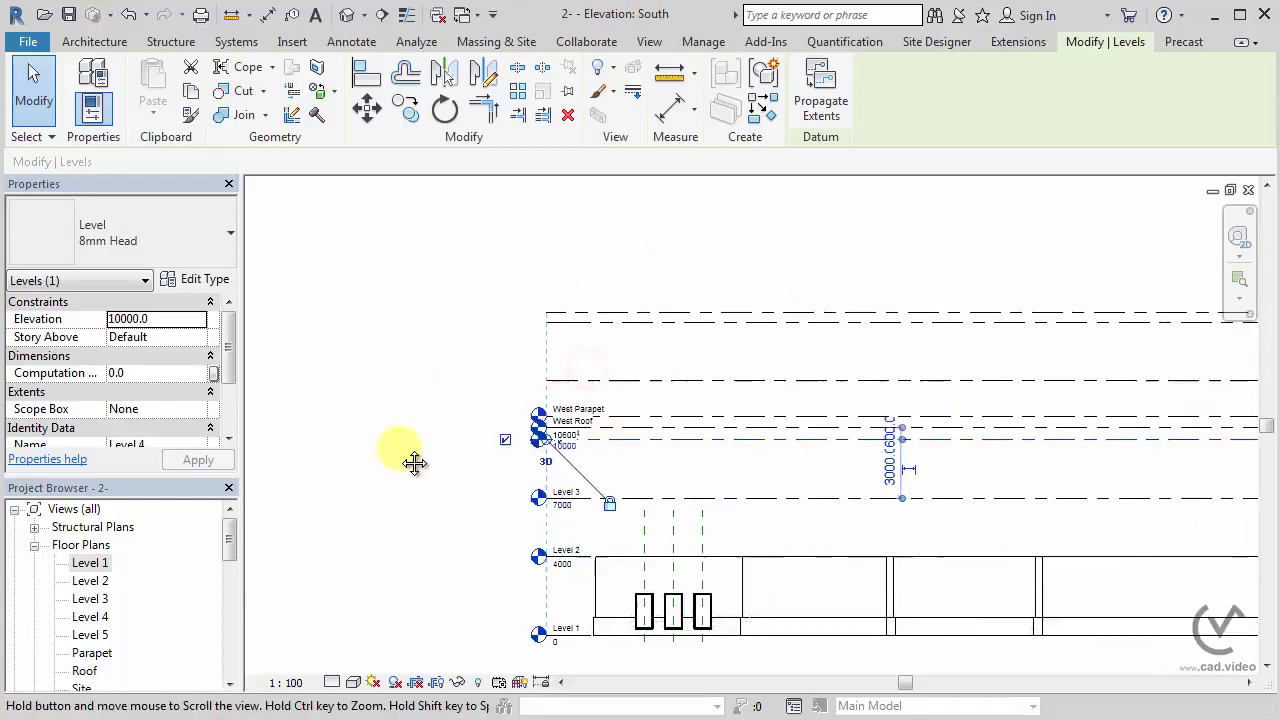
click(418, 470)
scroll(541, 466, up, 3)
- Add an elbow to the Level 4 head and offset the West Parapet head upward
scroll(545, 475, up, 2)
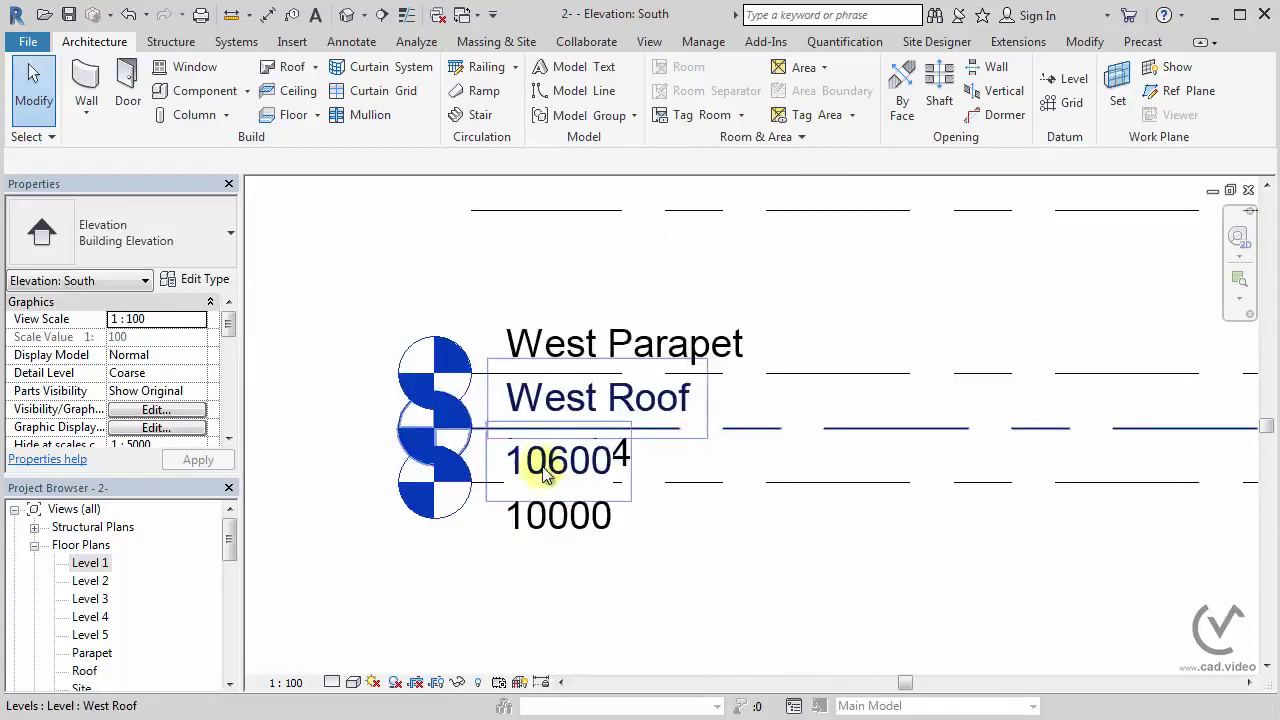
click(692, 484)
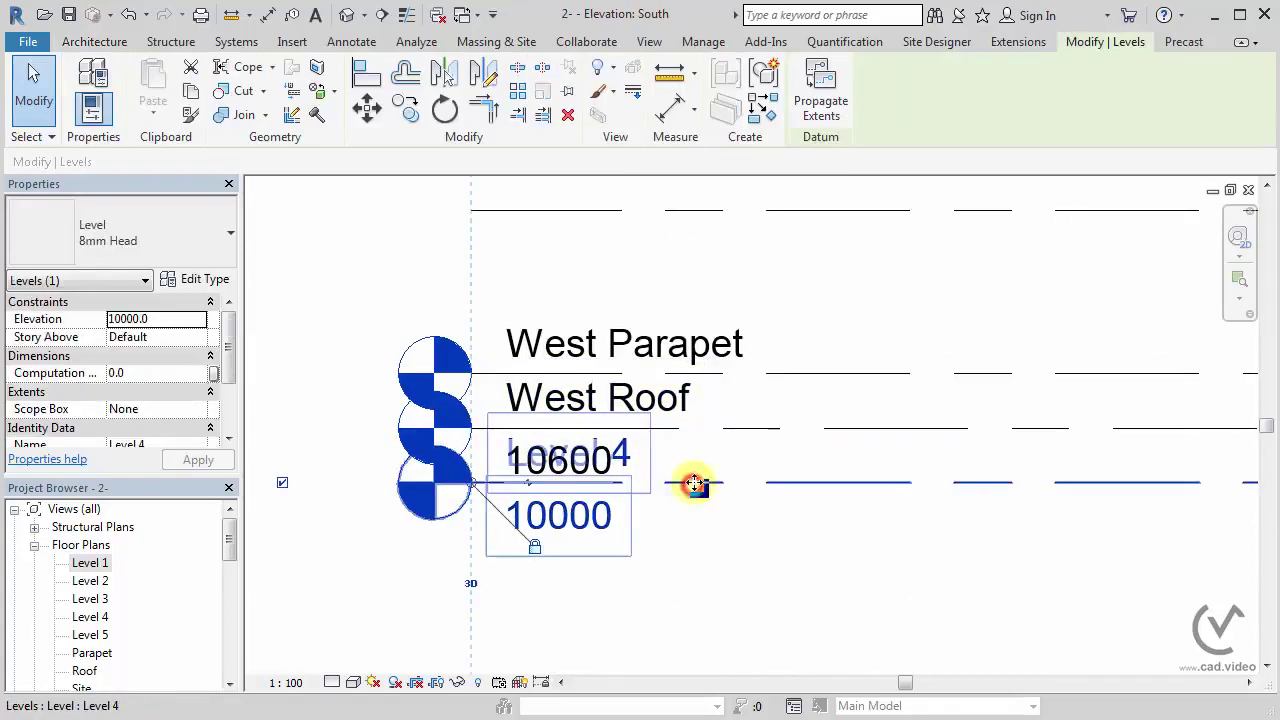
click(531, 487)
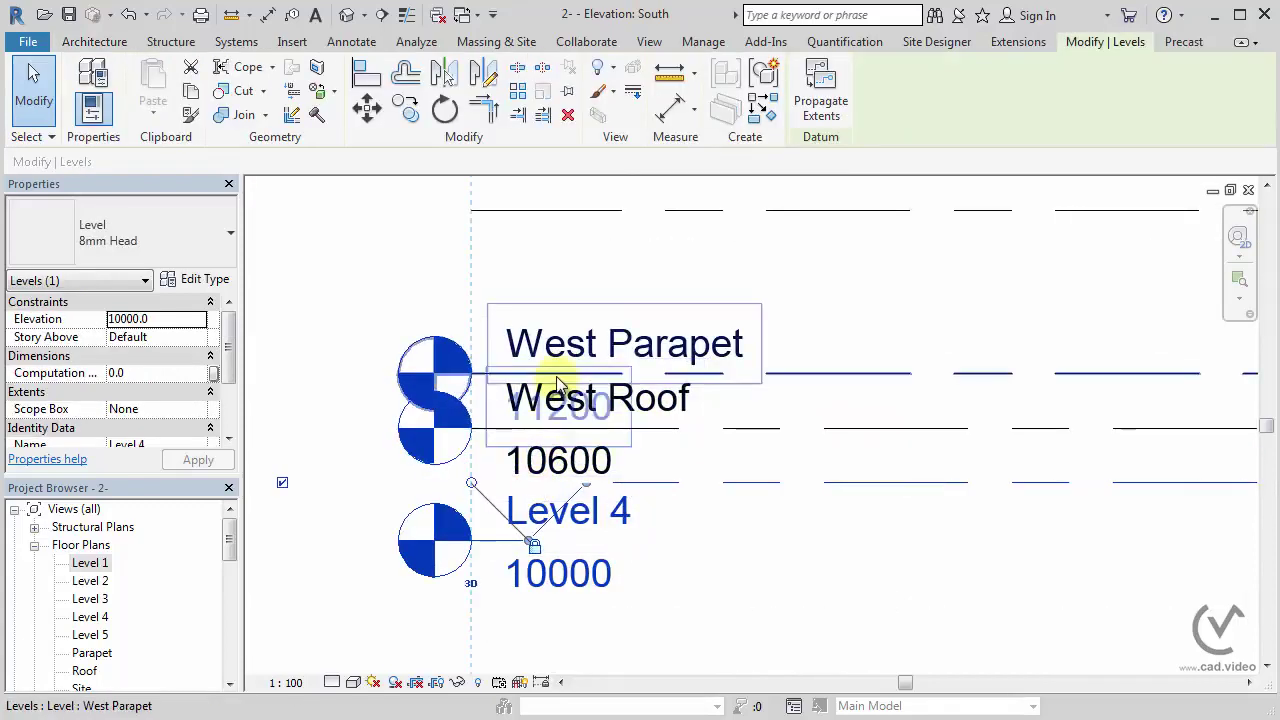
drag(432, 338, 428, 314)
click(323, 423)
scroll(343, 508, down, 3)
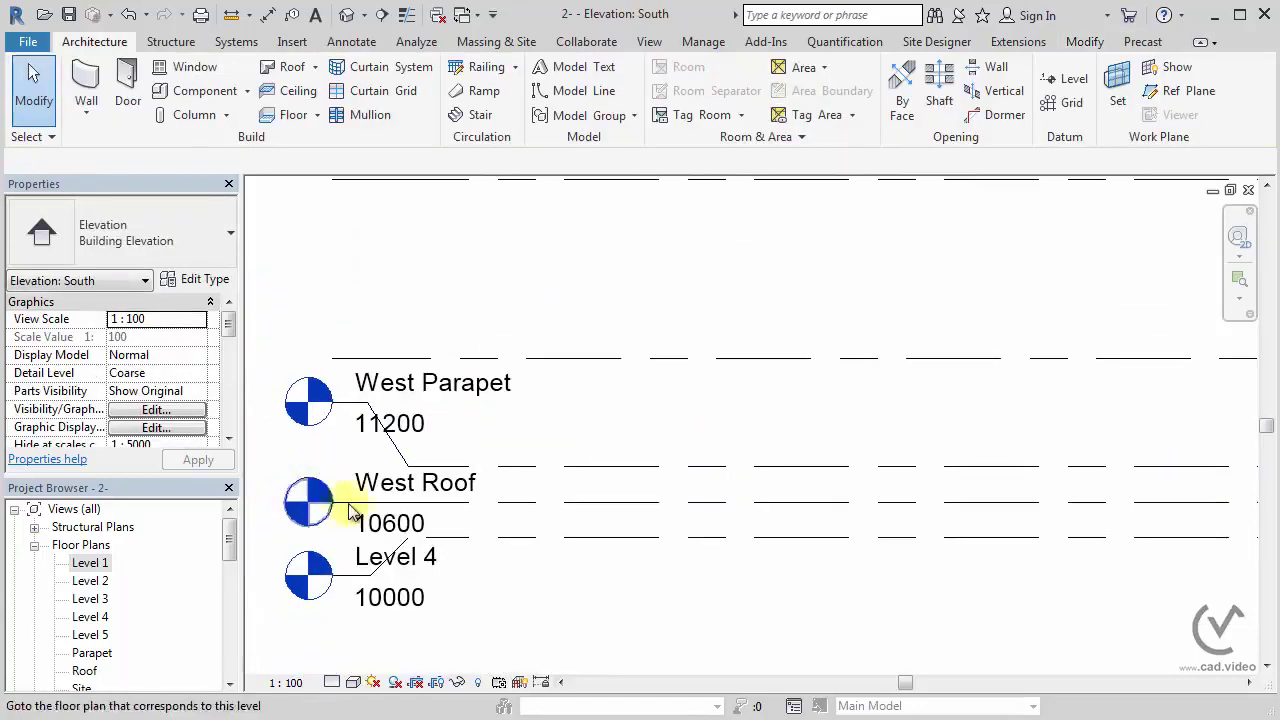
scroll(590, 550, down, 1)
scroll(630, 500, down, 2)
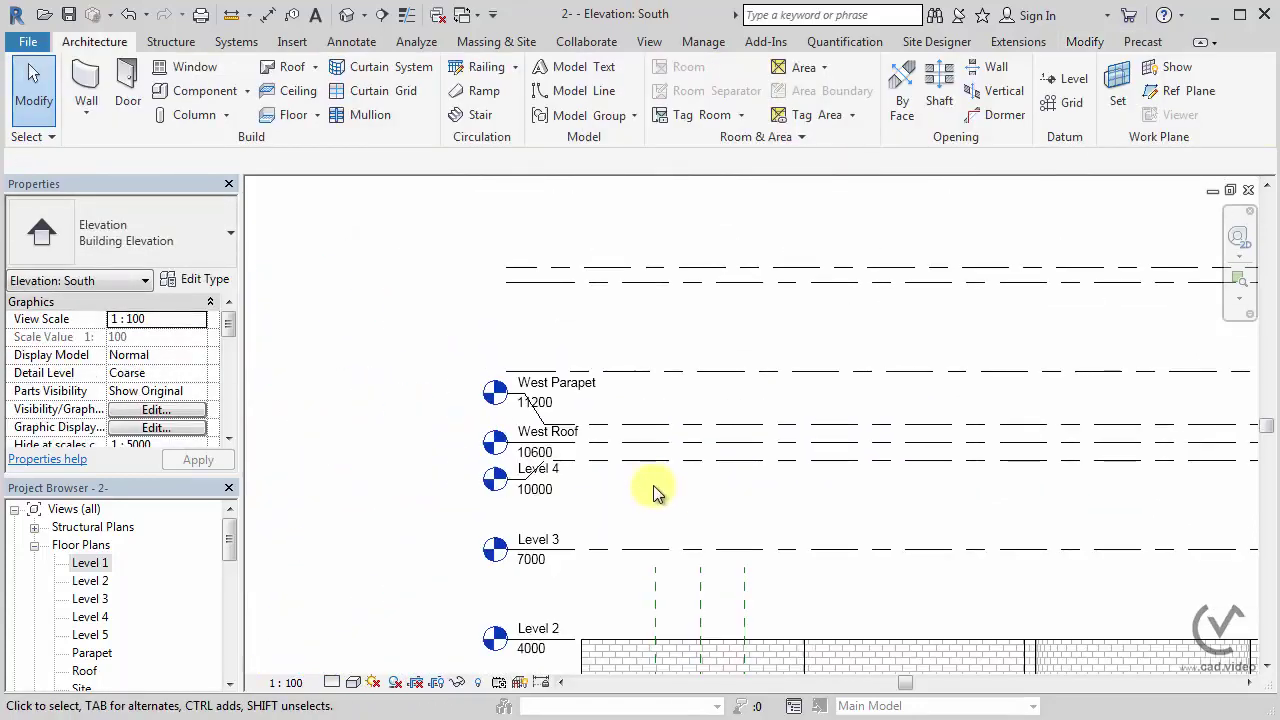
- Select West Roof and reframe the view around the stacked left-end level heads
click(612, 443)
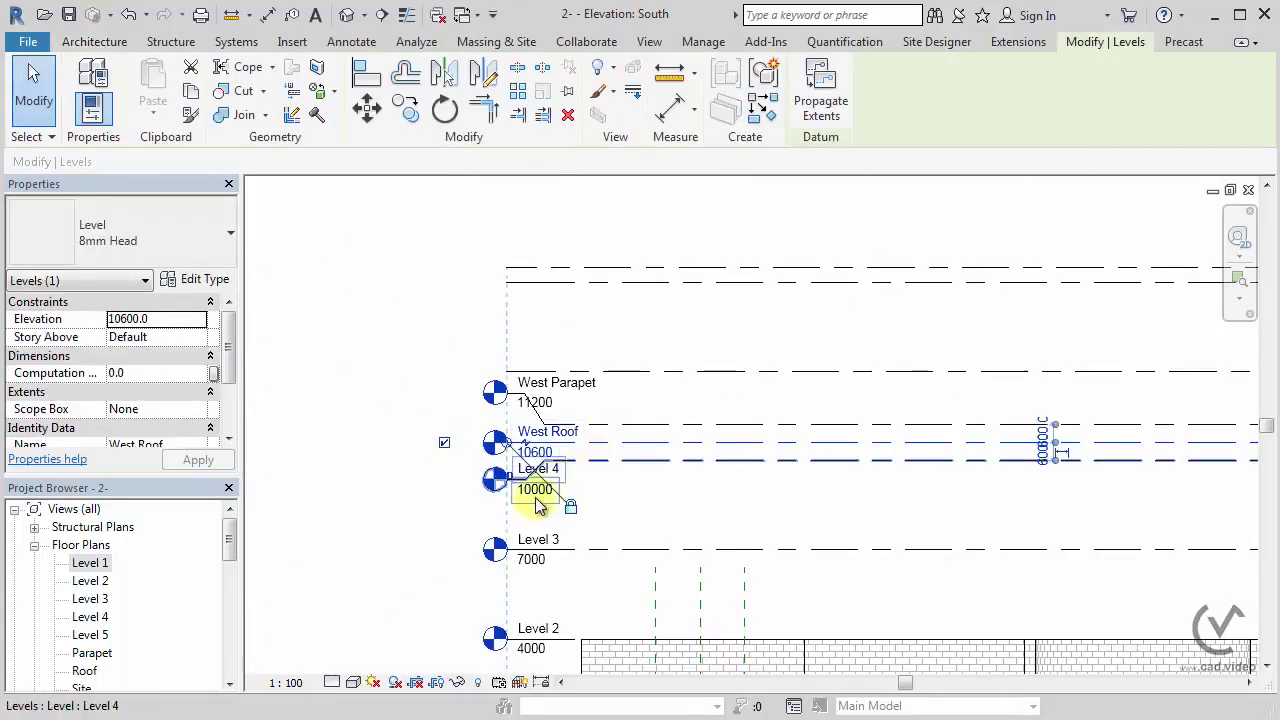
mouse_move(521, 543)
middle_down()
mouse_move(505, 430)
mouse_move(338, 612)
middle_up()
scroll(309, 534, up, 2)
scroll(309, 534, up, 2)
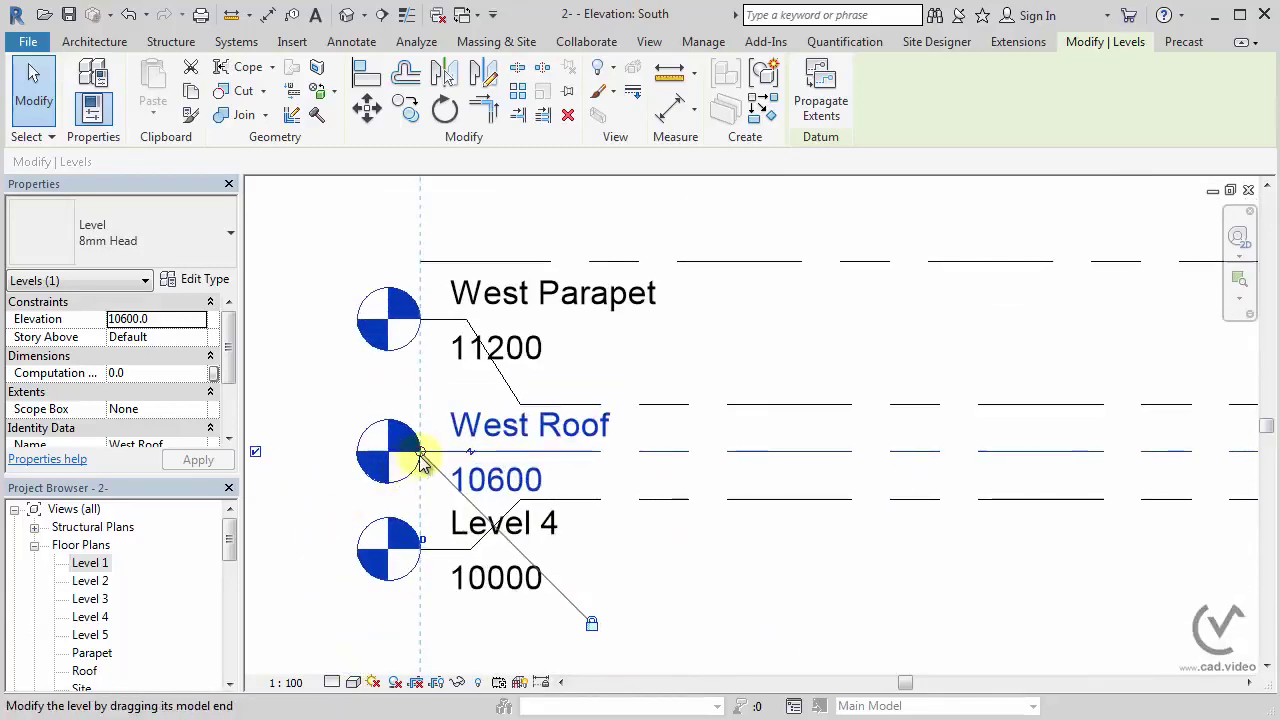
middle_drag(393, 457, 262, 452)
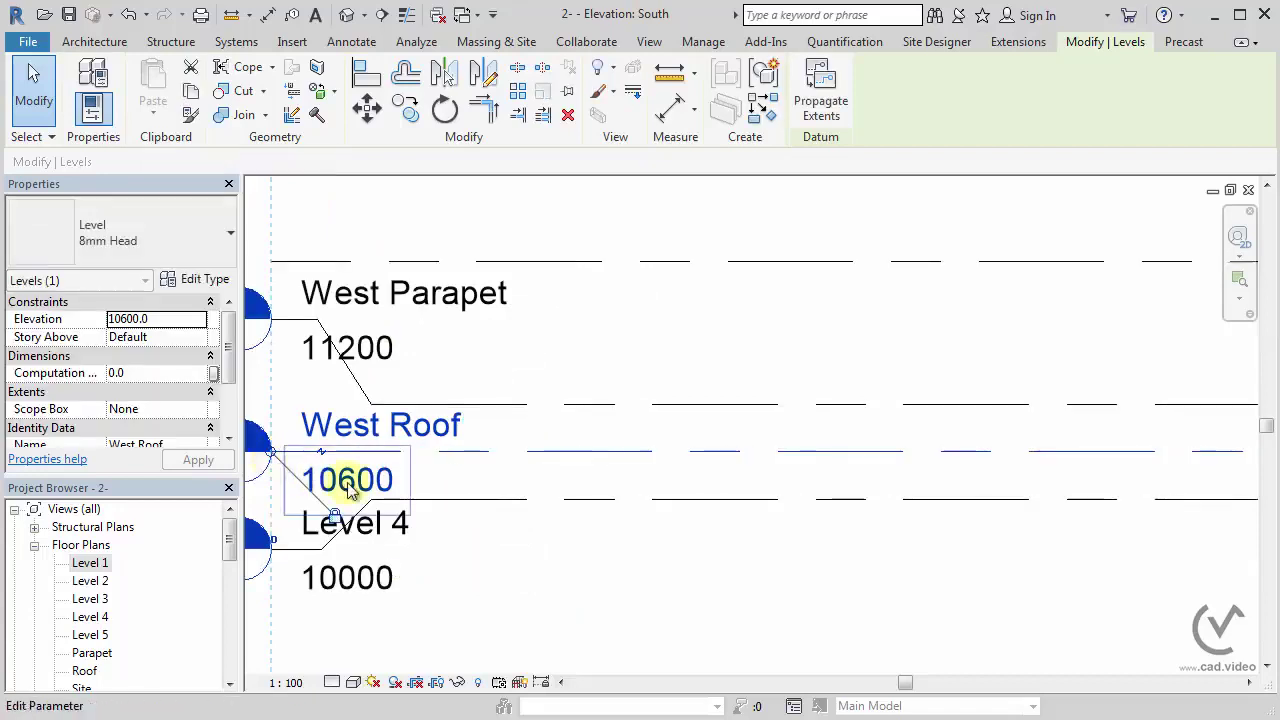
click(668, 582)
scroll(668, 582, down, 3)
middle_drag(671, 580, 620, 466)
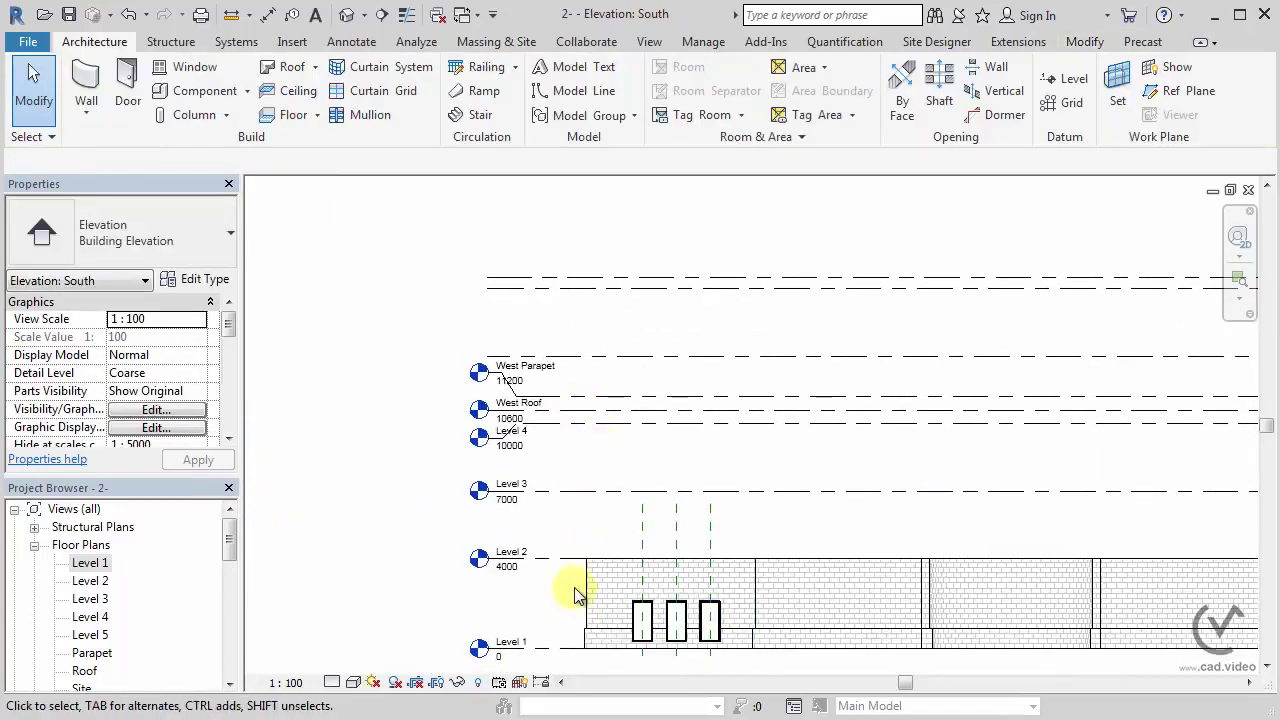
click(676, 20)
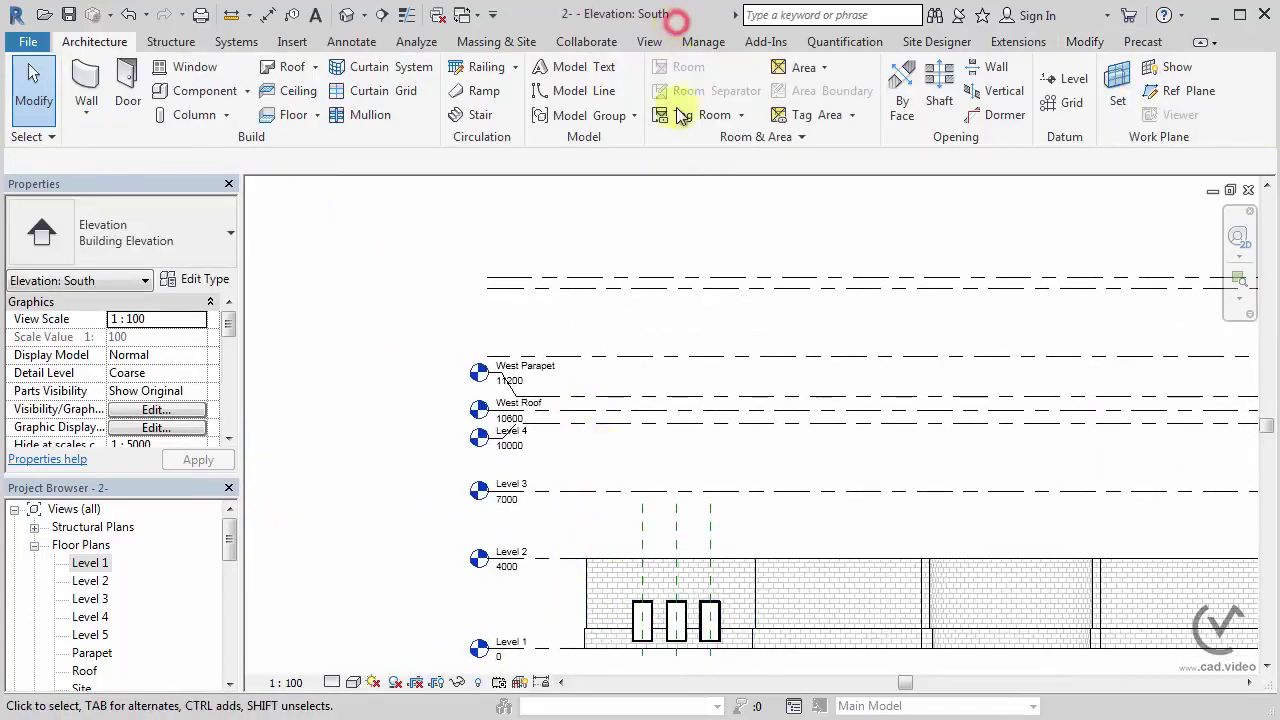
- Pick Level 3 with a 600 offset to create Level 10 at 7600
click(1062, 84)
text(600)
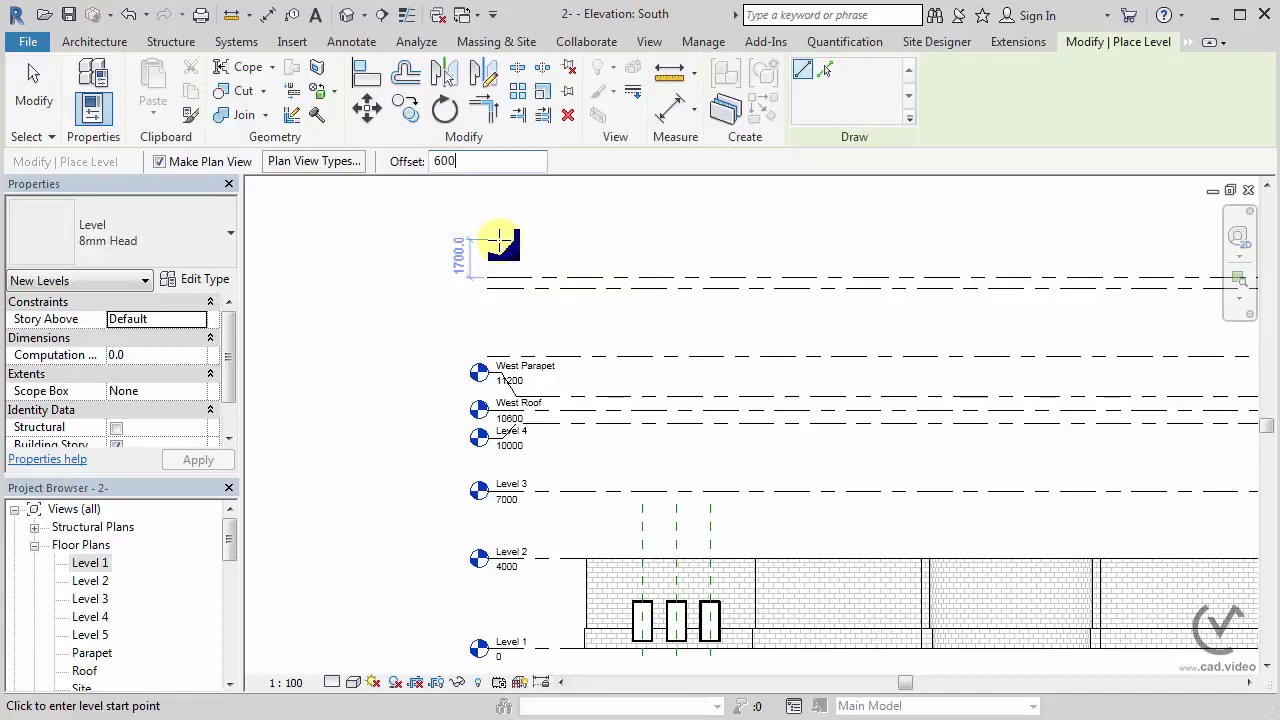
key(Return)
click(824, 74)
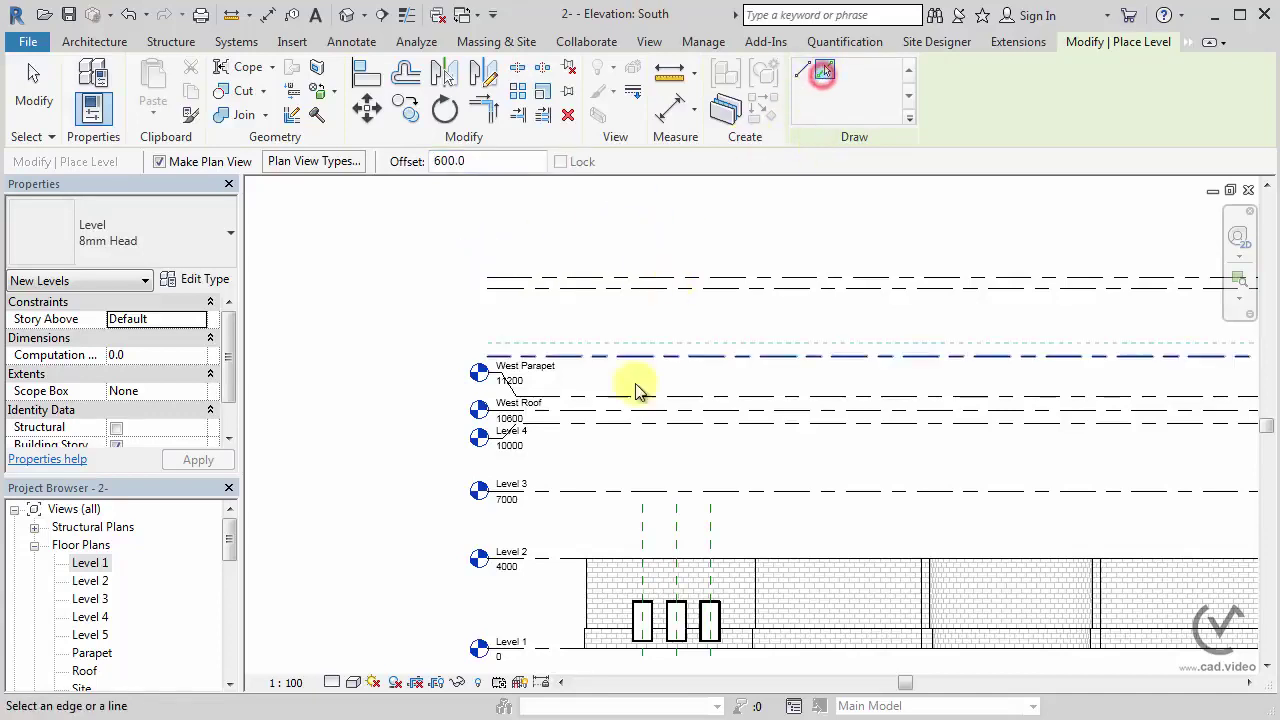
click(580, 491)
key(Escape)
key(Escape)
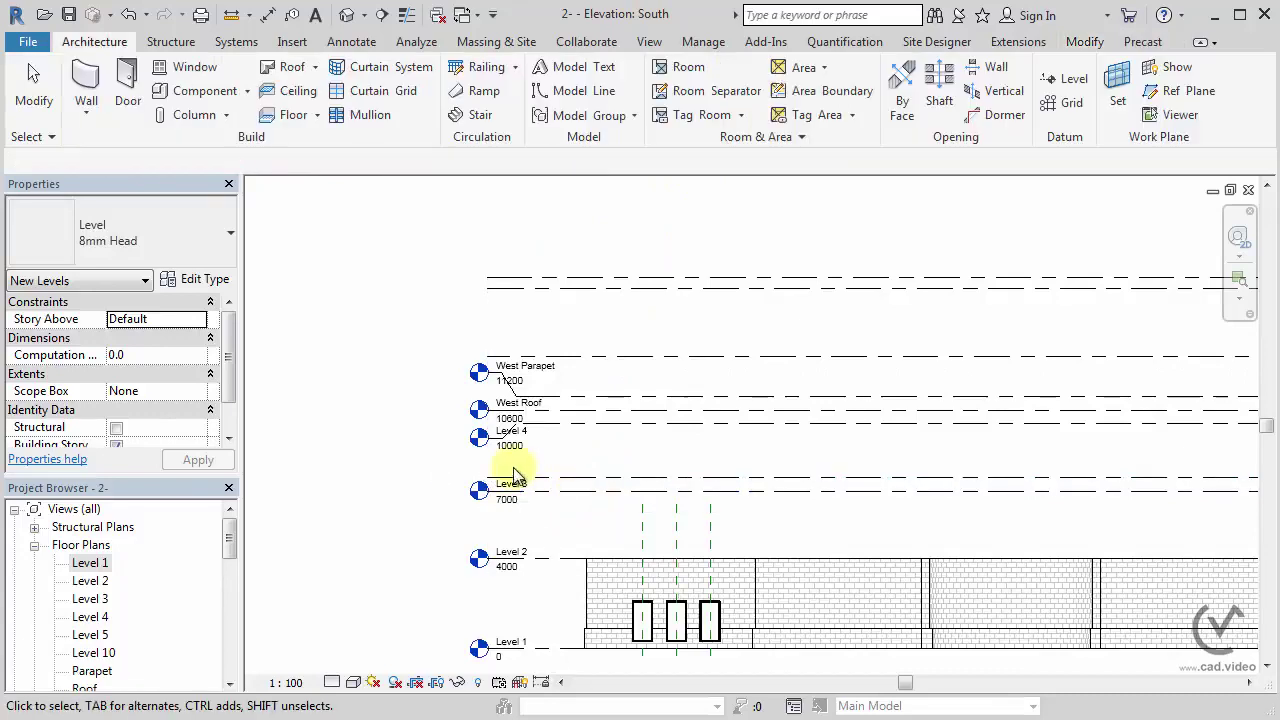
click(570, 477)
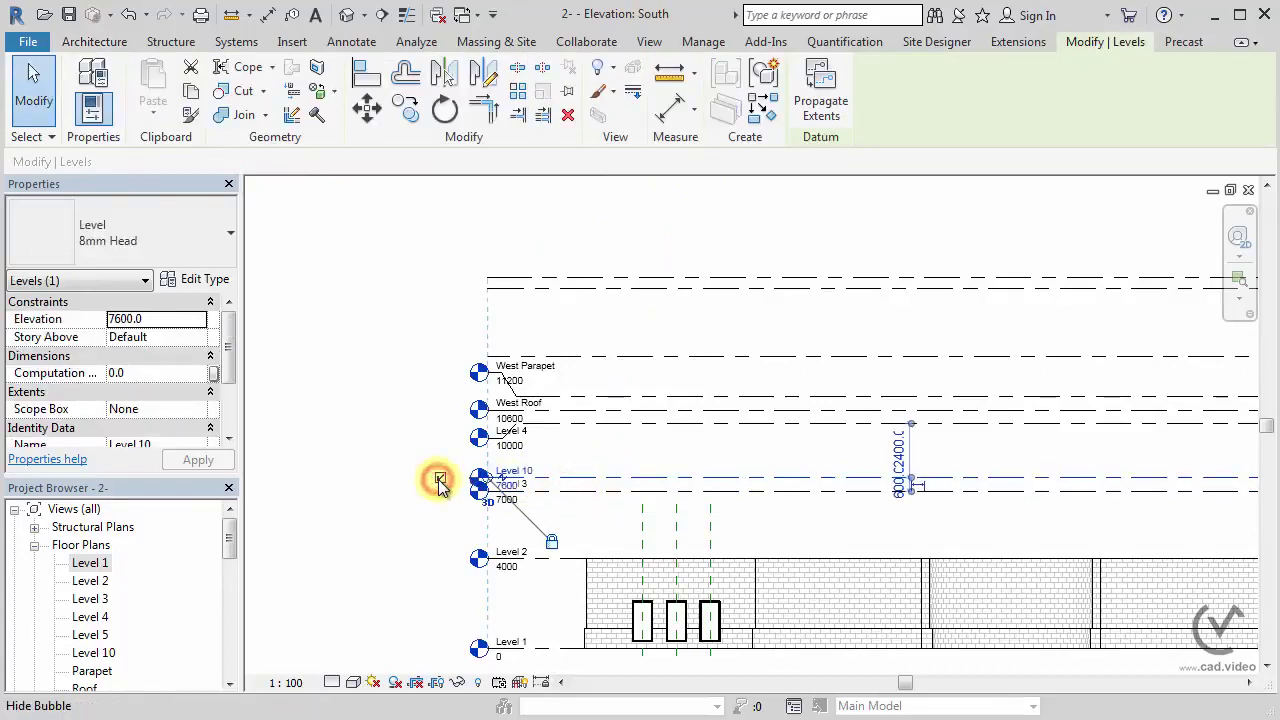
click(440, 480)
scroll(460, 480, up, 3)
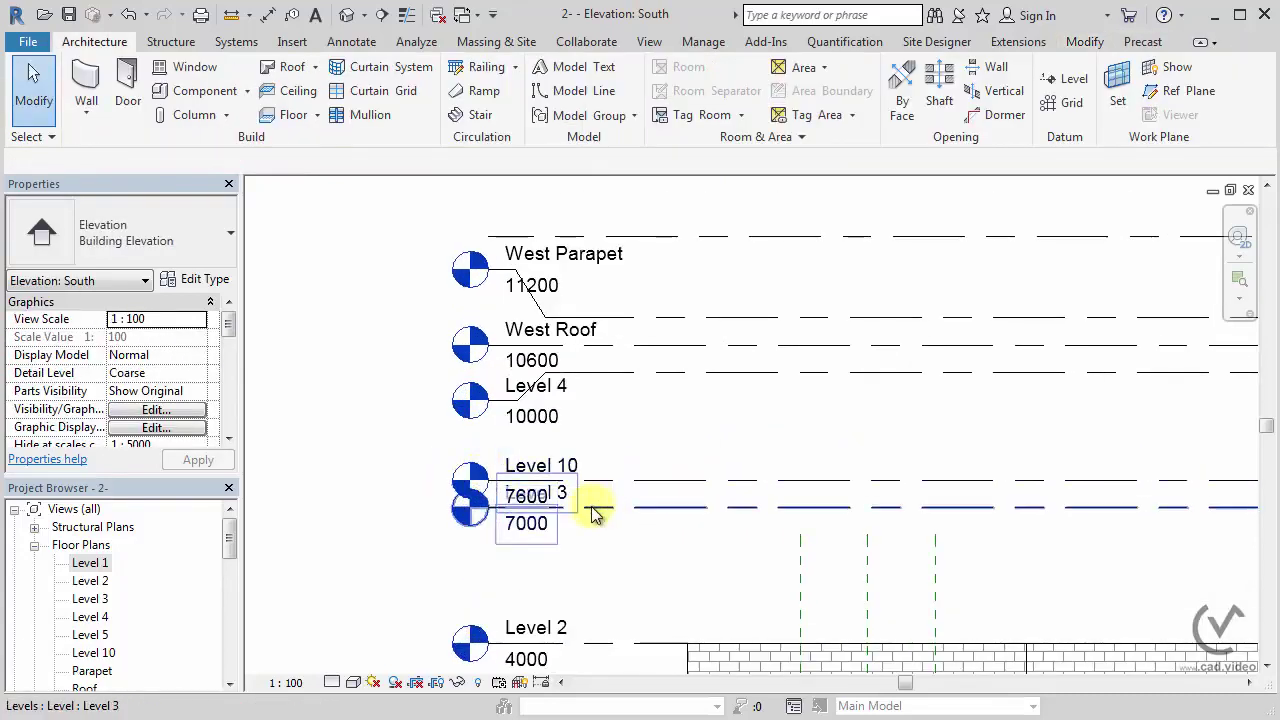
- Add an elbow to Level 3's head and rename Level 10 to Corridor Parapet with its views
click(593, 513)
click(518, 520)
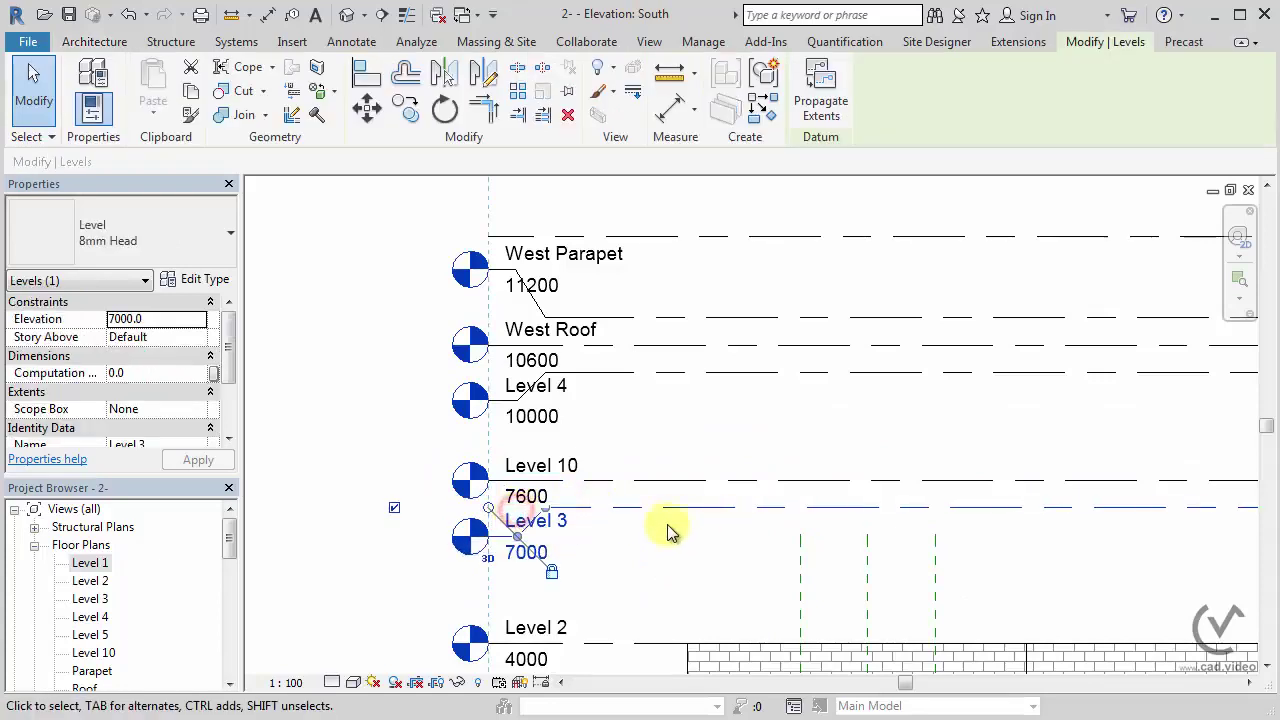
click(552, 466)
click(560, 467)
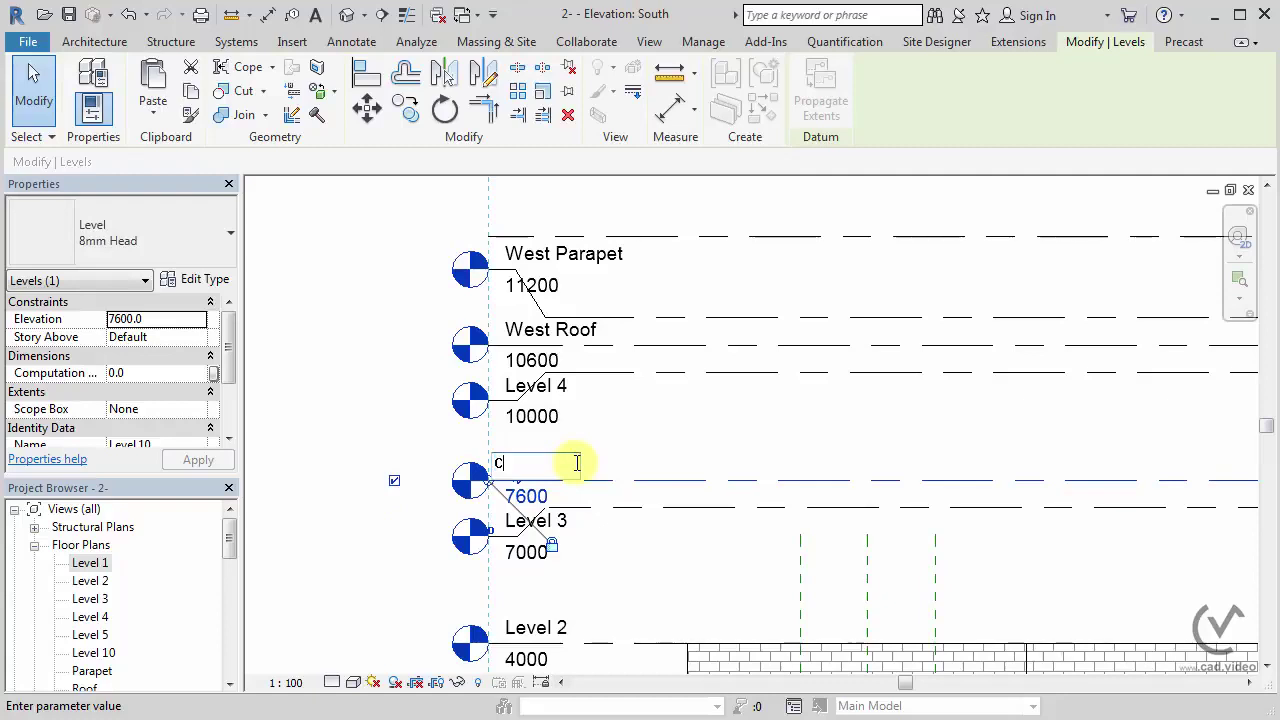
key(Return)
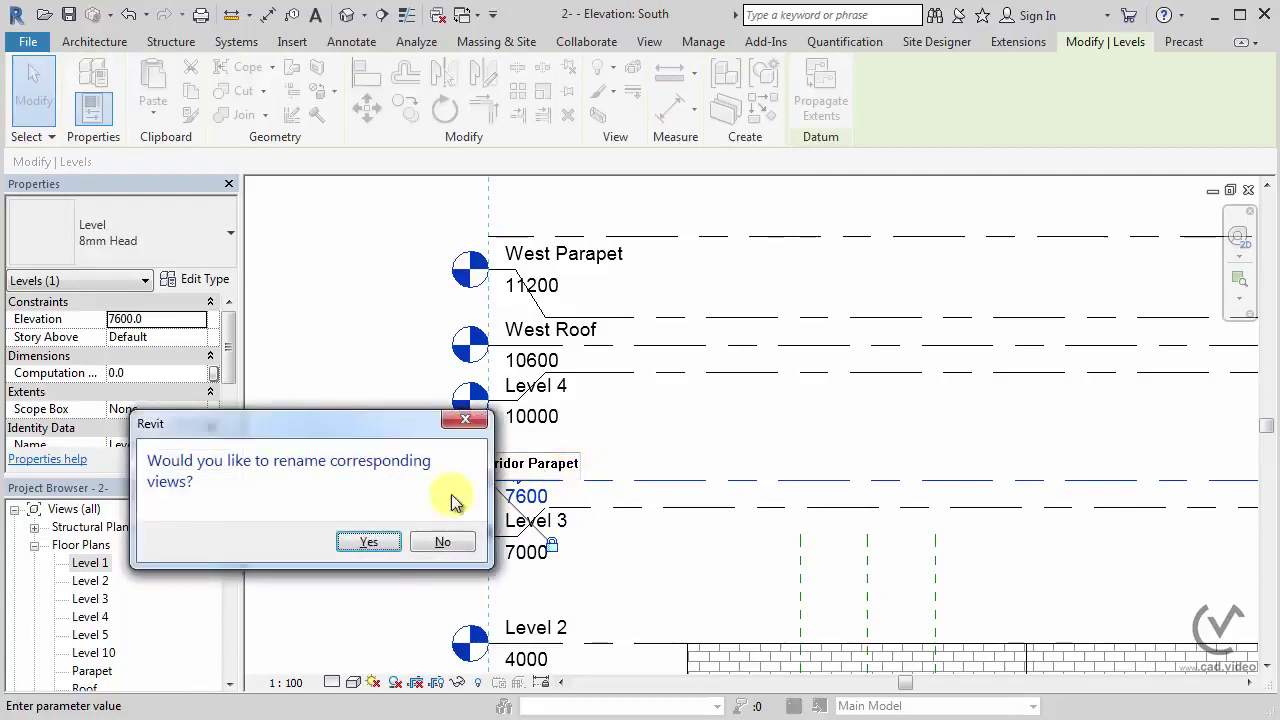
click(369, 542)
click(345, 610)
- Zoom out across the South elevation and head to the 3D views
scroll(350, 608, down, 3)
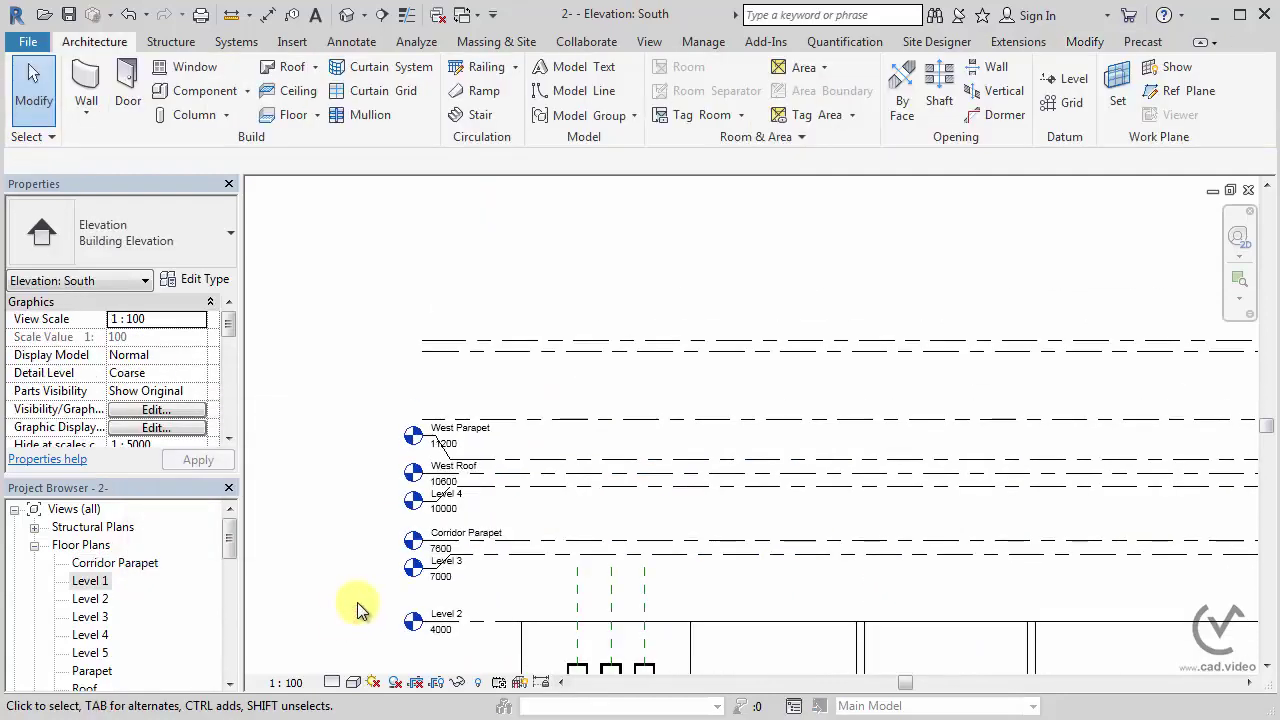
scroll(661, 549, down, 2)
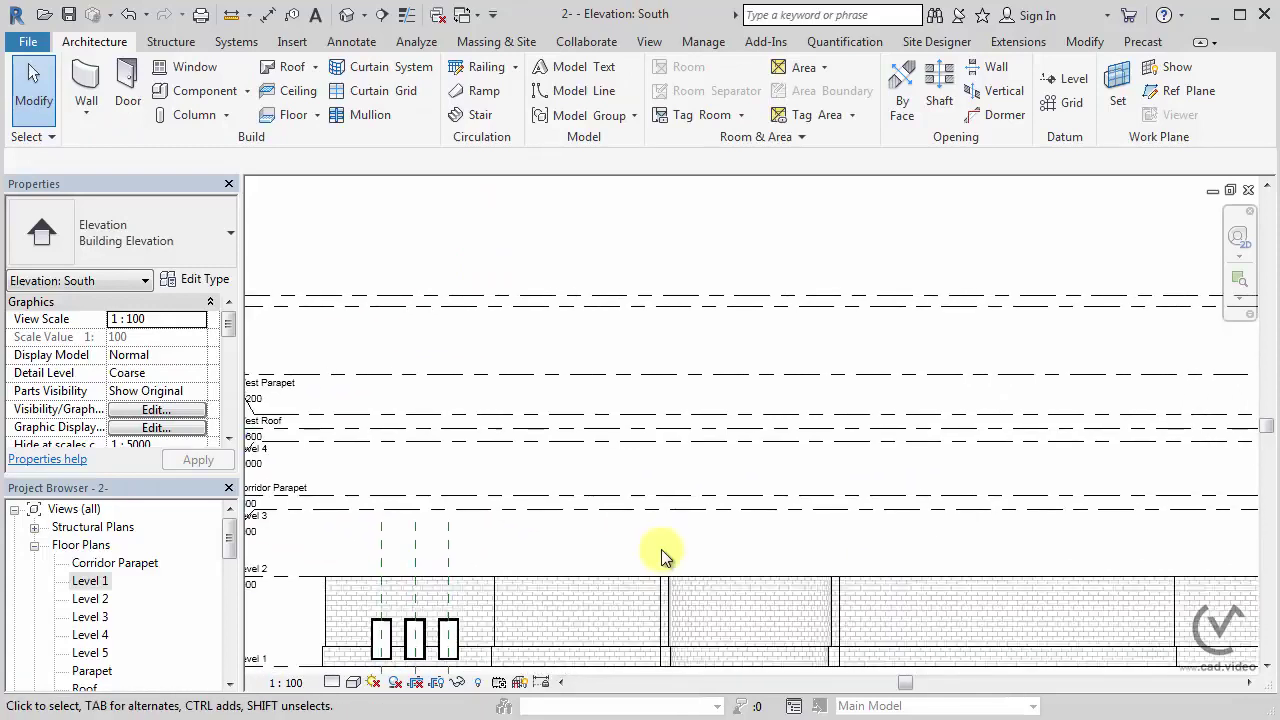
scroll(661, 549, down, 1)
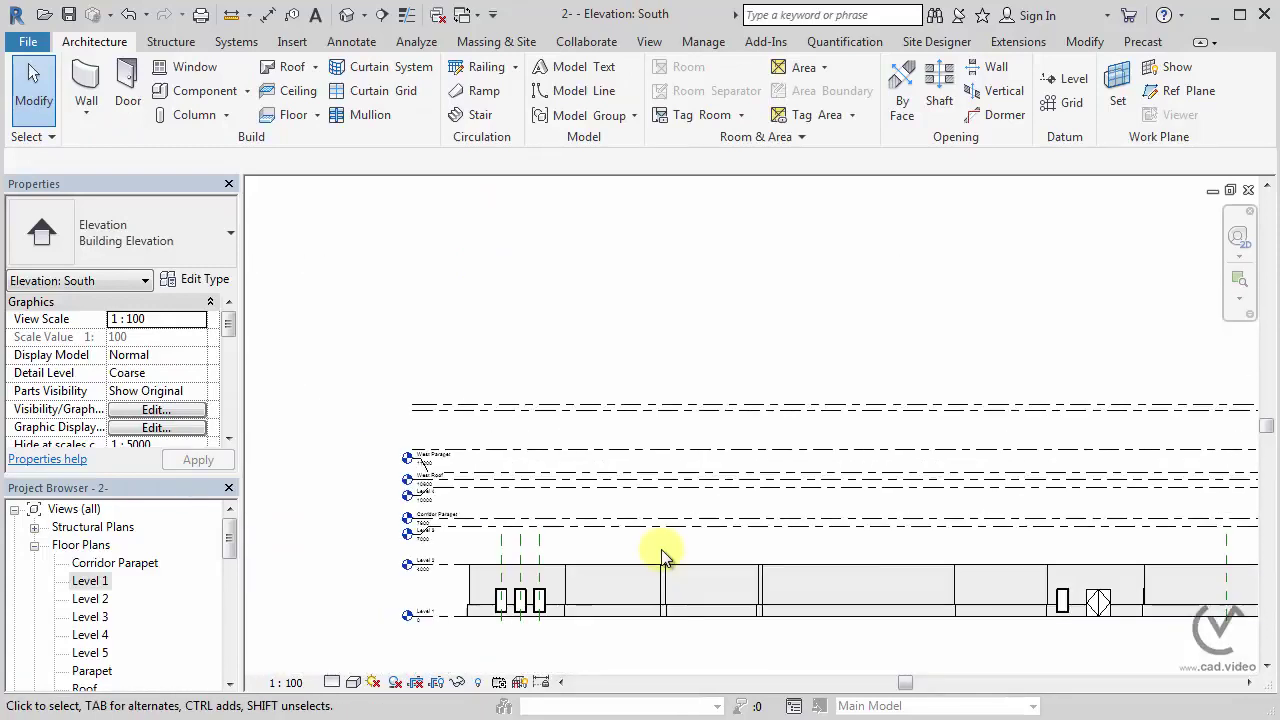
click(663, 556)
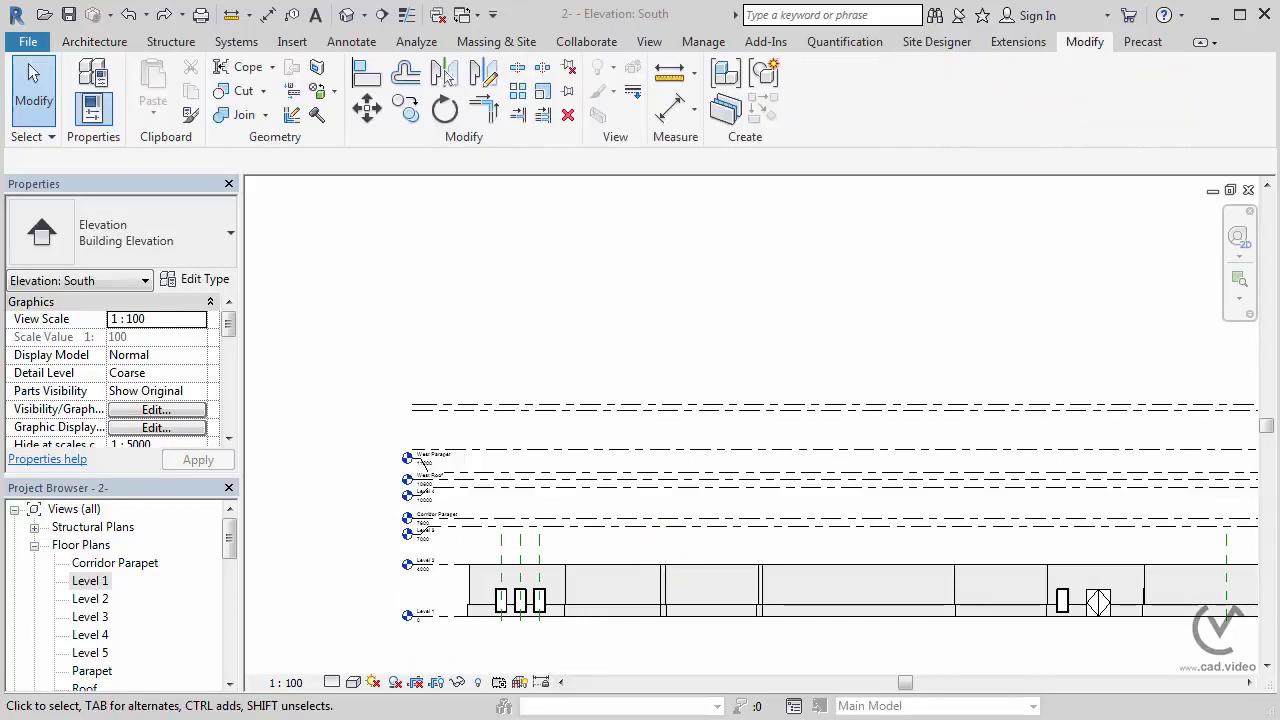
click(364, 15)
- In Default 3D View, set both corridor walls' Top Constraint to Corridor Parapet
click(372, 38)
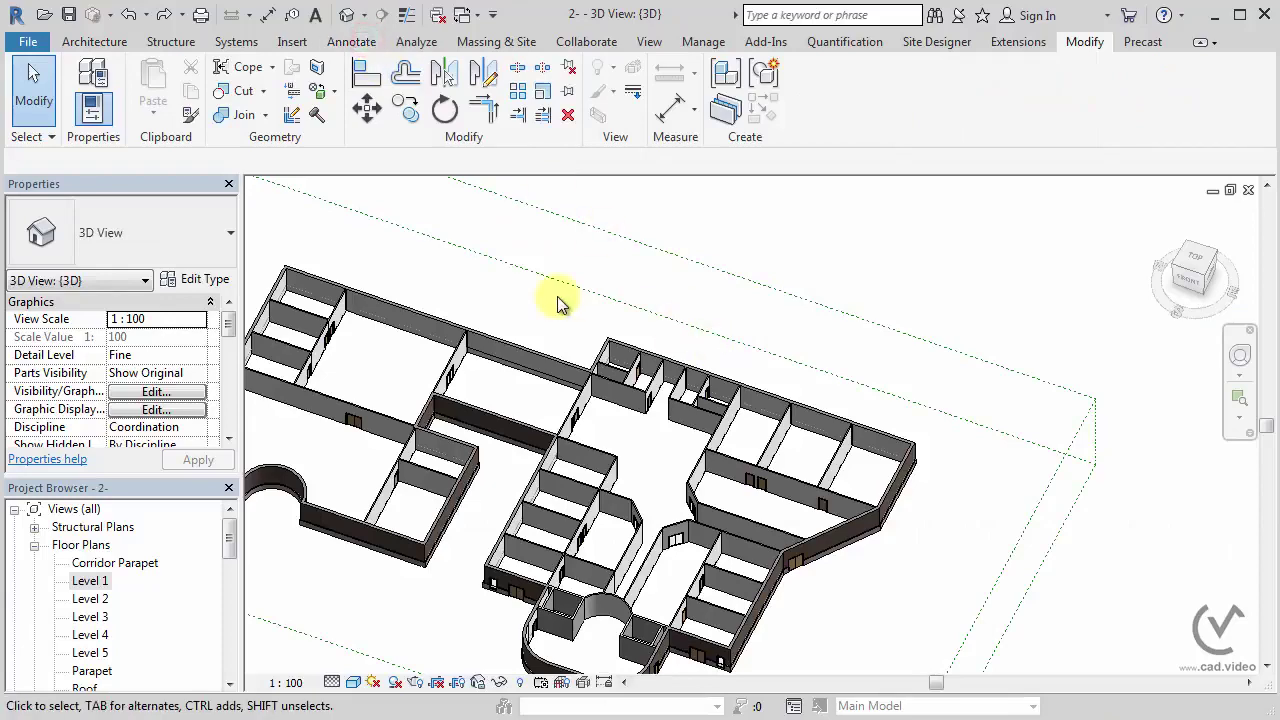
middle_drag(558, 305, 640, 215)
middle_drag(923, 491, 1052, 545)
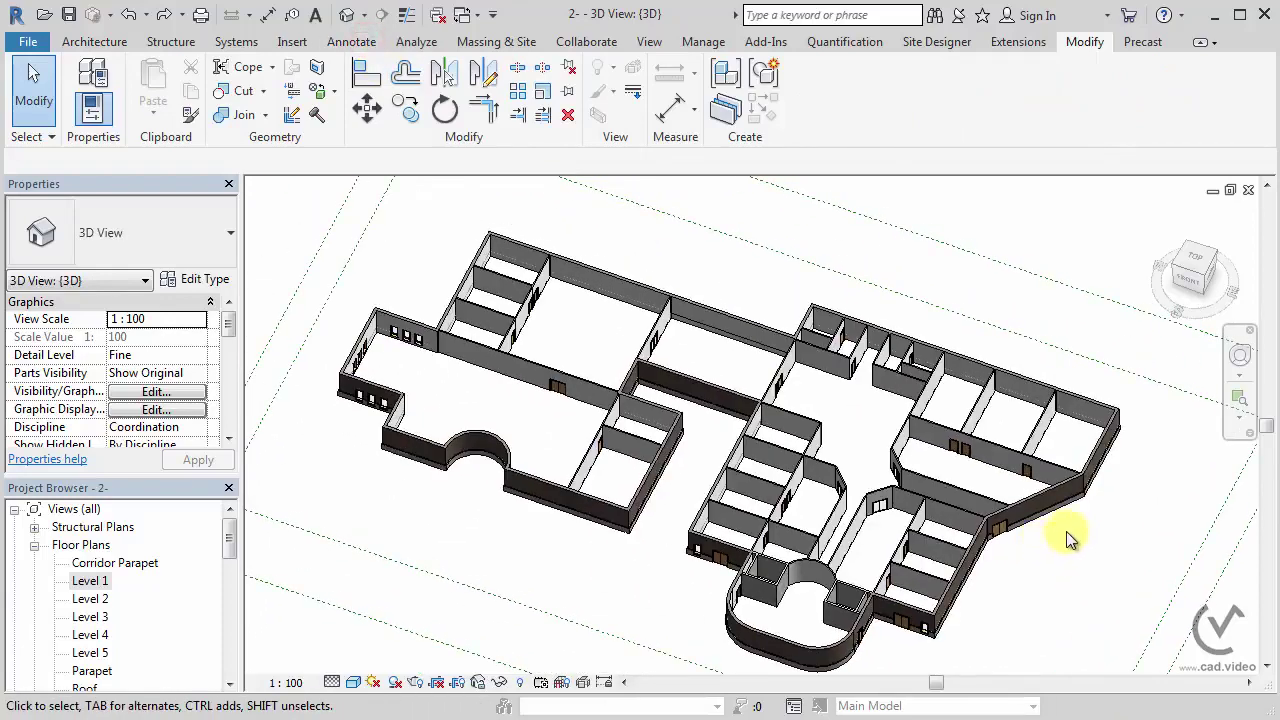
click(693, 388)
ctrl+click(737, 323)
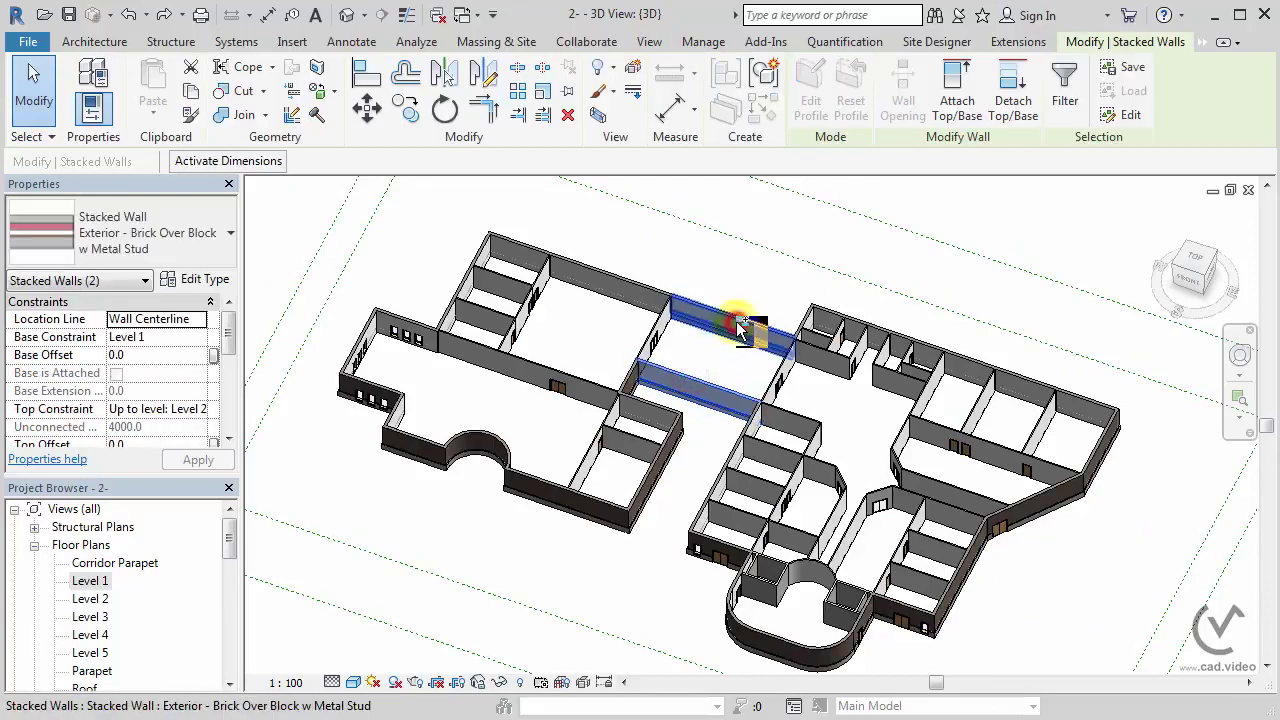
click(200, 410)
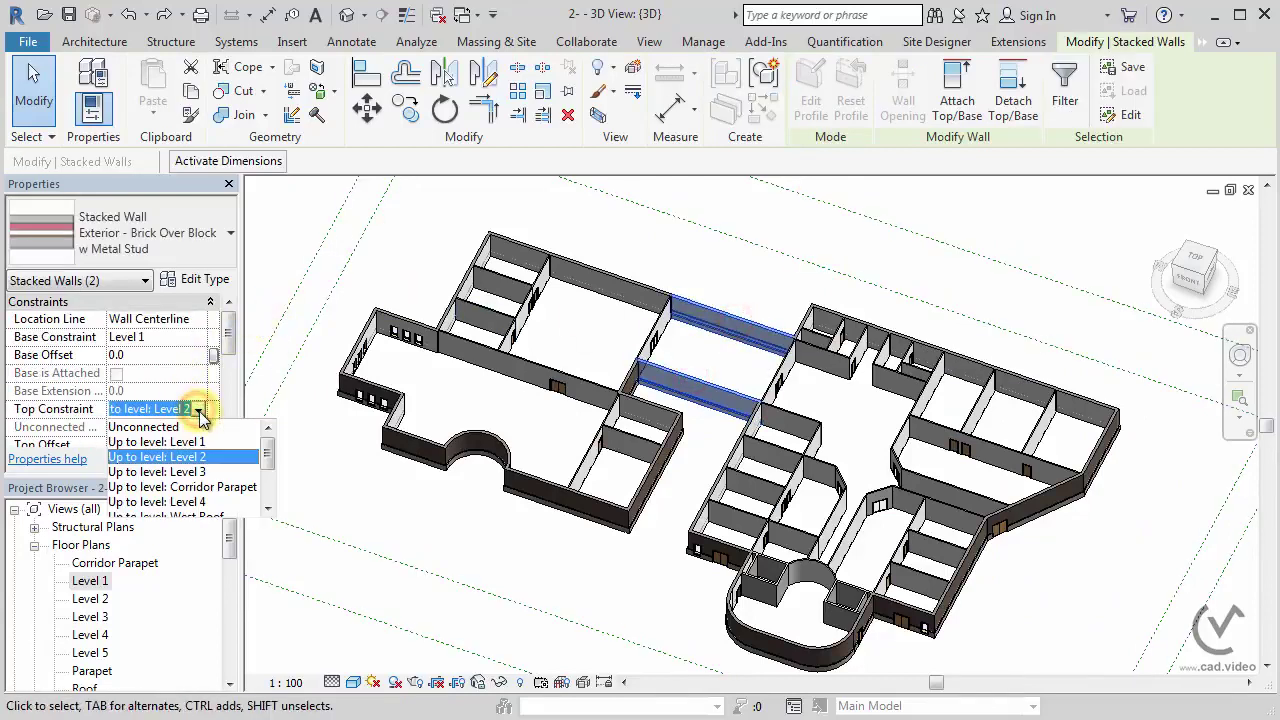
click(236, 487)
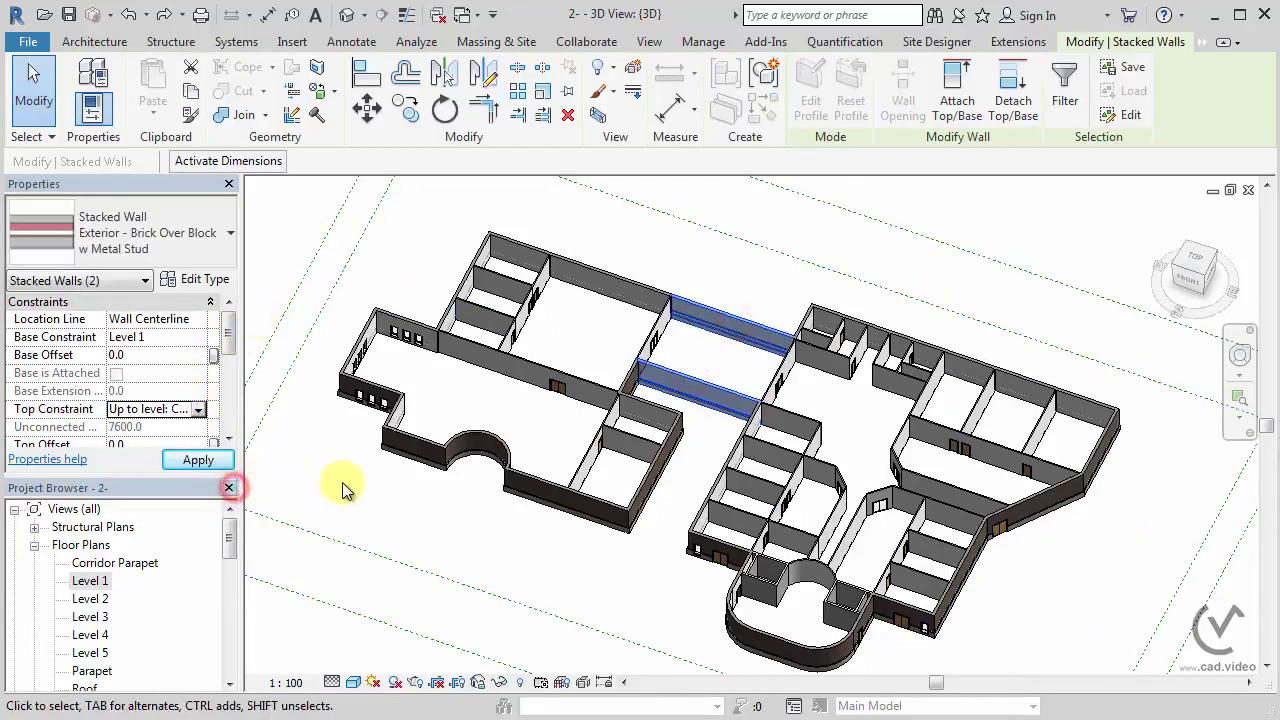
click(500, 555)
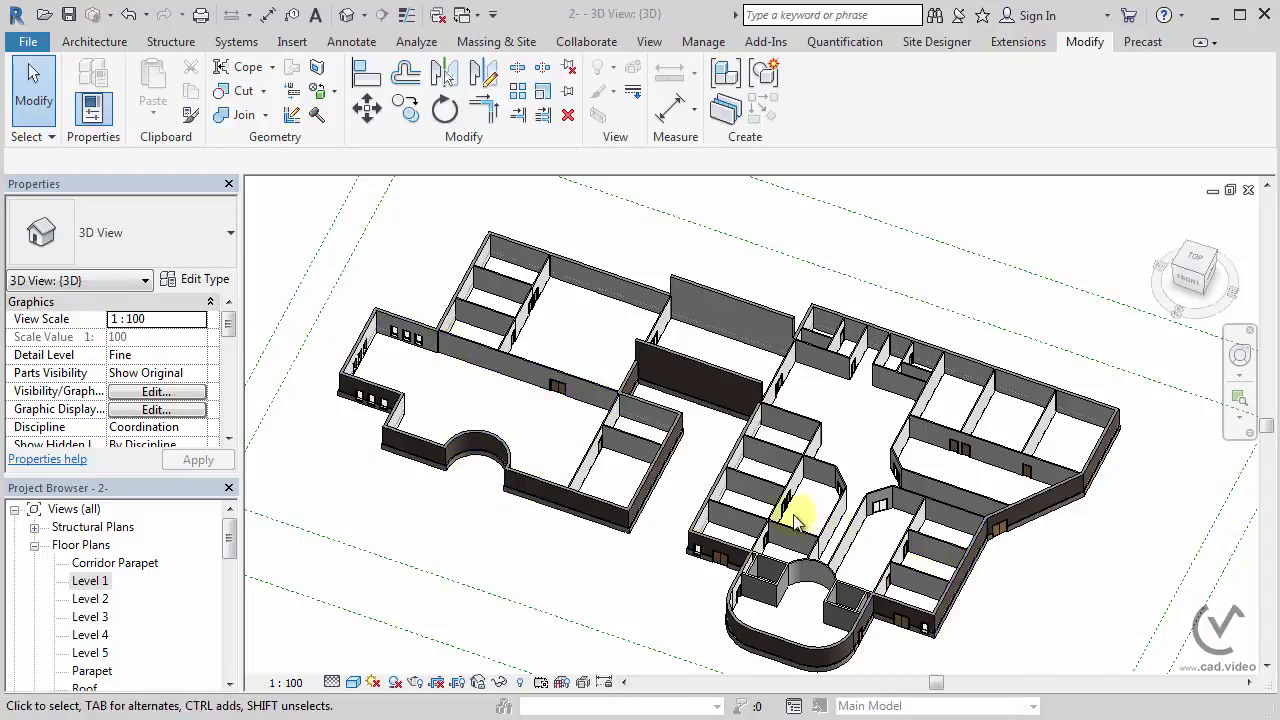
- Select all the west-wing exterior walls, including the short and curved ones
click(646, 495)
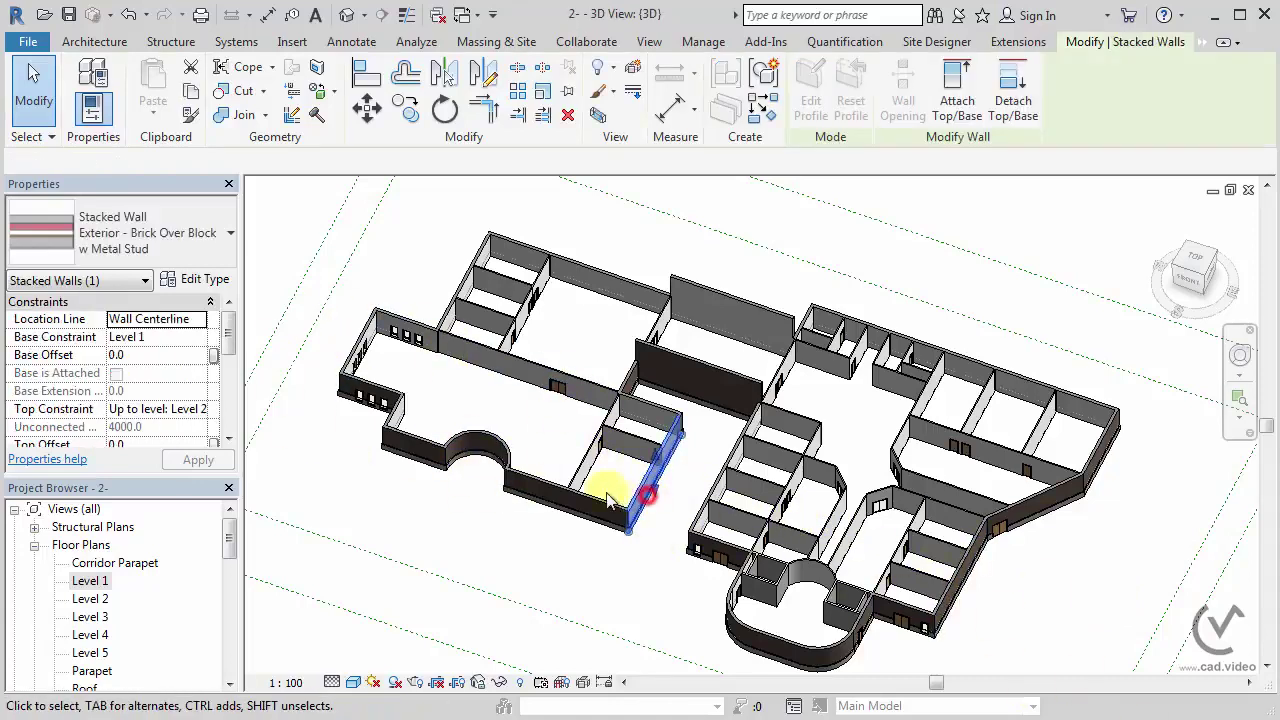
ctrl+click(630, 287)
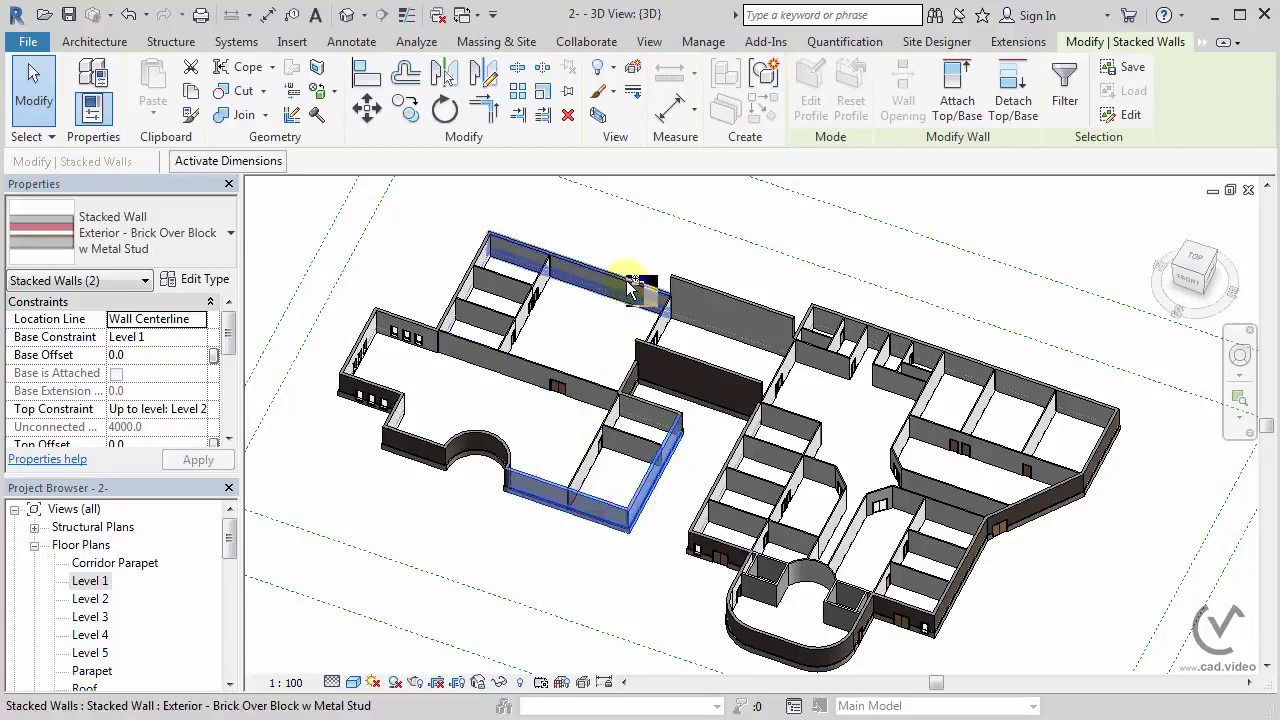
ctrl+click(450, 280)
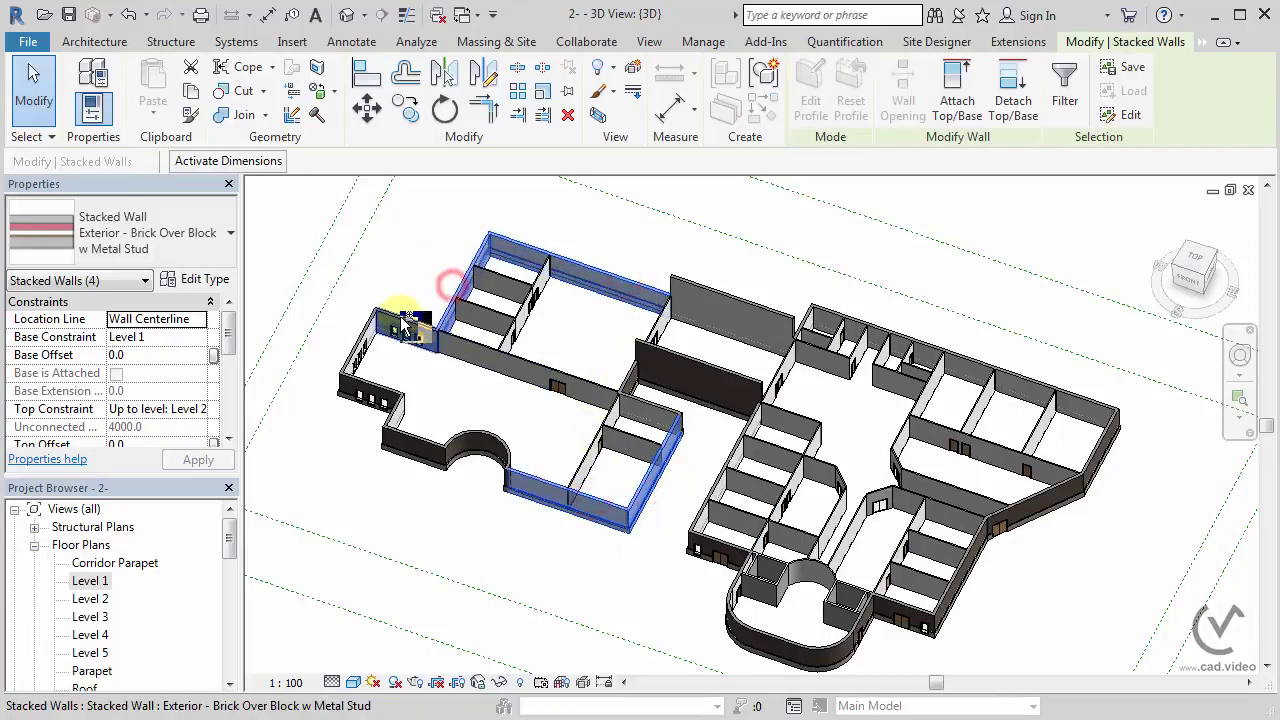
ctrl+click(398, 320)
ctrl+click(362, 355)
ctrl+click(385, 398)
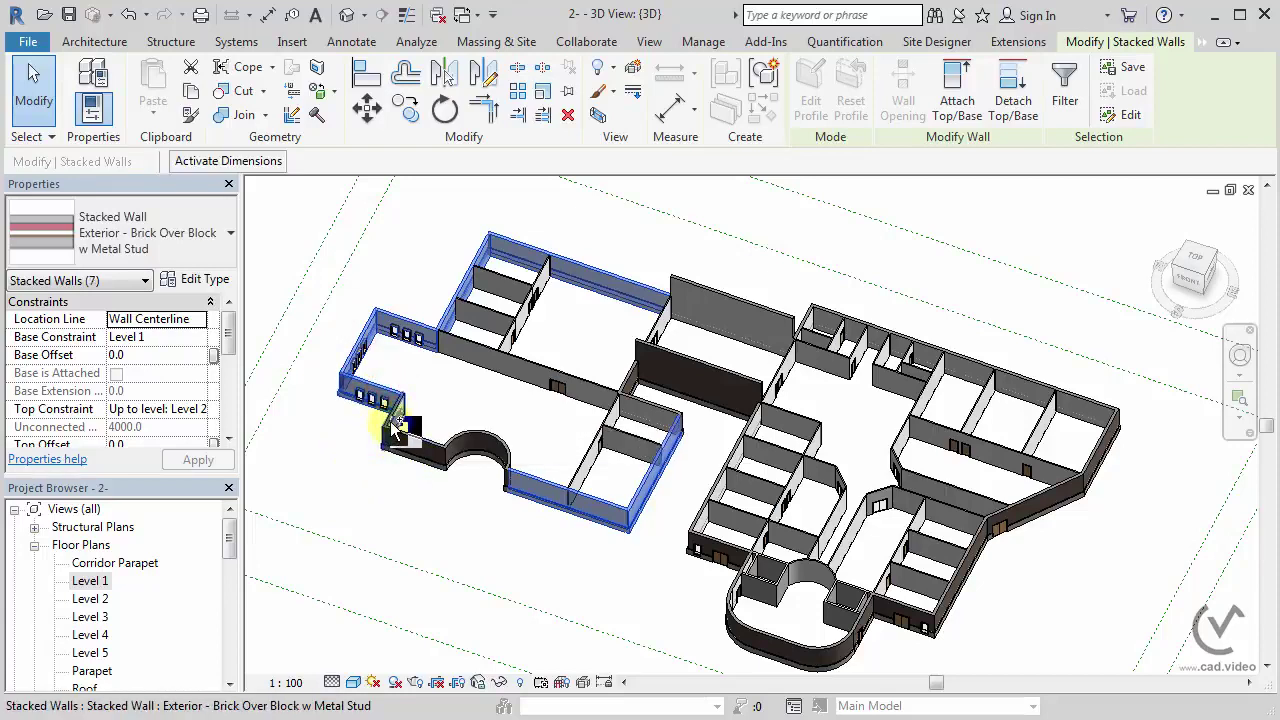
ctrl+click(394, 424)
ctrl+click(416, 445)
ctrl+click(486, 435)
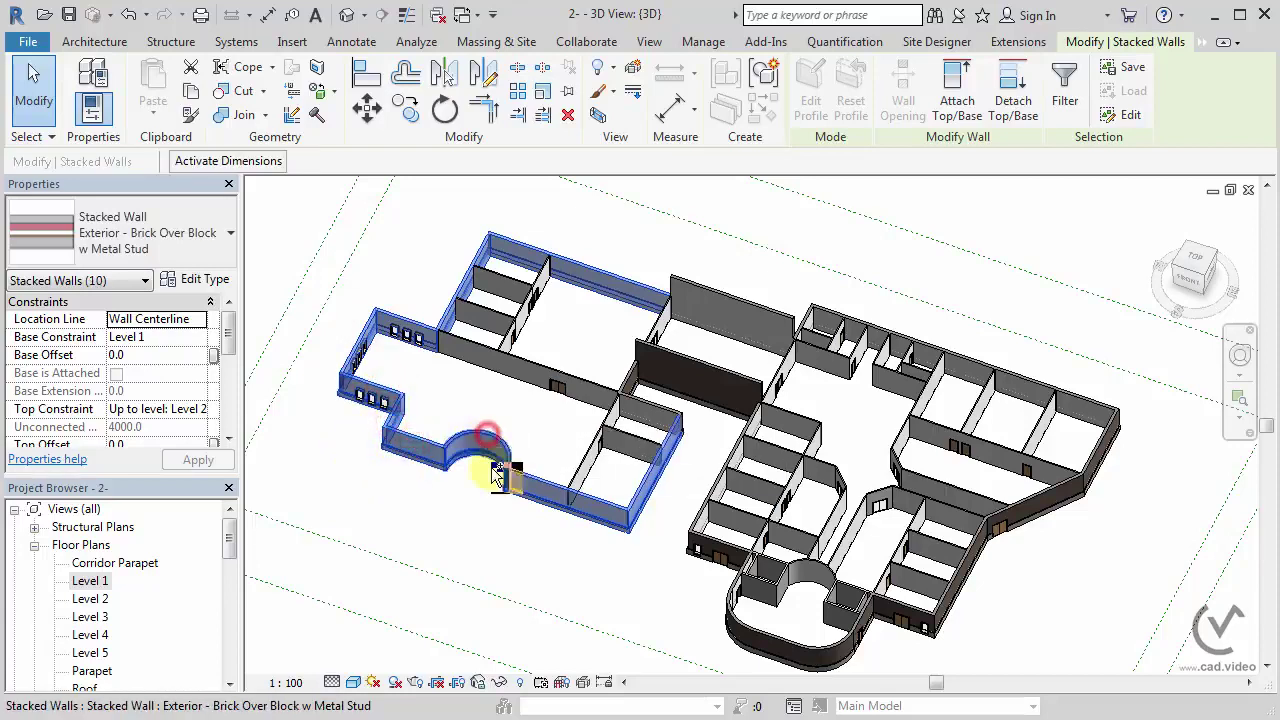
ctrl+click(630, 374)
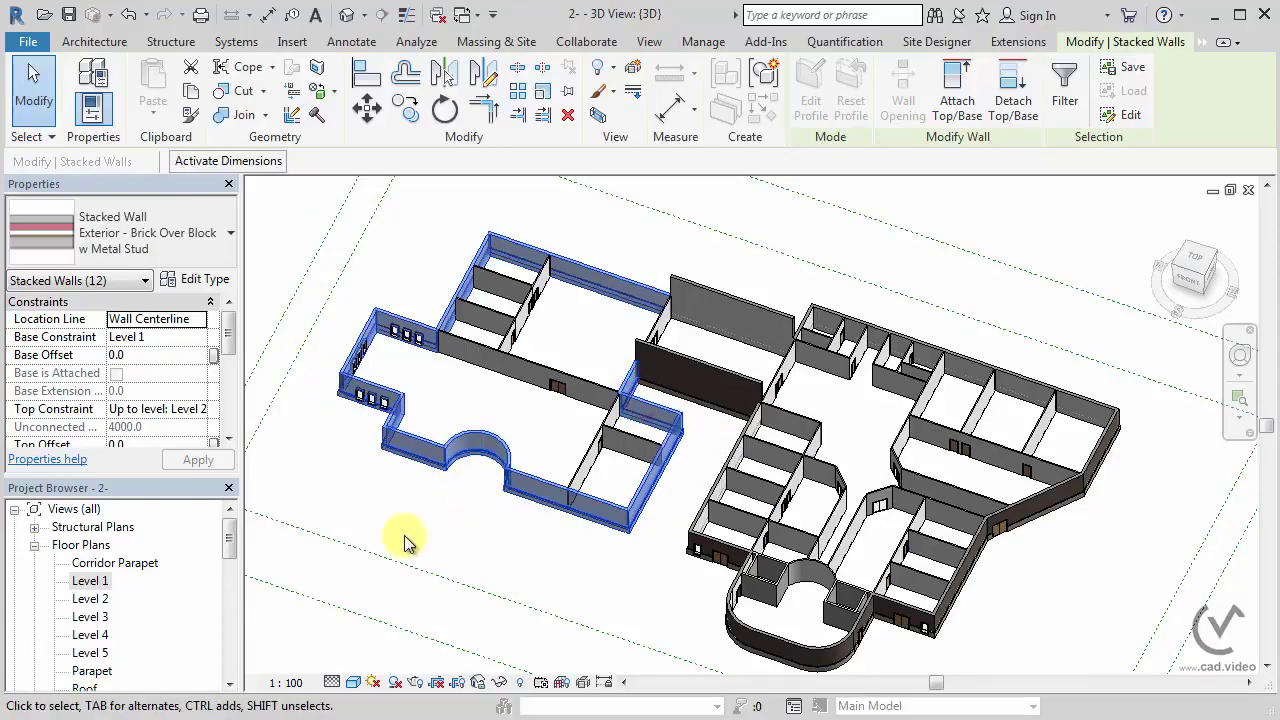
mouse_move(409, 537)
shift+middle_down()
mouse_move(484, 552)
mouse_move(663, 480)
mouse_move(651, 523)
mouse_move(489, 506)
mouse_move(380, 490)
mouse_move(343, 443)
mouse_move(423, 491)
mouse_move(415, 480)
shift+middle_up()
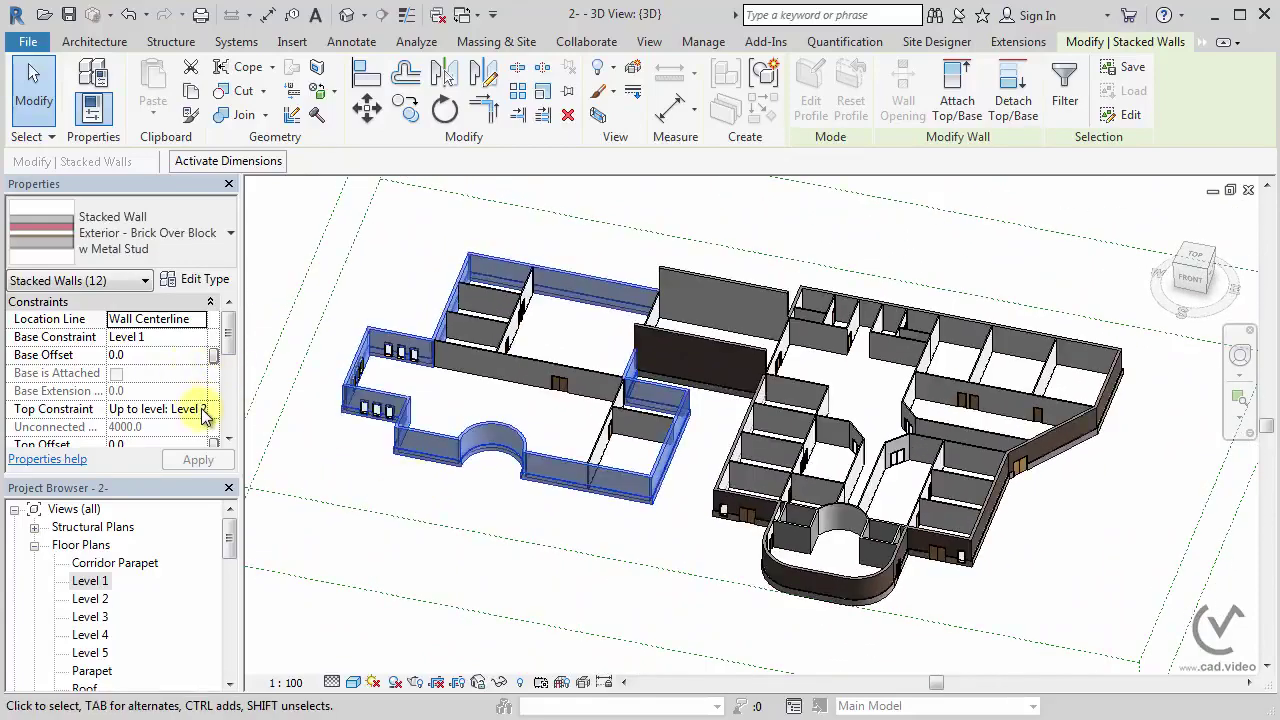
- Set the selected walls' Top Constraint to West Parapet and orbit to check them
click(205, 410)
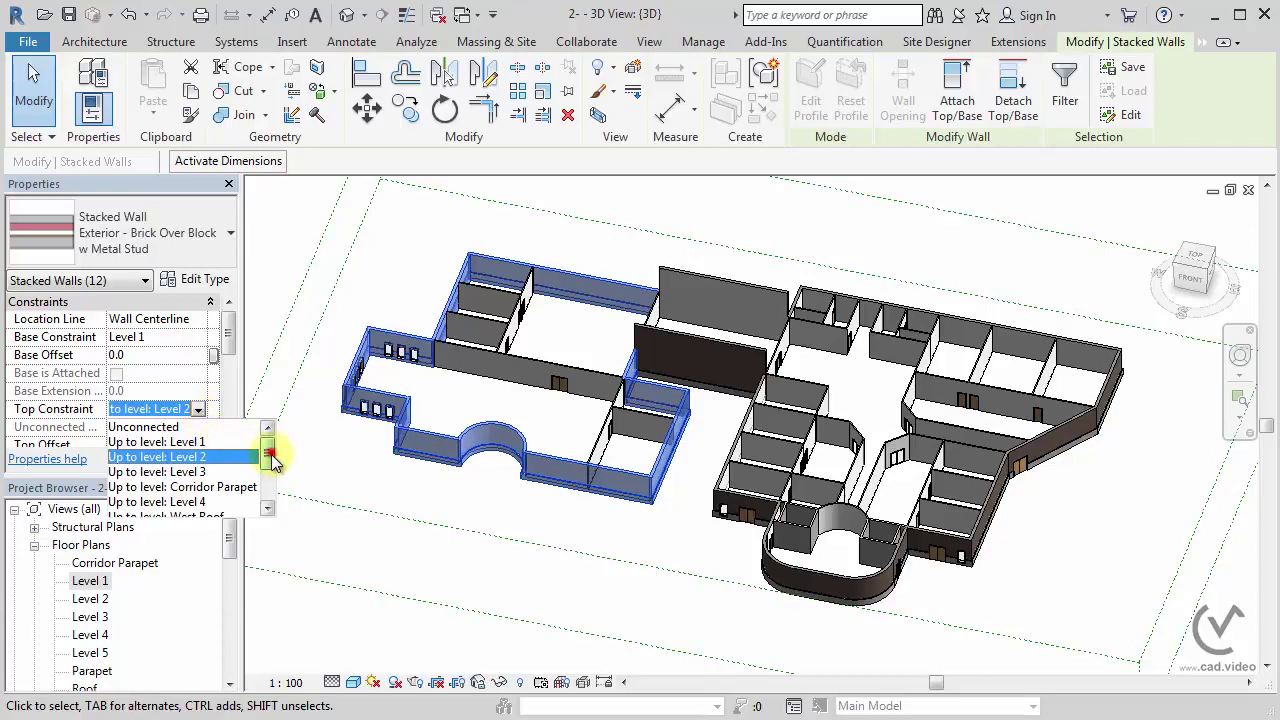
drag(272, 460, 273, 484)
click(226, 458)
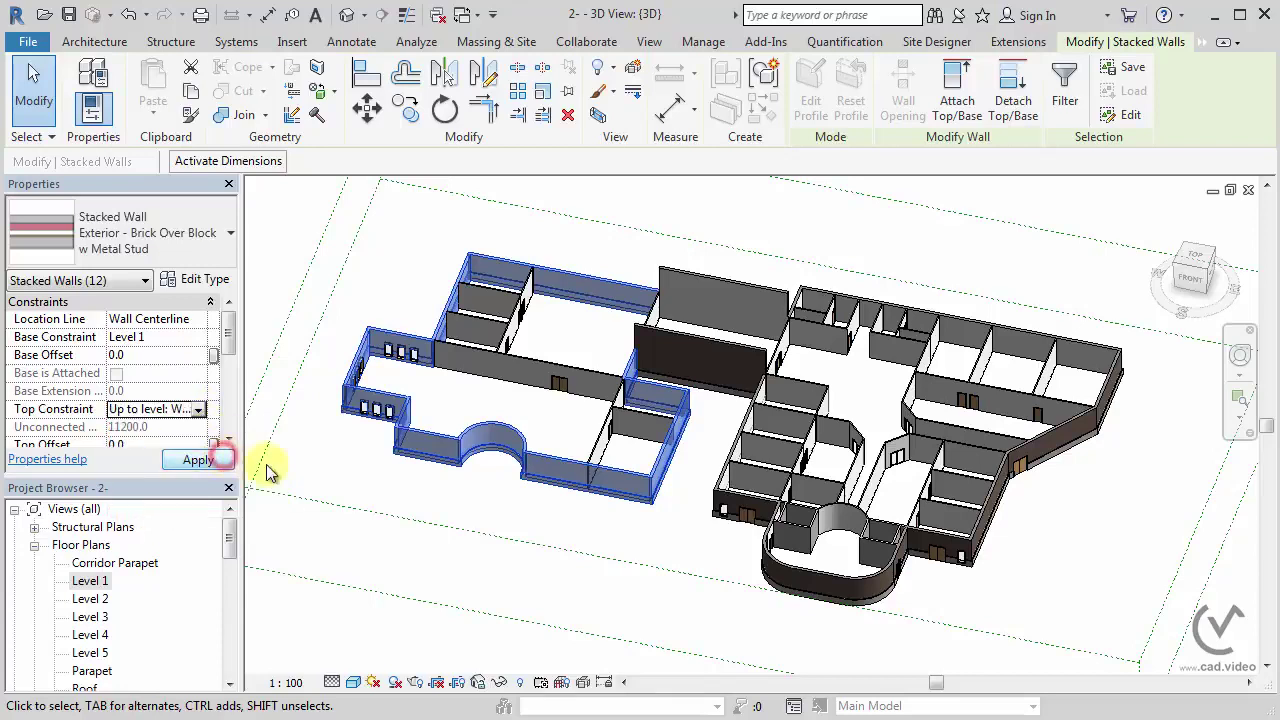
click(551, 522)
mouse_move(557, 522)
shift+middle_down()
mouse_move(752, 441)
mouse_move(491, 409)
mouse_move(594, 455)
mouse_move(574, 511)
mouse_move(680, 450)
shift+middle_up()
- On the Level 1 plan, delete the 135mm interior partition wall
double_click(92, 581)
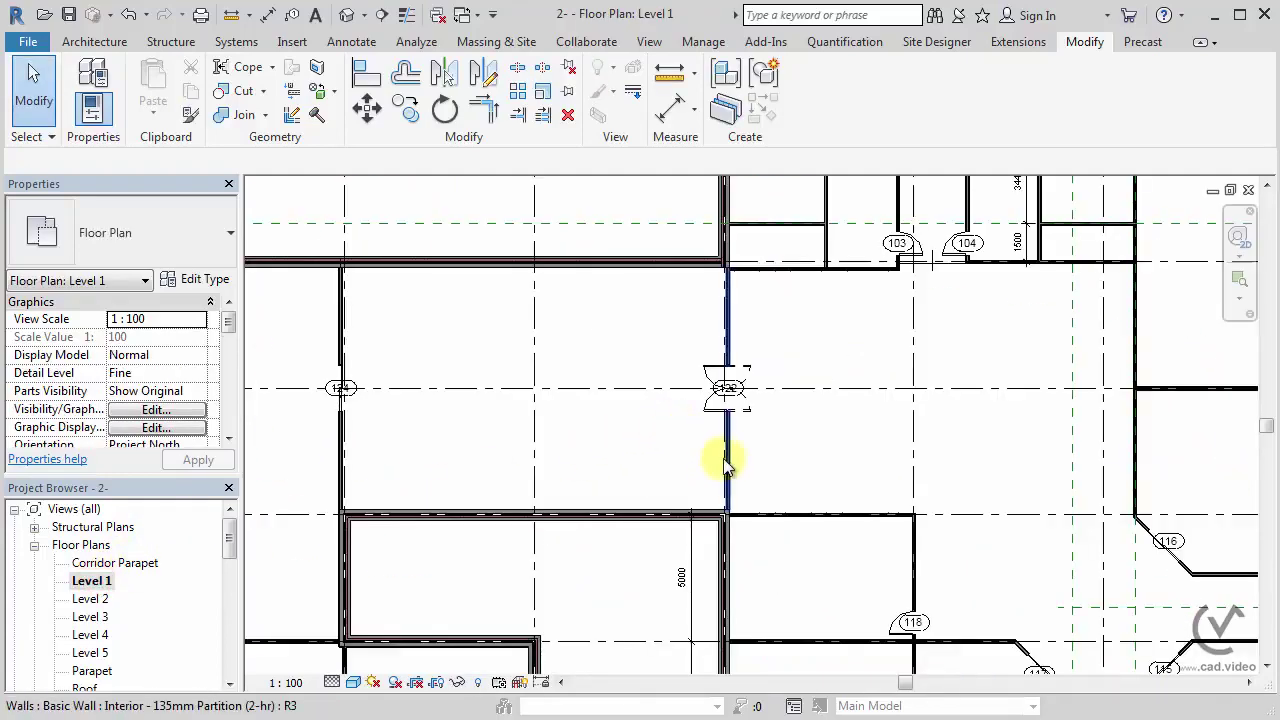
click(724, 460)
key(Delete)
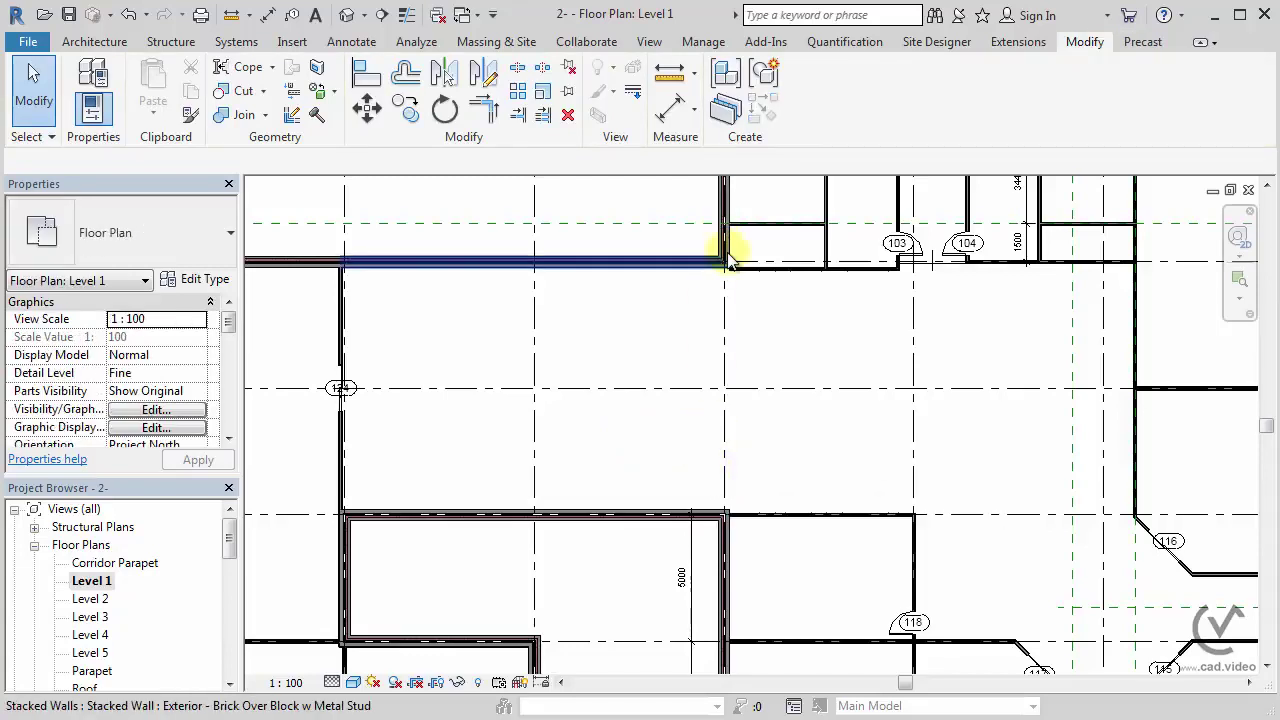
- Extend the vertical stacked wall's end down to the exterior brick wall junction
scroll(728, 466, up, 3)
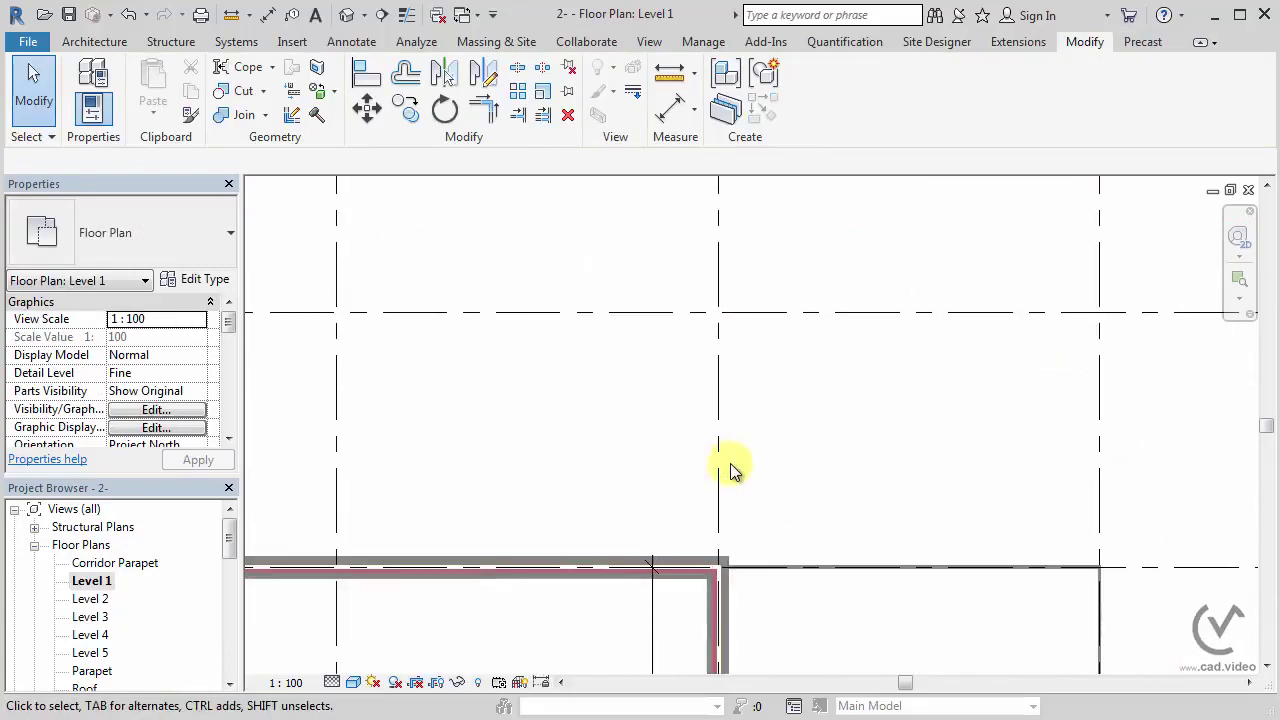
middle_drag(728, 466, 674, 539)
scroll(674, 539, down, 3)
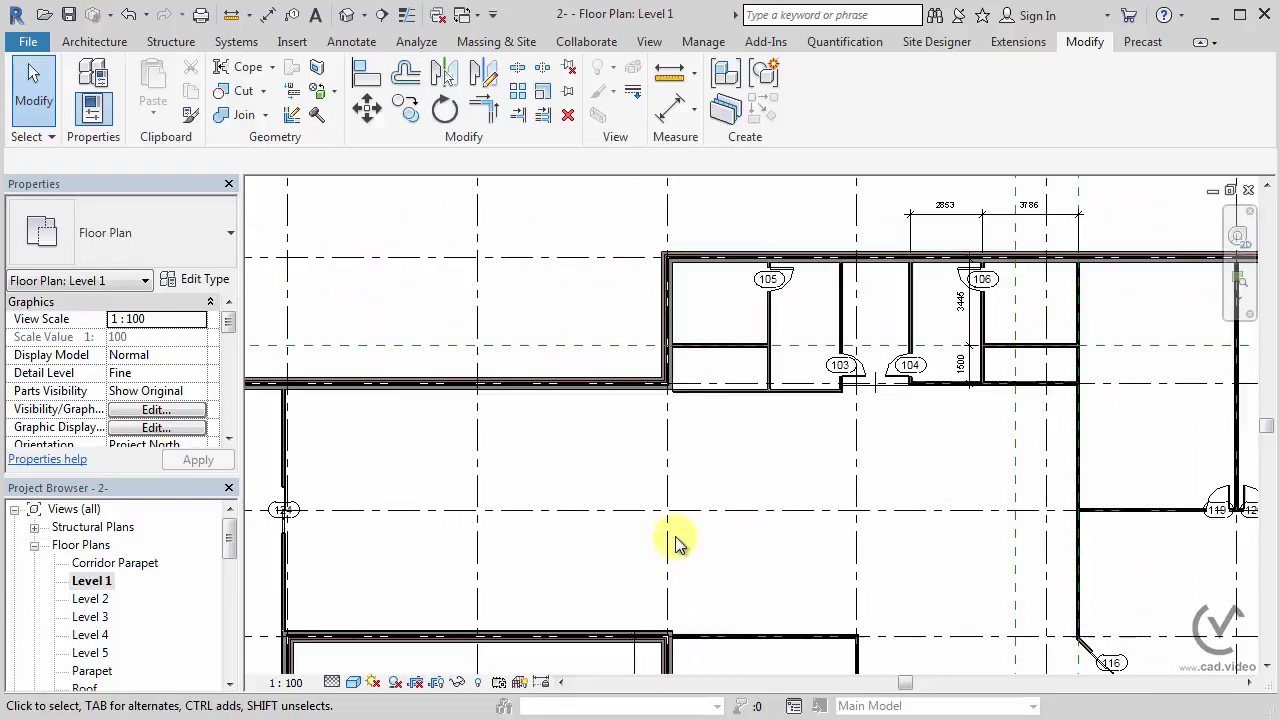
click(674, 383)
scroll(668, 440, up, 2)
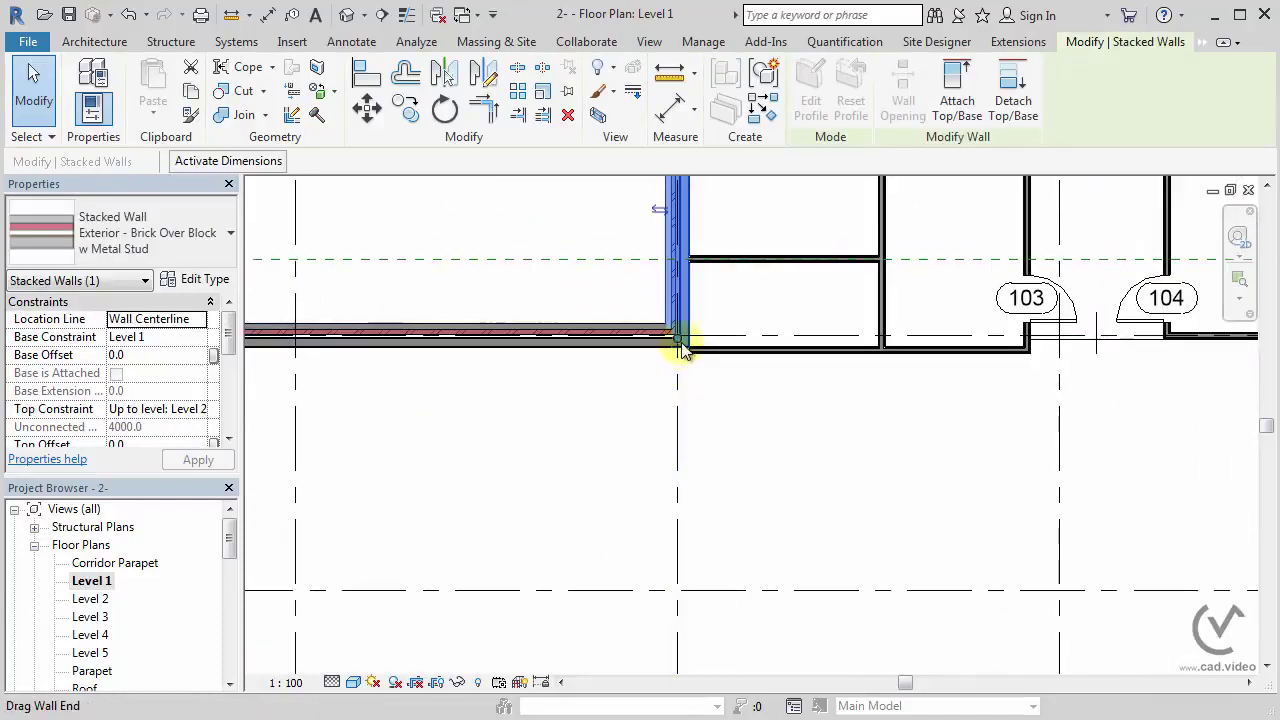
drag(679, 342, 677, 624)
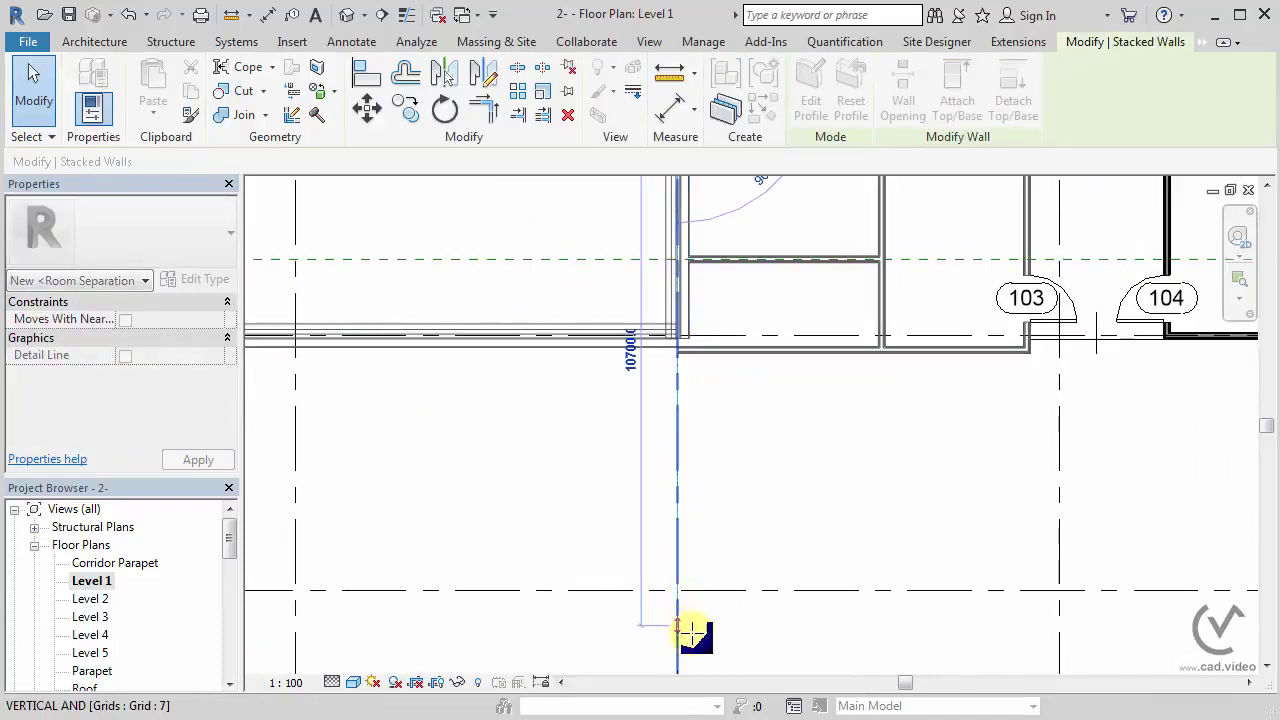
mouse_move(757, 643)
middle_down()
mouse_move(743, 371)
mouse_move(714, 365)
middle_up()
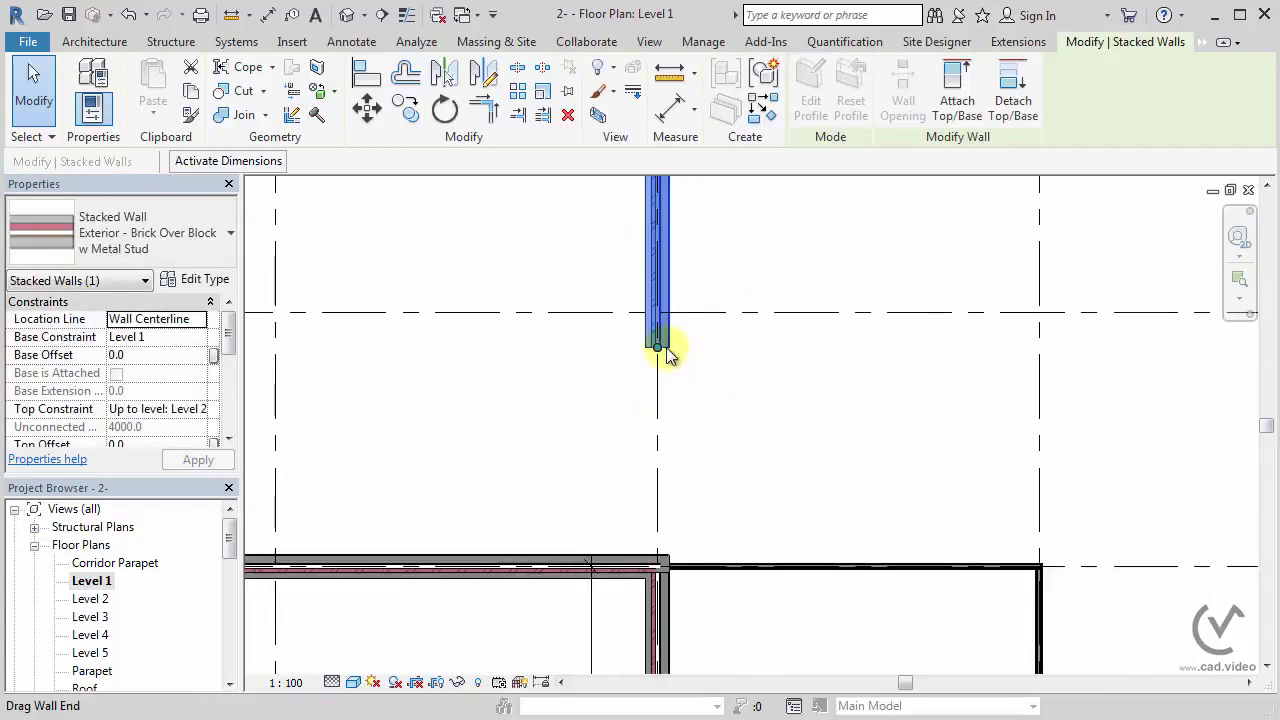
drag(657, 348, 665, 557)
click(729, 487)
scroll(686, 563, up, 2)
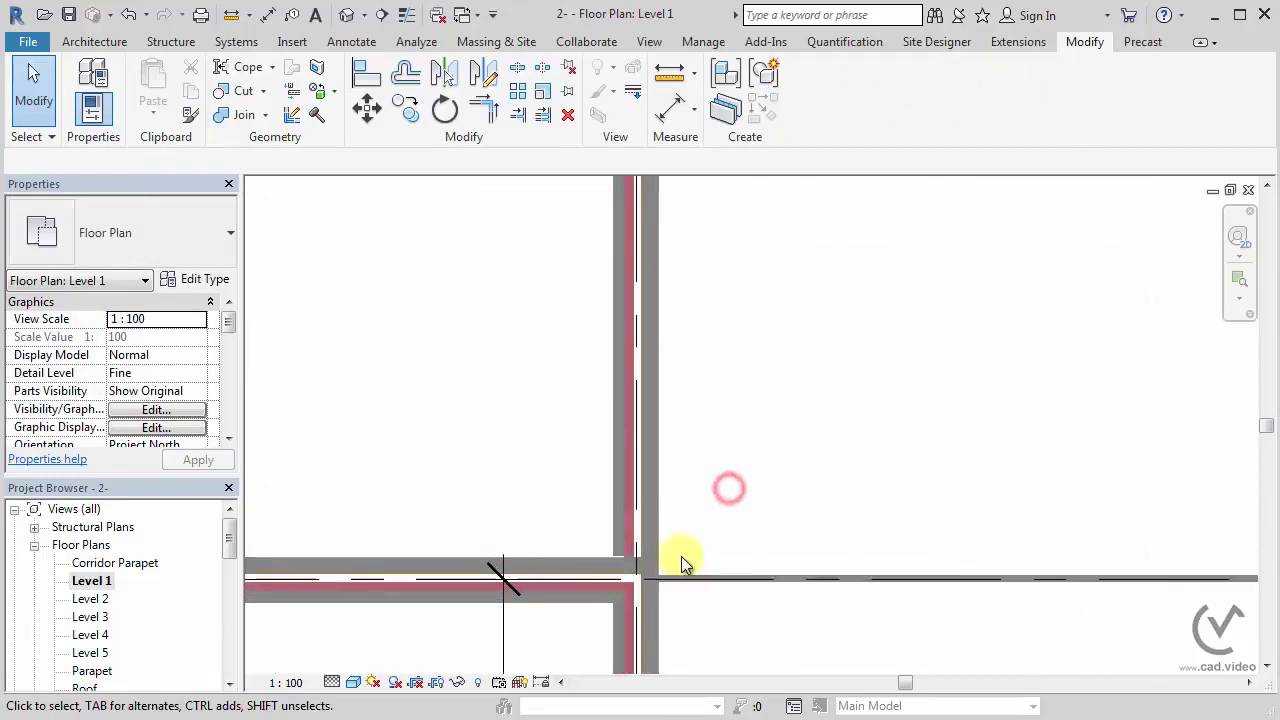
scroll(700, 555, up, 1)
middle_drag(702, 555, 688, 432)
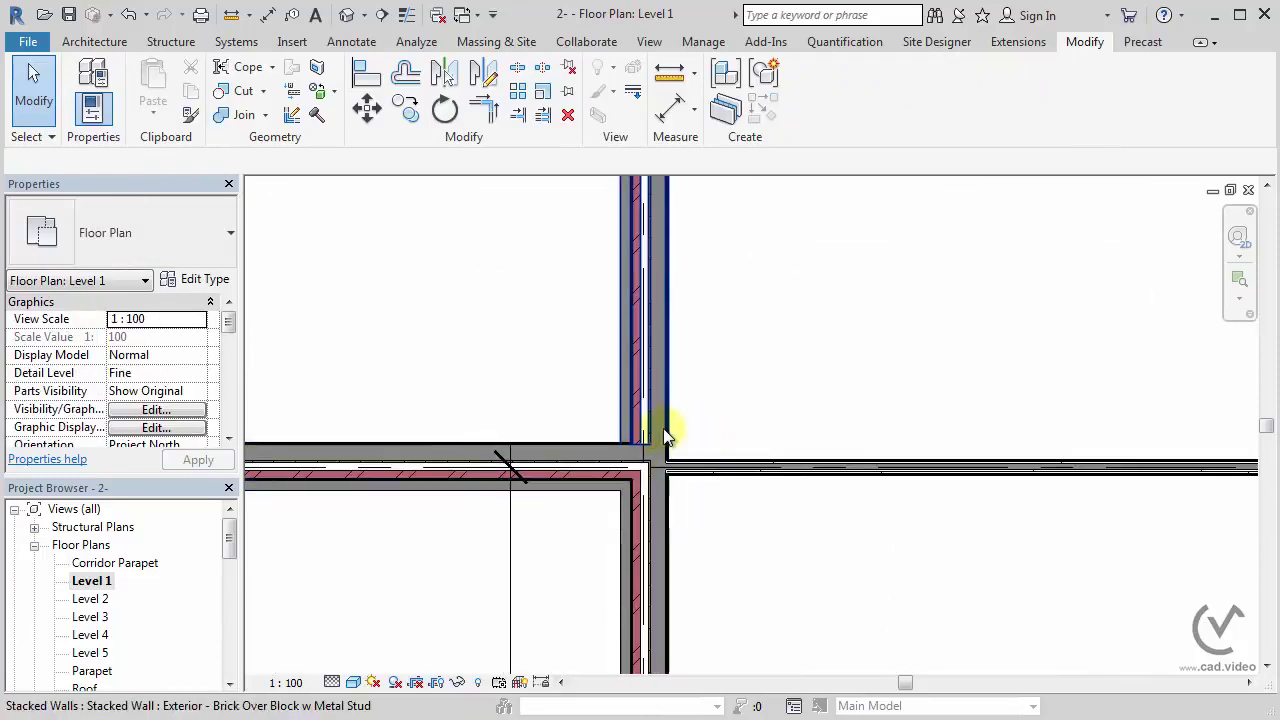
- Disallow the join at the stacked wall's end at the T-junction
click(663, 428)
right_click(643, 472)
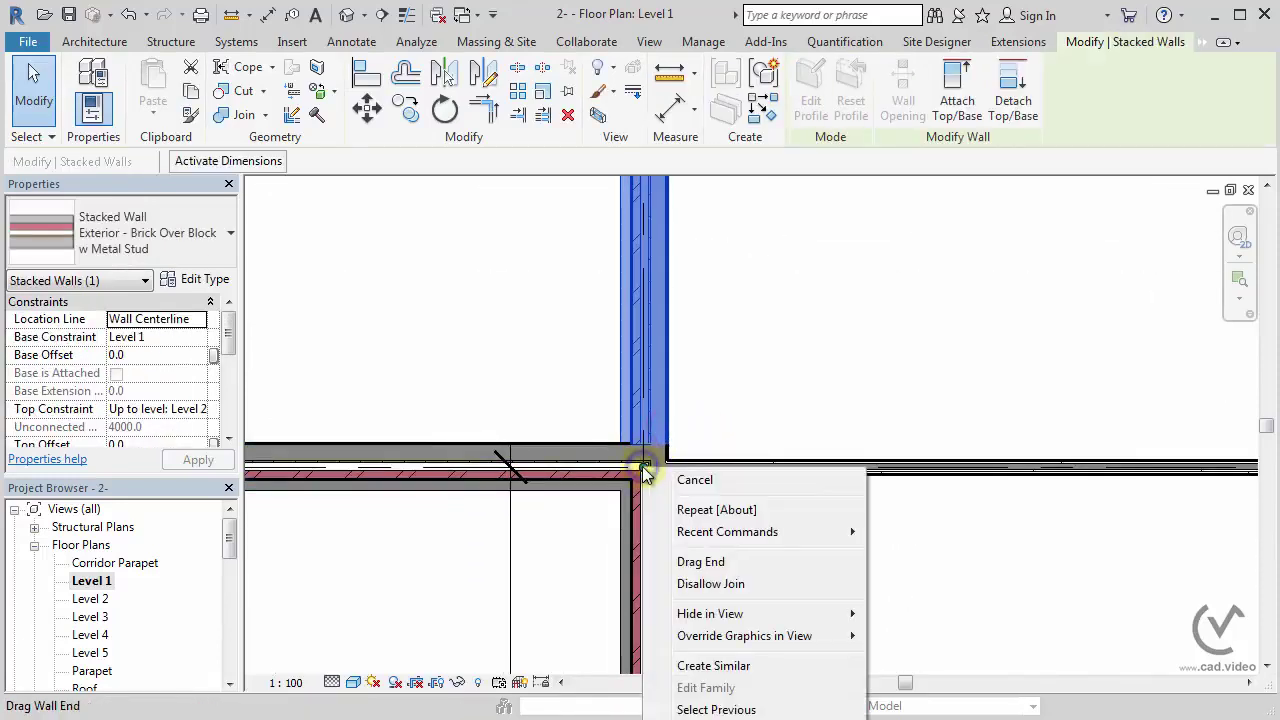
click(710, 584)
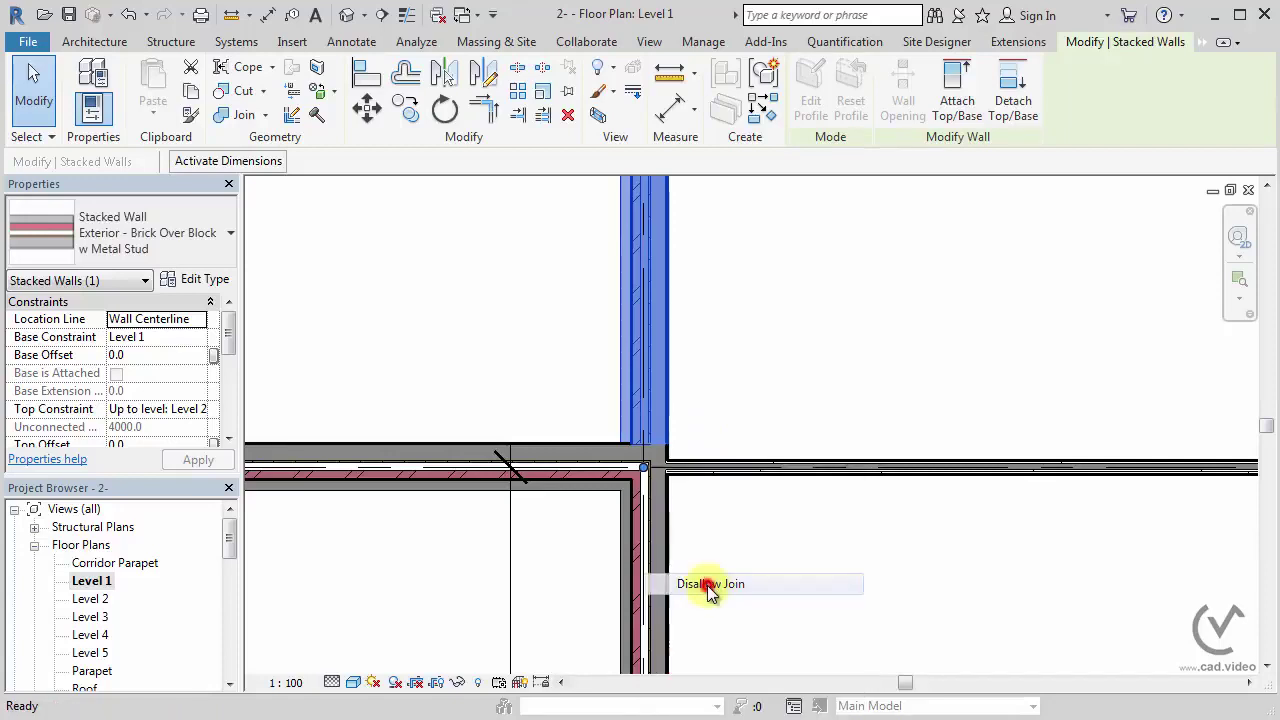
click(697, 450)
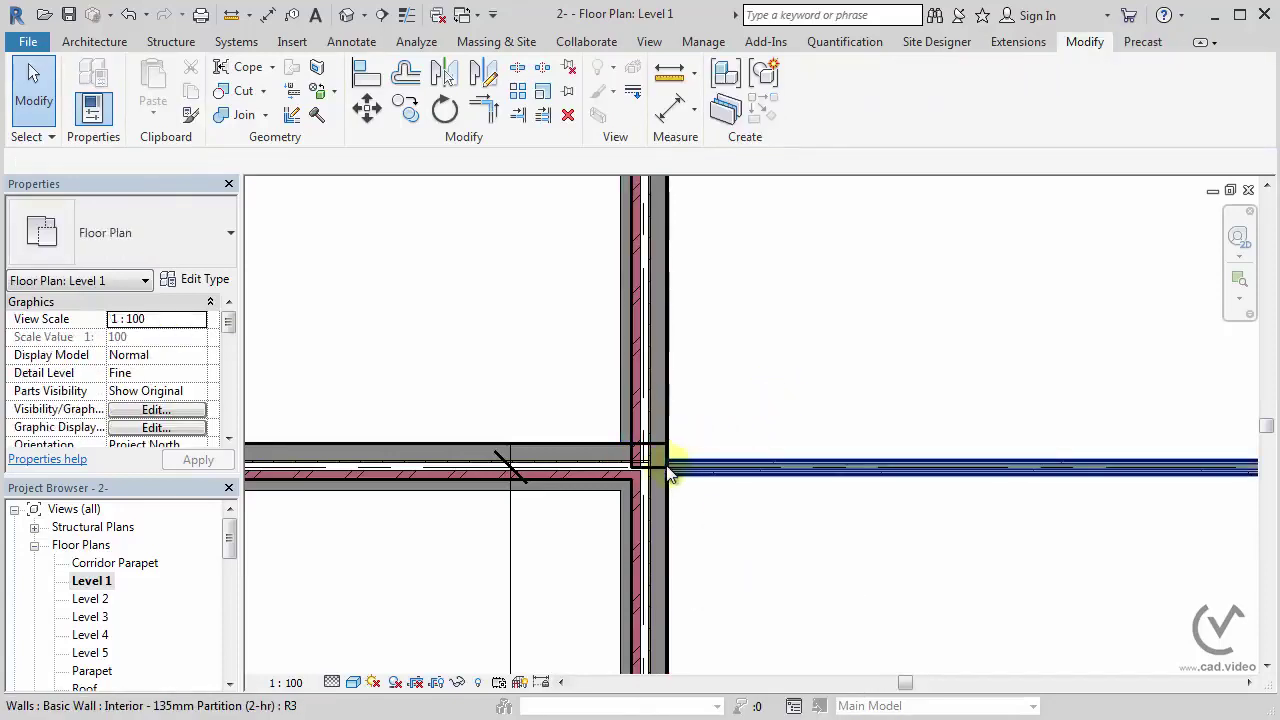
- Toggle the stacked wall's end join control again so it re-joins the T-junction
scroll(664, 462, up, 3)
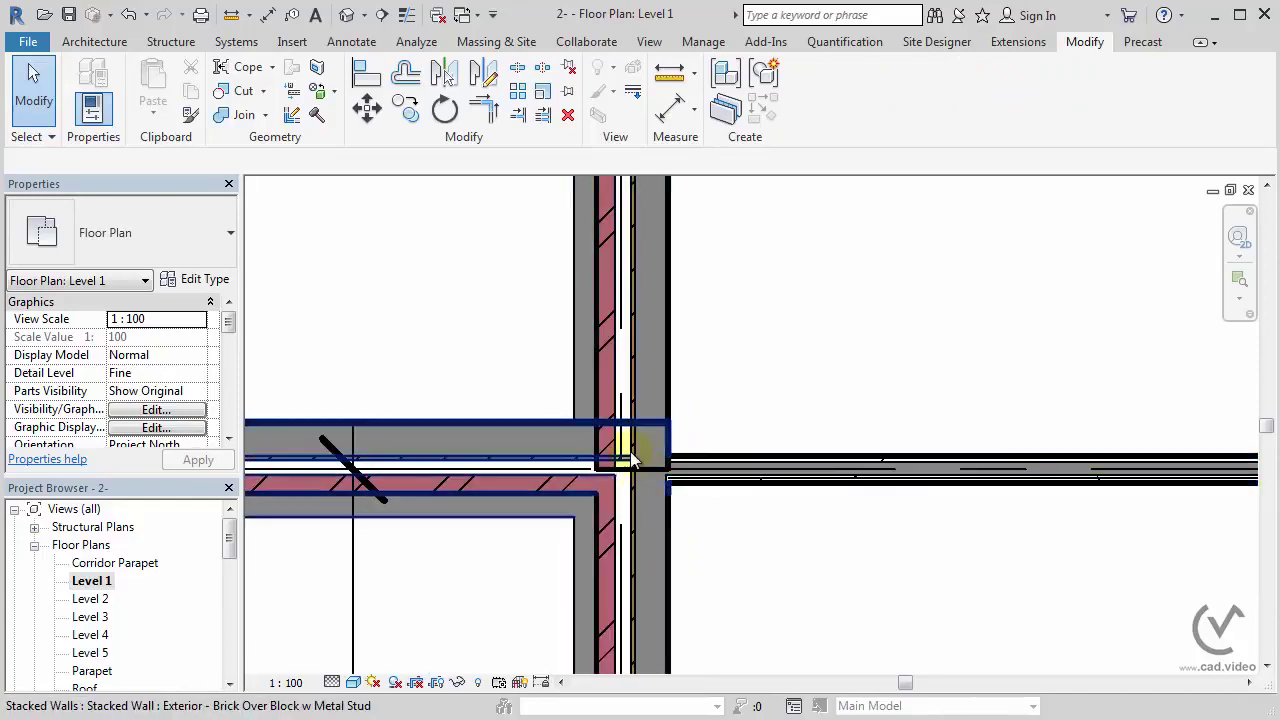
click(671, 370)
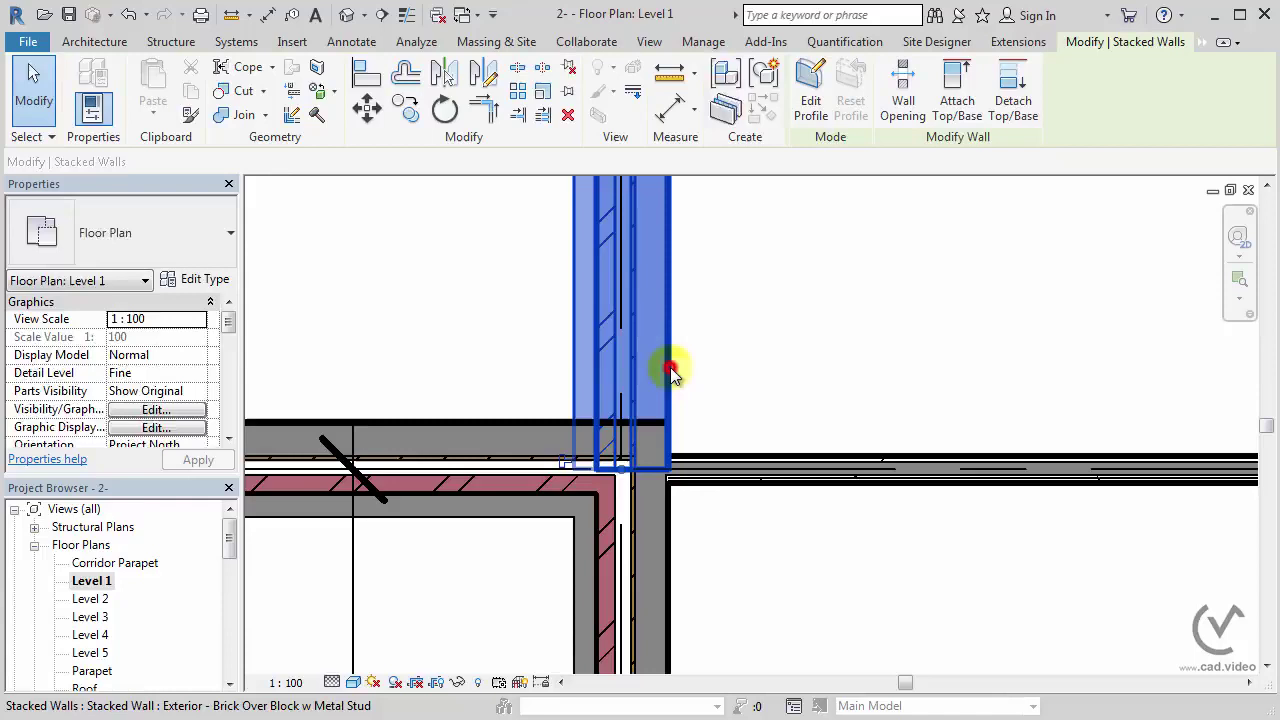
click(562, 469)
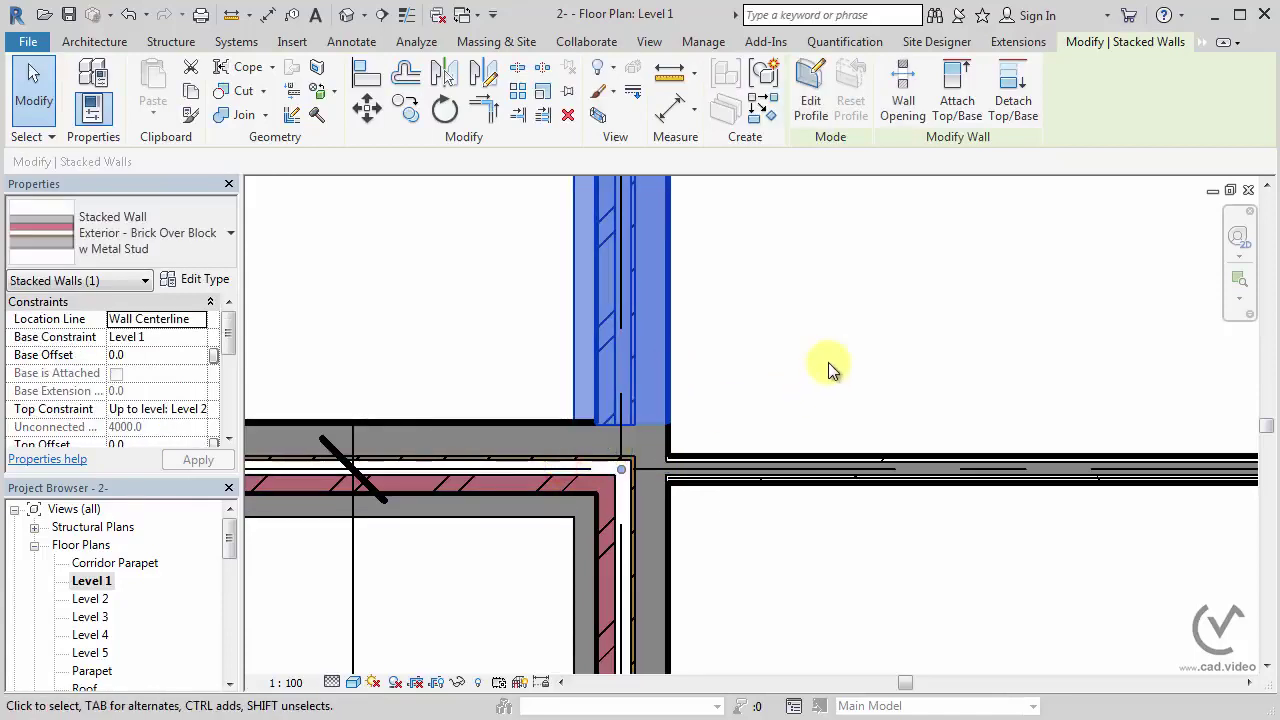
click(828, 362)
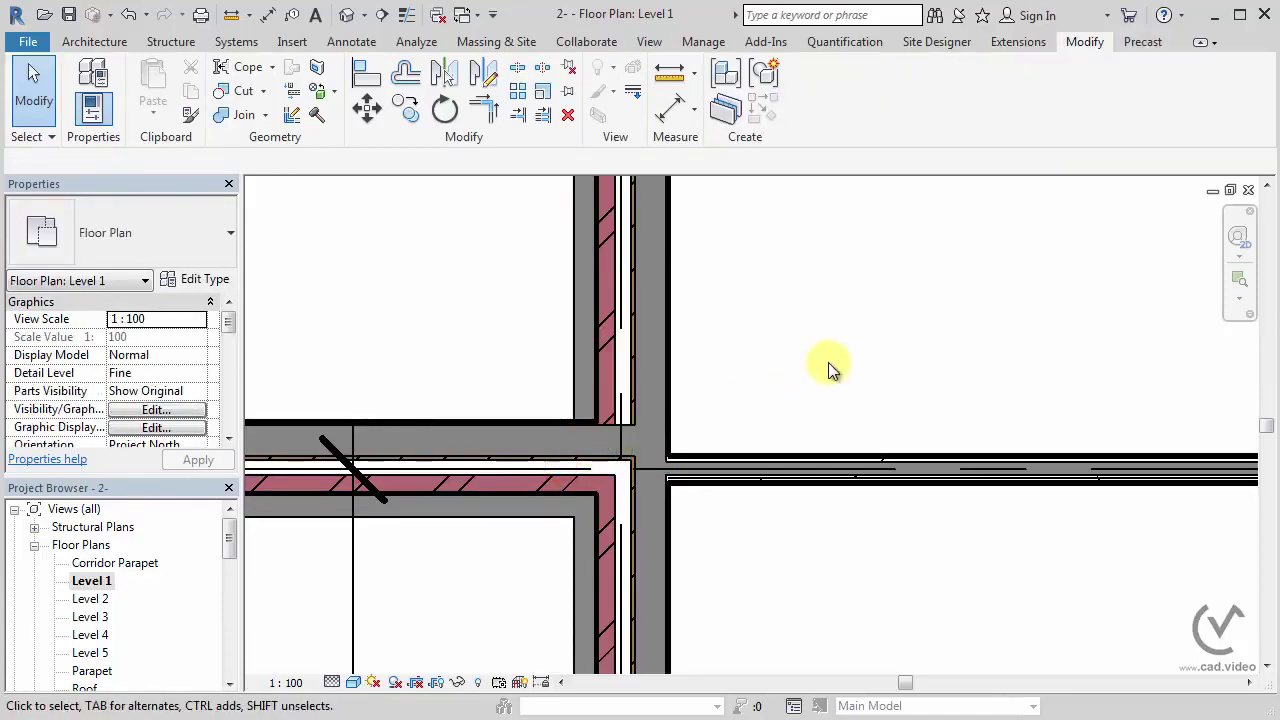
- Use Wall Joins to cycle the T-junction so the vertical stacked wall runs continuous
click(292, 116)
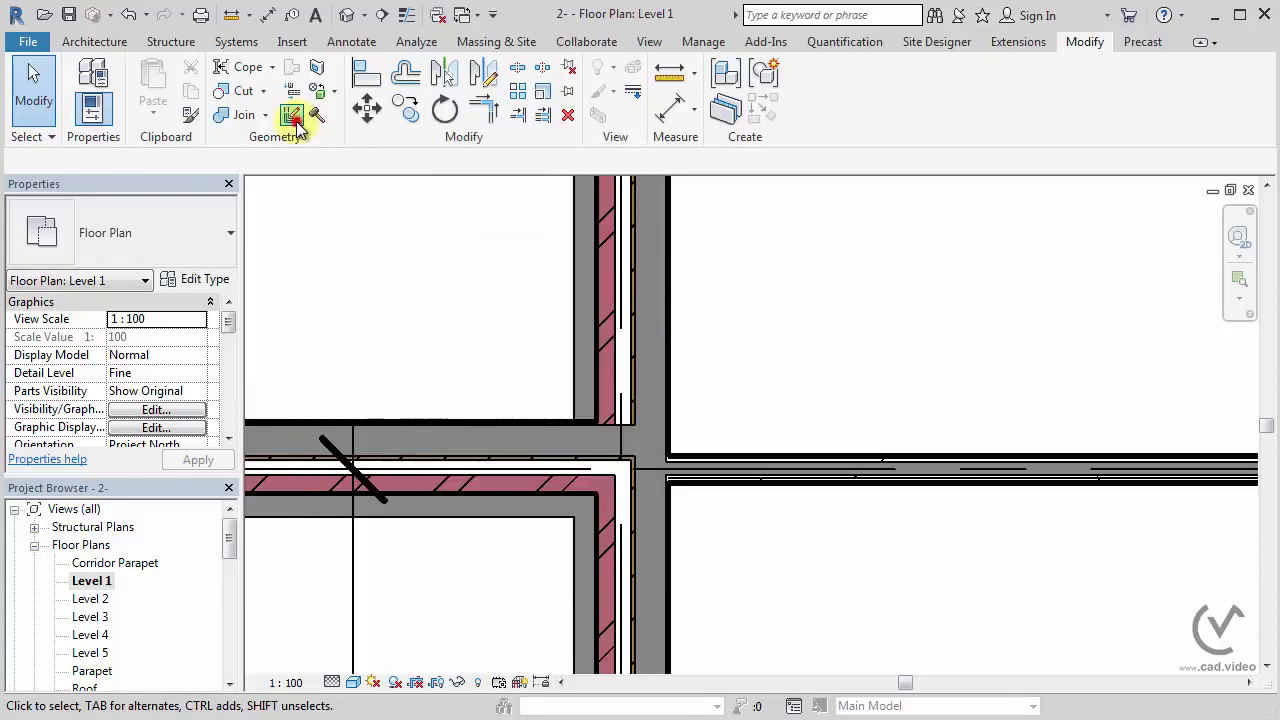
click(632, 440)
scroll(797, 409, down, 2)
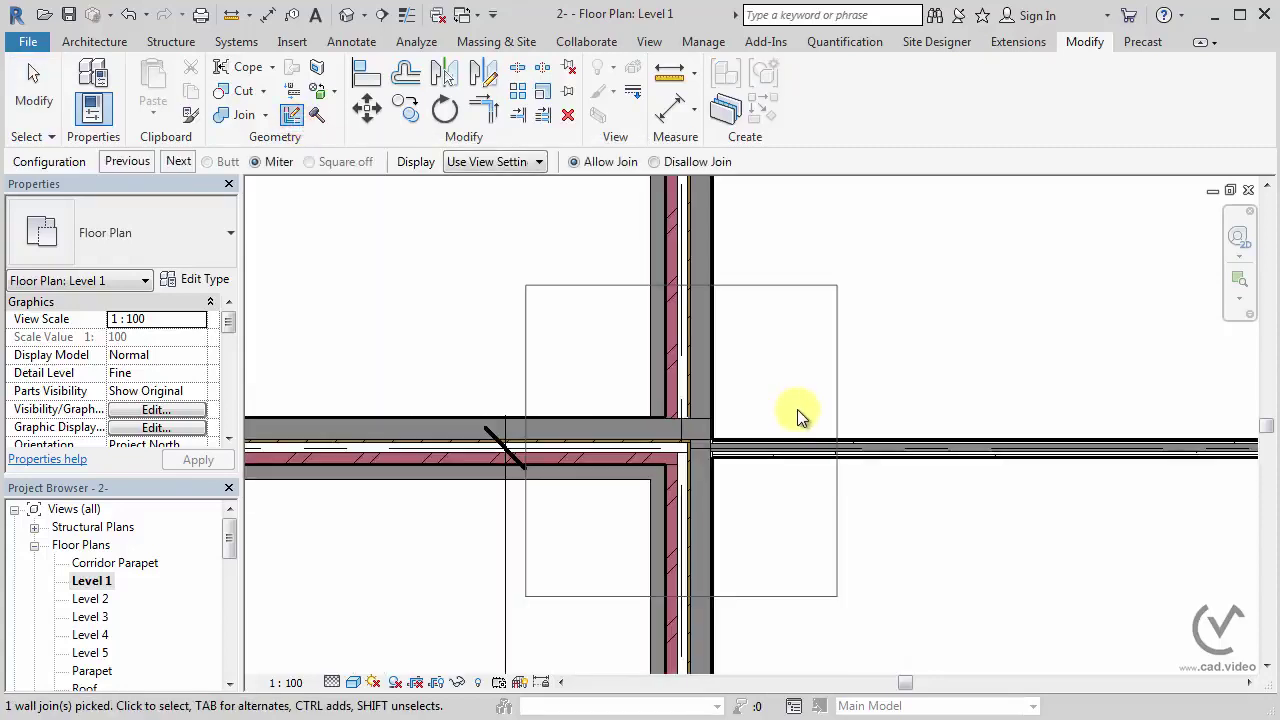
click(179, 162)
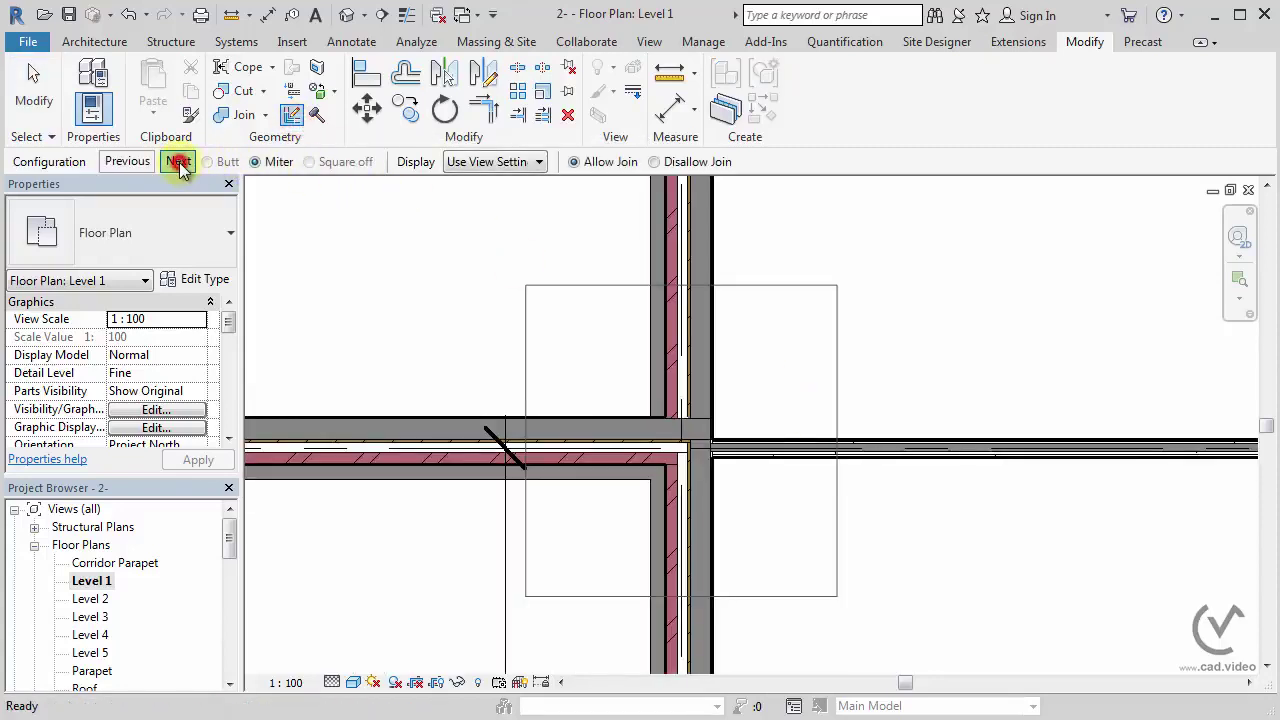
click(179, 162)
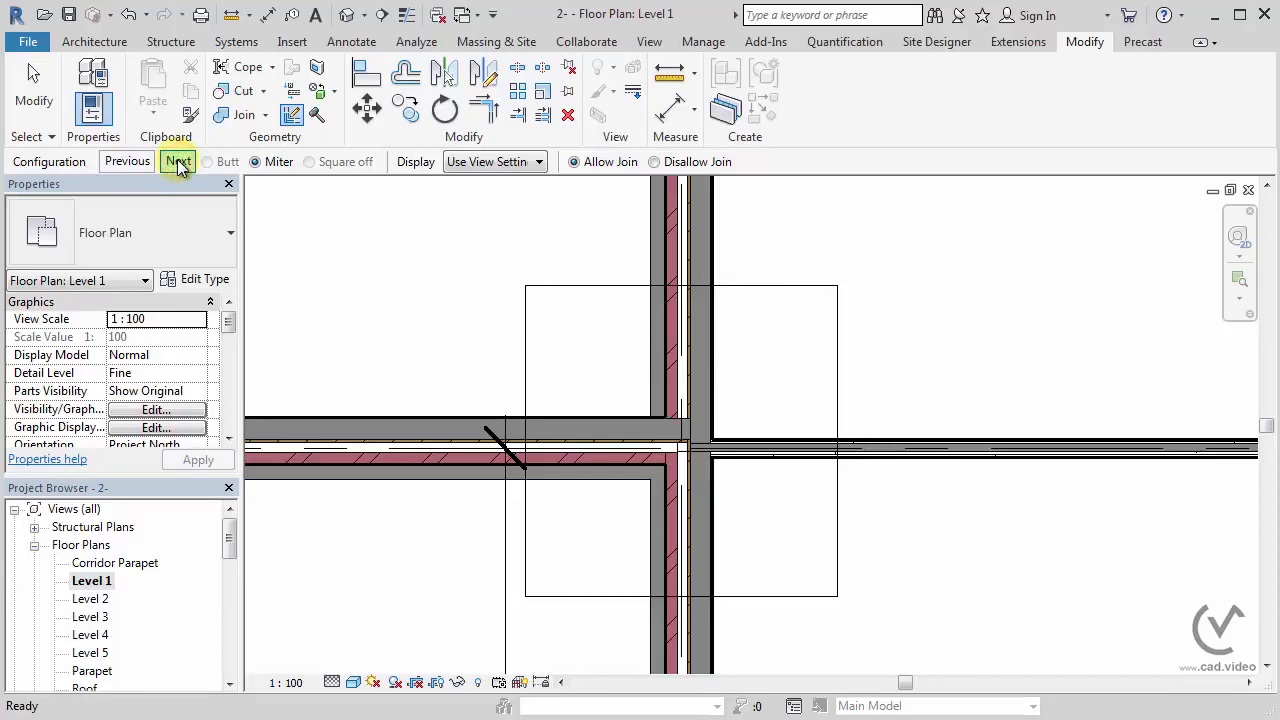
key(Escape)
key(Escape)
- Zoom out on the Level 1 plan to show rooms 103–106
scroll(835, 340, down, 1)
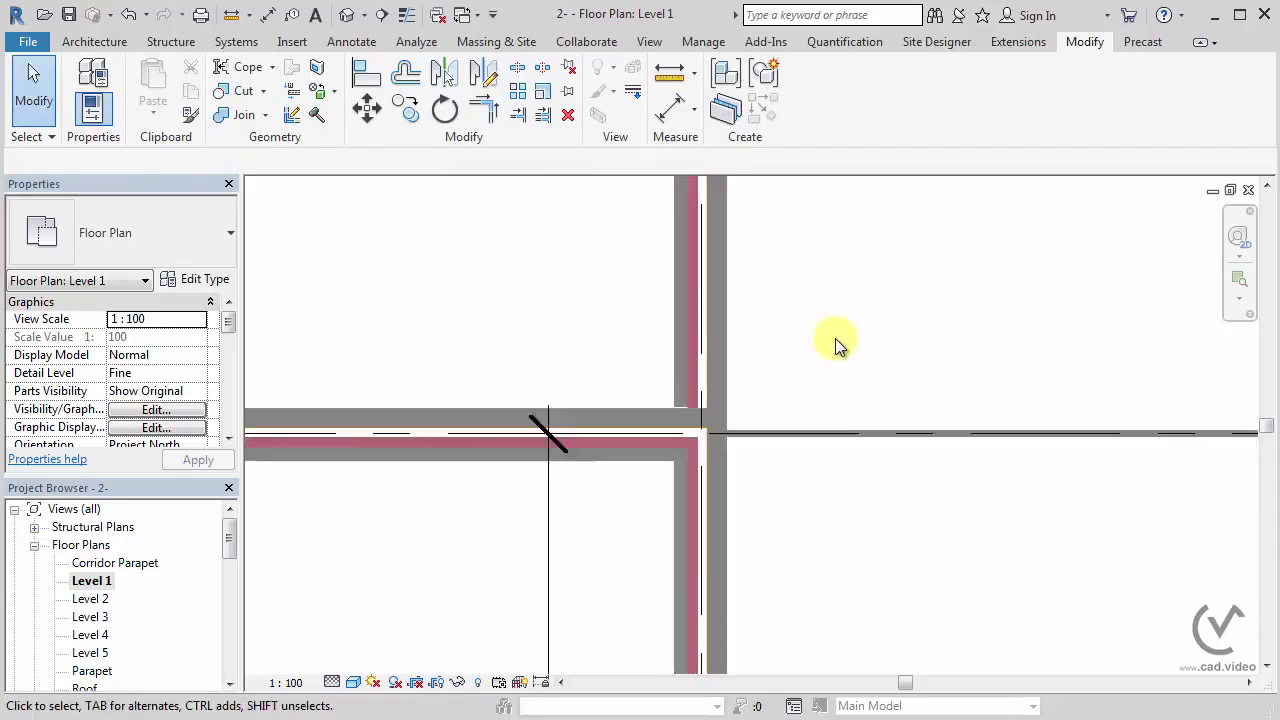
scroll(900, 345, down, 1)
scroll(671, 351, down, 1)
scroll(663, 334, down, 1)
scroll(680, 309, down, 1)
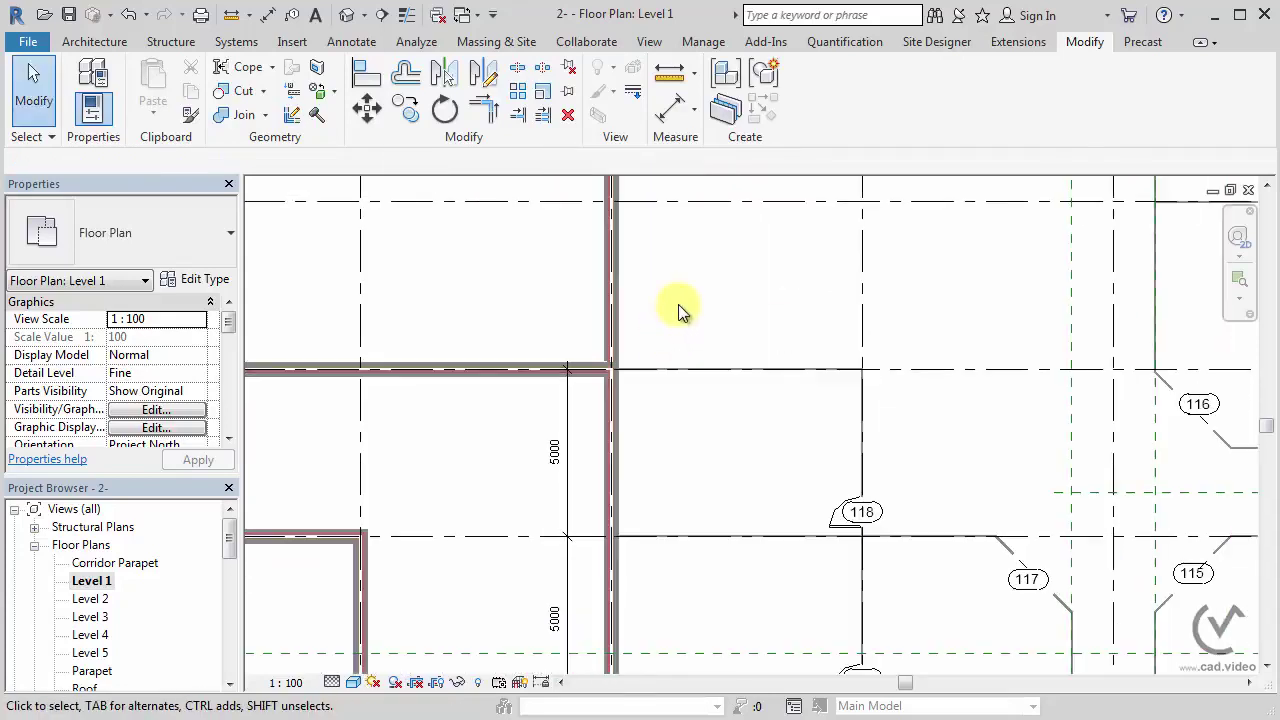
scroll(680, 309, down, 1)
middle_drag(629, 417, 586, 386)
scroll(586, 386, down, 1)
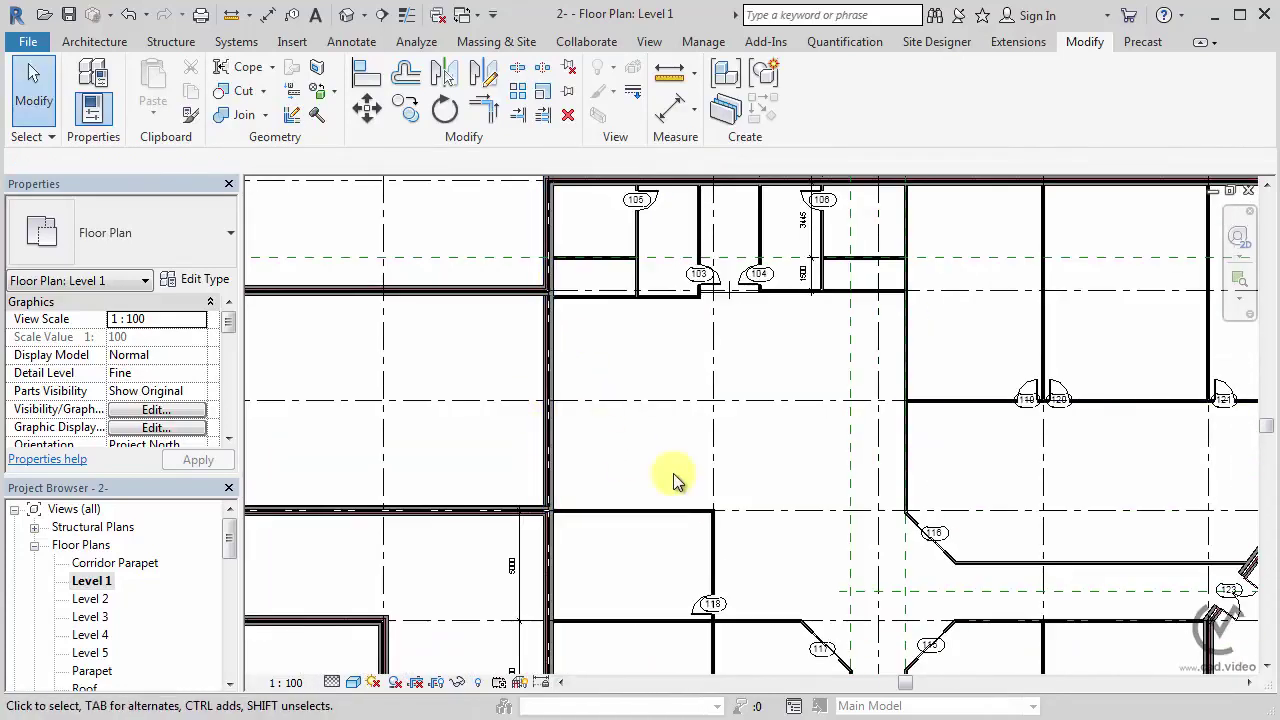
scroll(674, 481, down, 2)
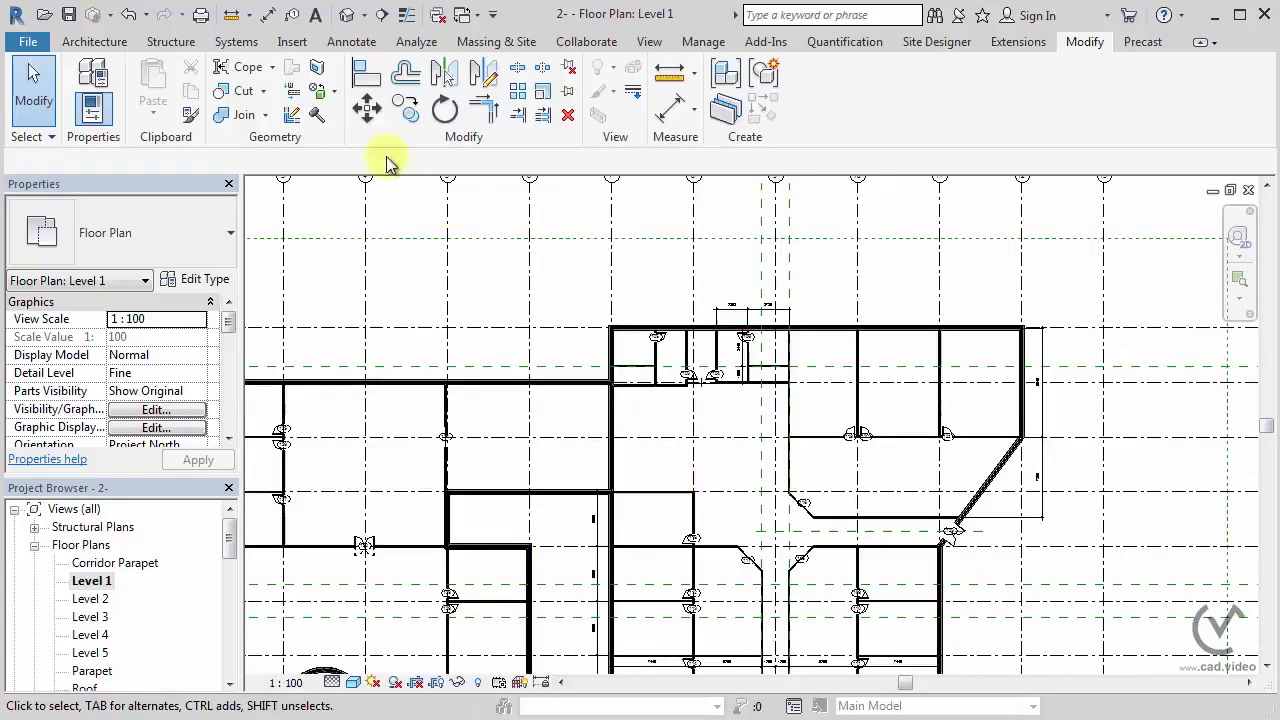
- In the 3D view, select the east wing's exterior walls, including the corner and curved walls
click(346, 14)
mouse_move(871, 286)
shift+middle_down()
mouse_move(825, 308)
mouse_move(740, 440)
shift+middle_up()
click(735, 445)
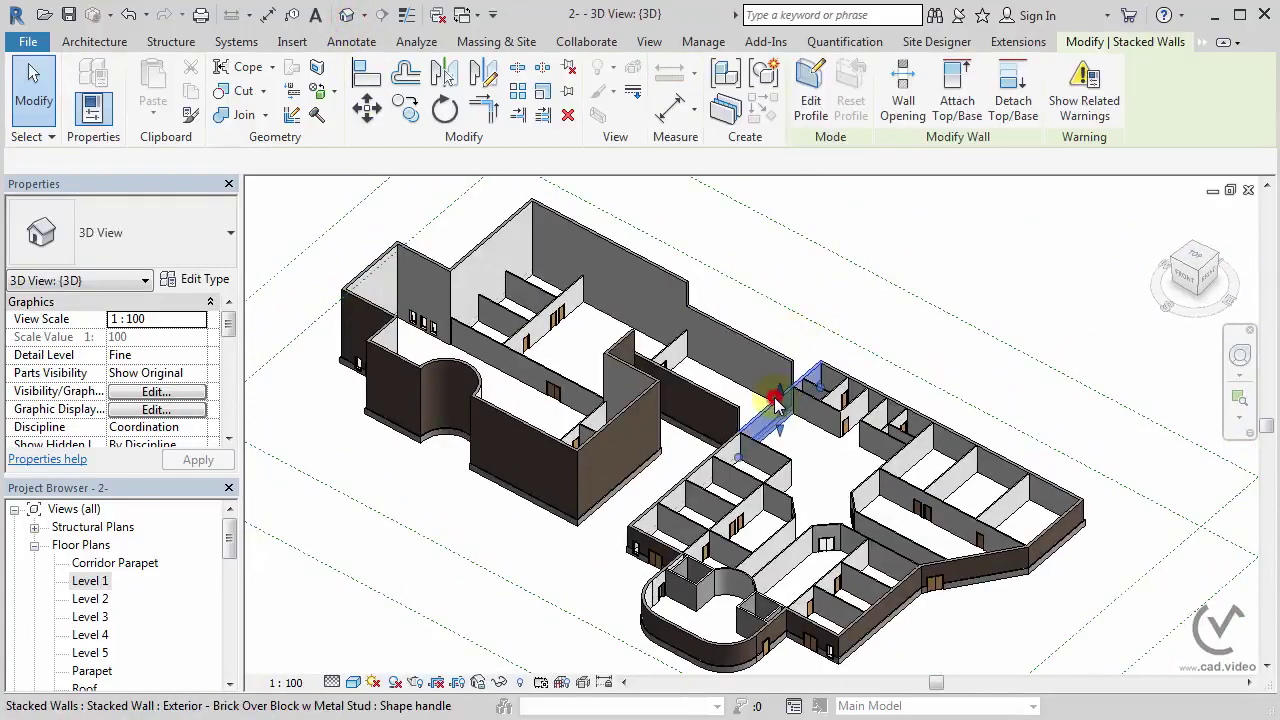
ctrl+click(735, 445)
ctrl+click(655, 570)
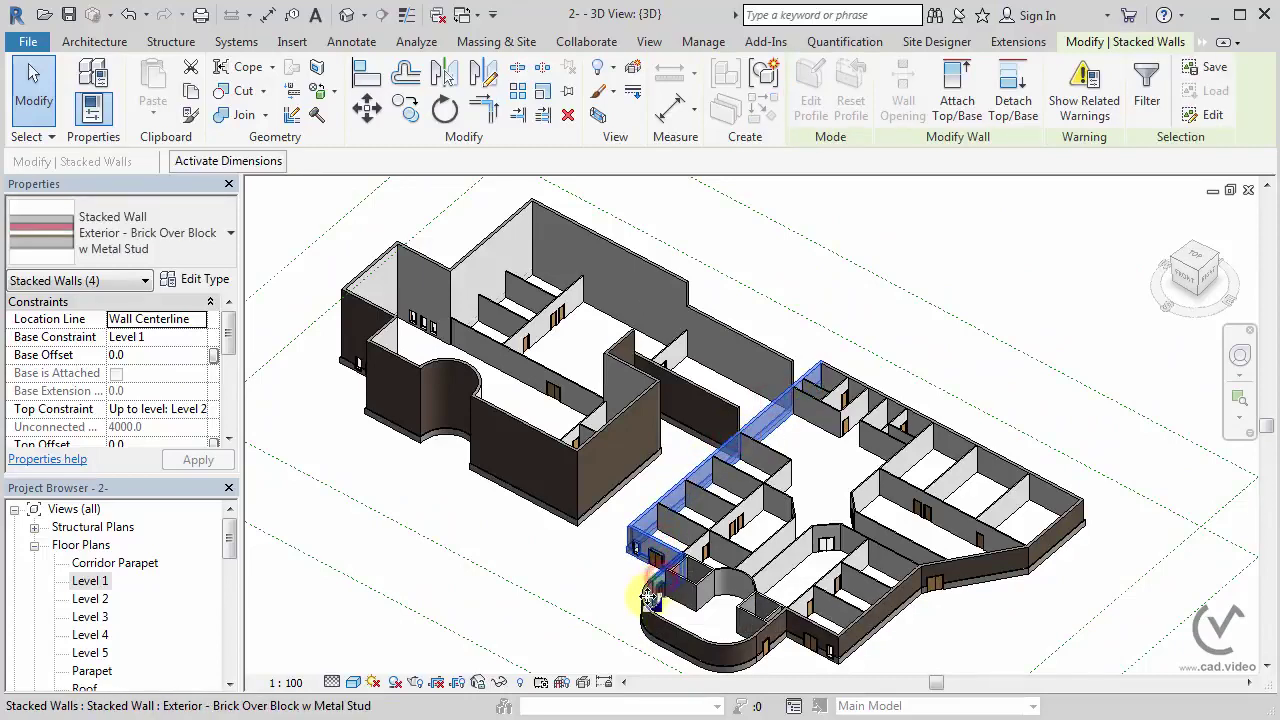
ctrl+click(652, 598)
ctrl+click(700, 634)
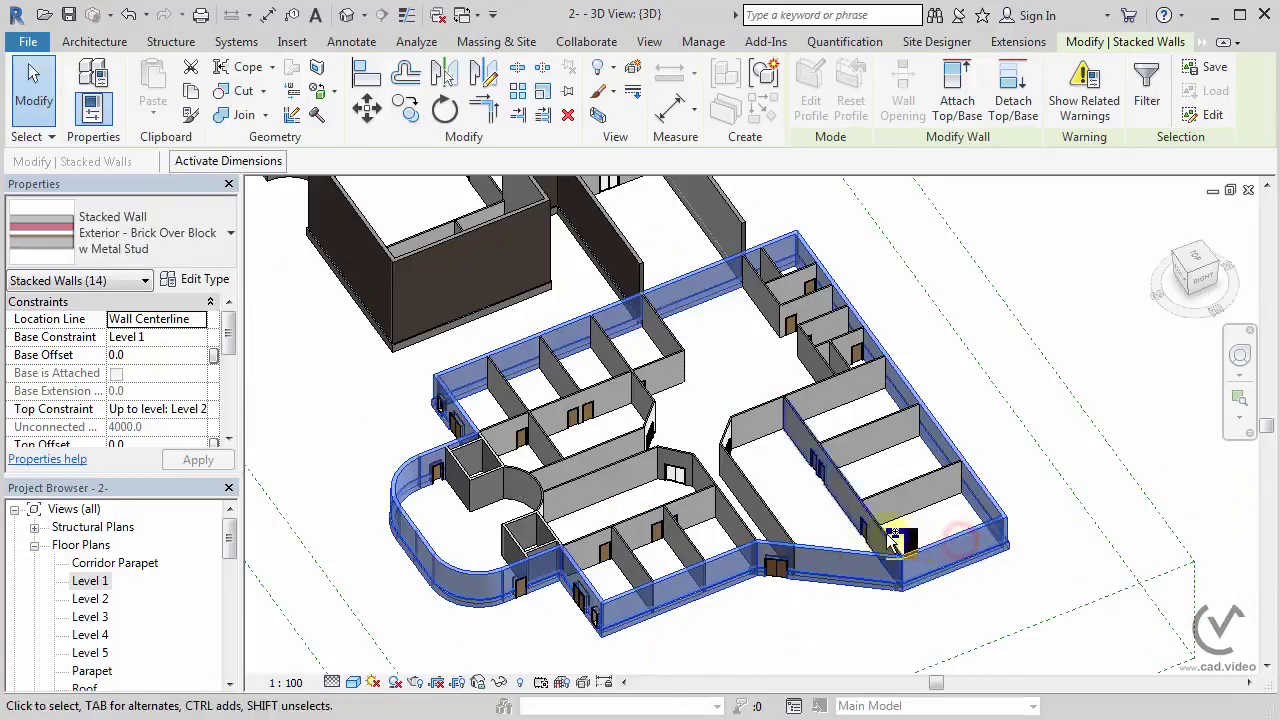
- Add the east wing's interior and small walls to the selection
ctrl+click(455, 468)
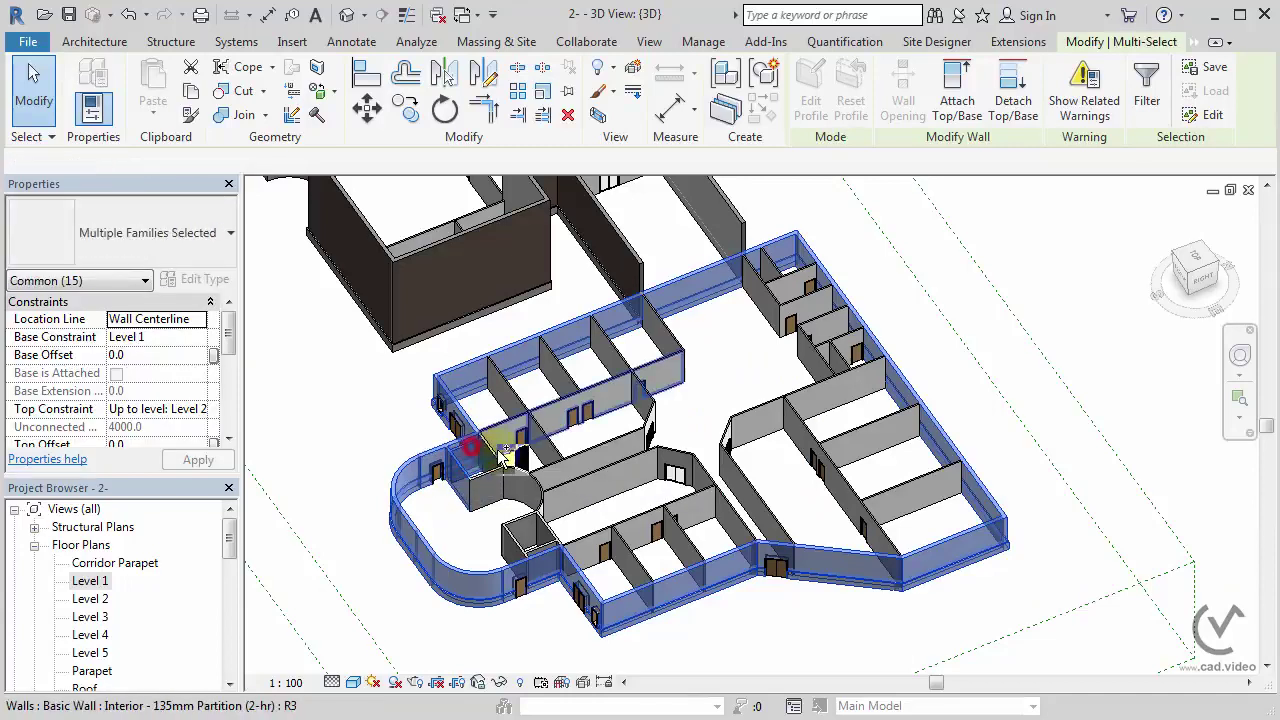
ctrl+click(505, 455)
ctrl+click(496, 522)
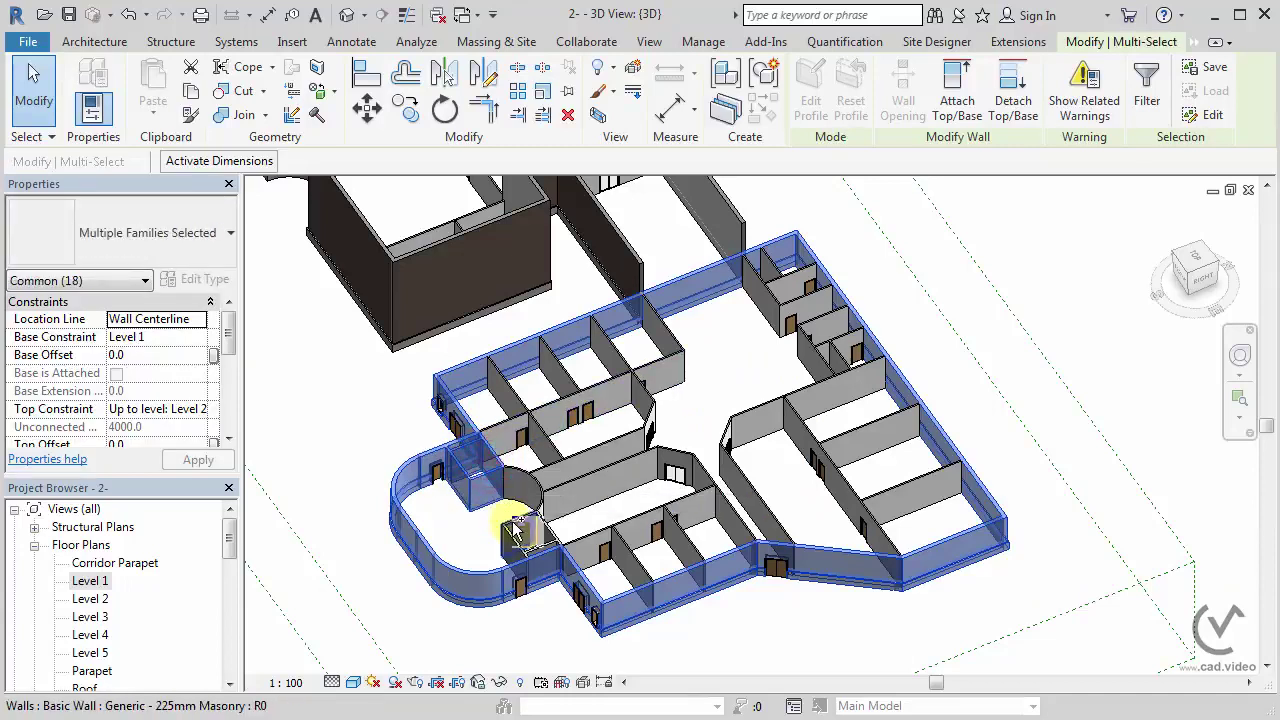
ctrl+click(508, 526)
ctrl+click(510, 537)
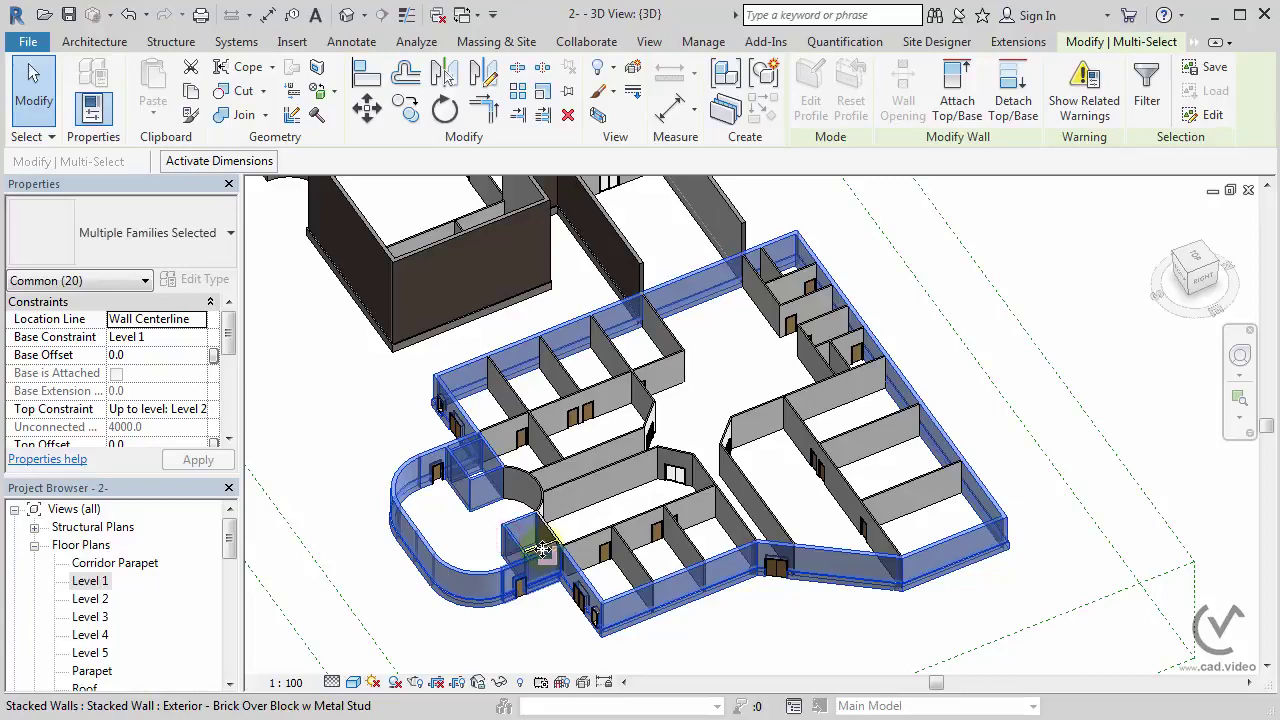
scroll(545, 545, up, 2)
scroll(577, 520, up, 1)
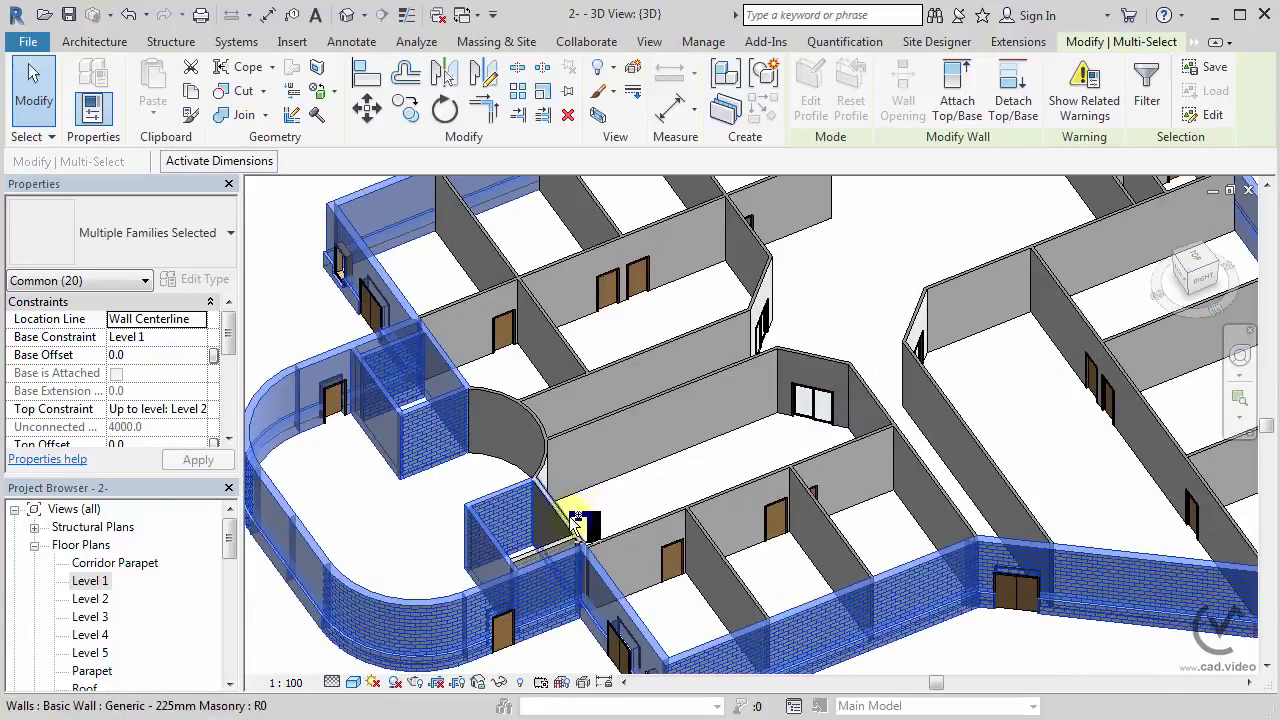
ctrl+click(564, 526)
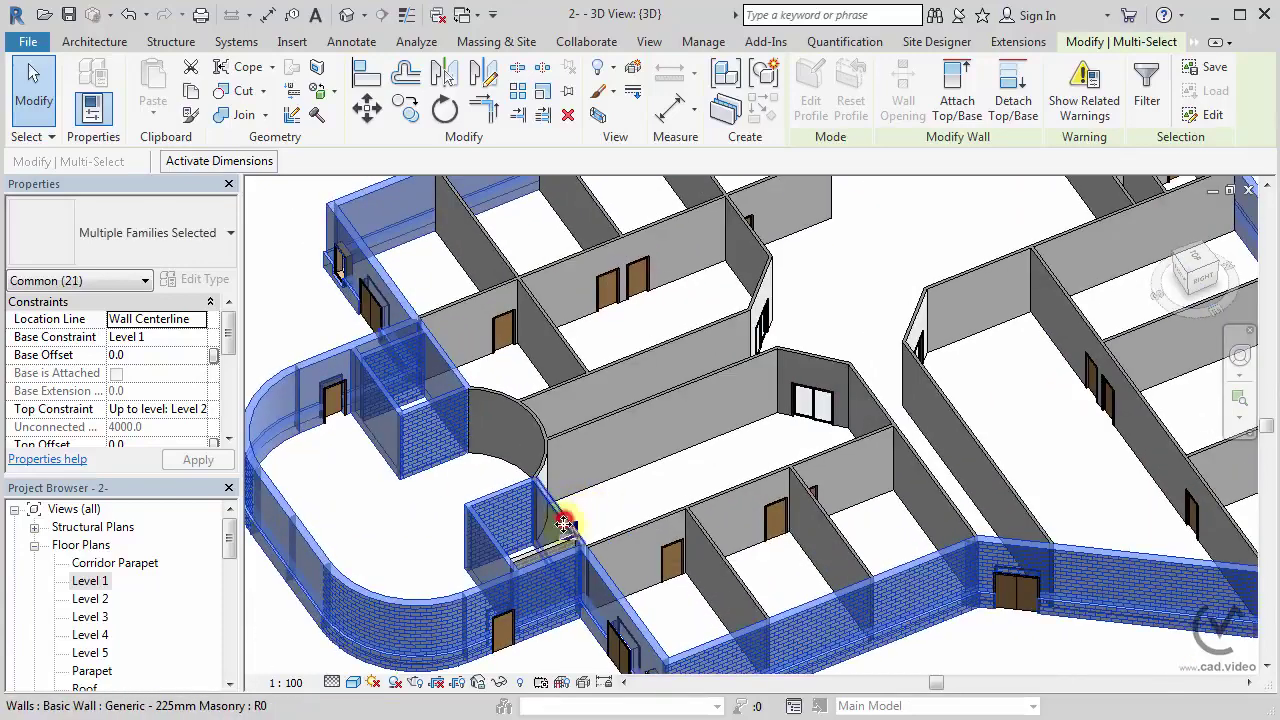
ctrl+click(434, 460)
scroll(430, 455, down, 3)
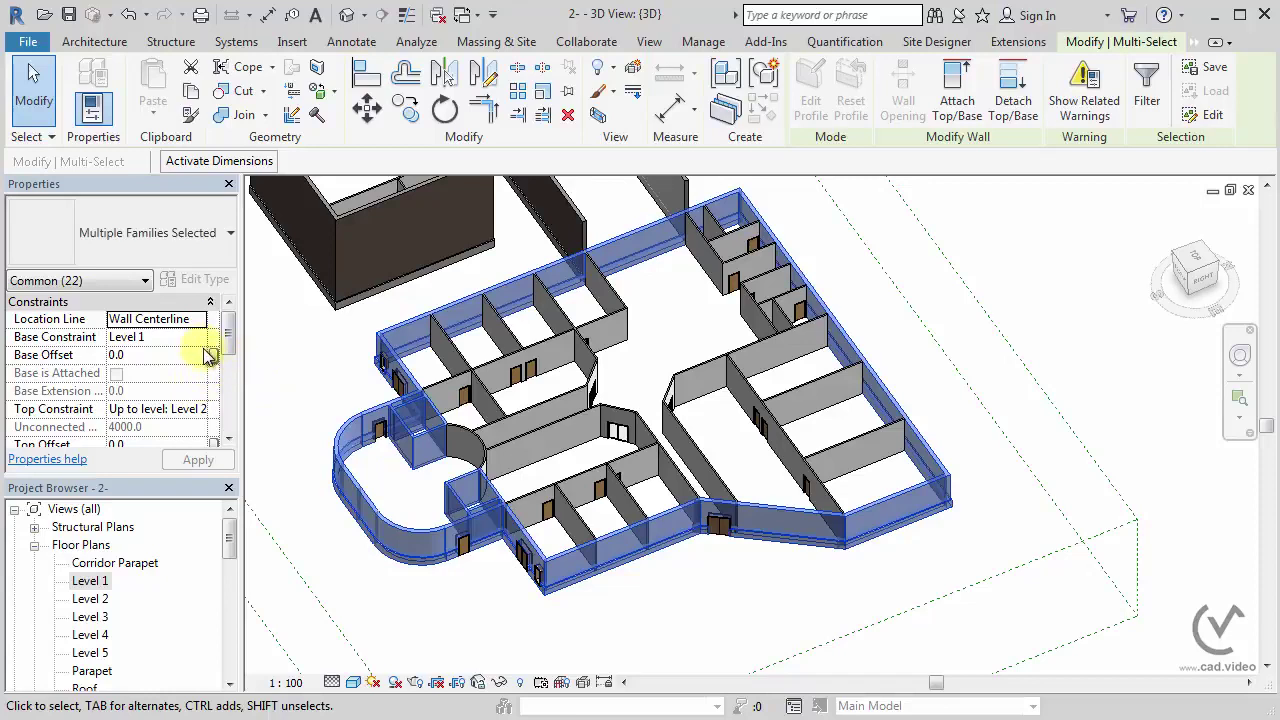
- Set the selected walls' Top Constraint to 'Up to level: Parapet'
click(205, 407)
click(199, 409)
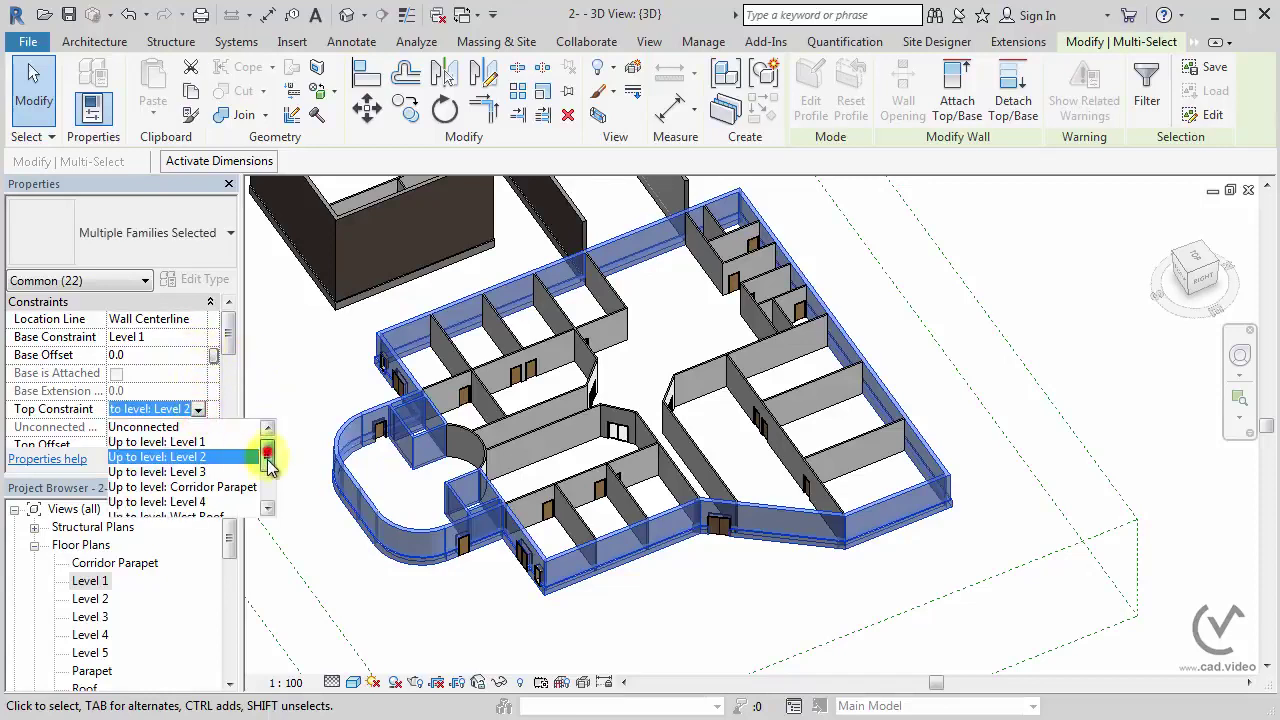
drag(266, 450, 268, 487)
click(215, 502)
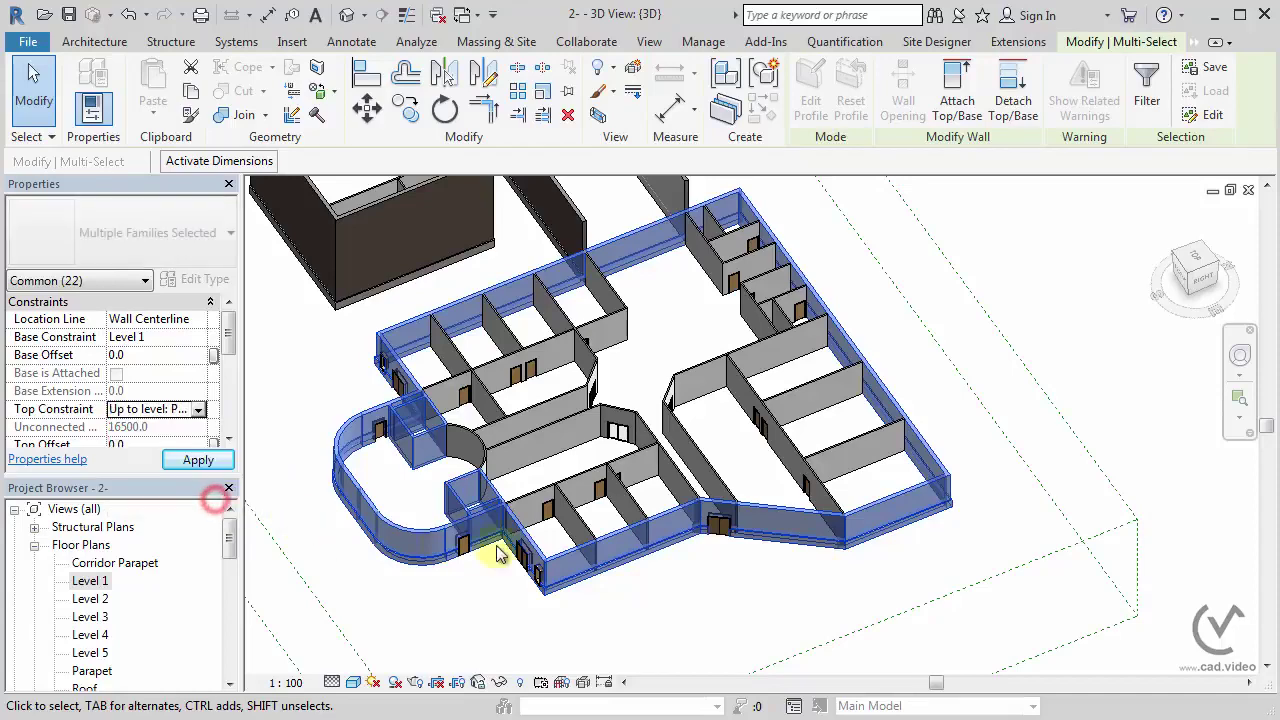
click(960, 578)
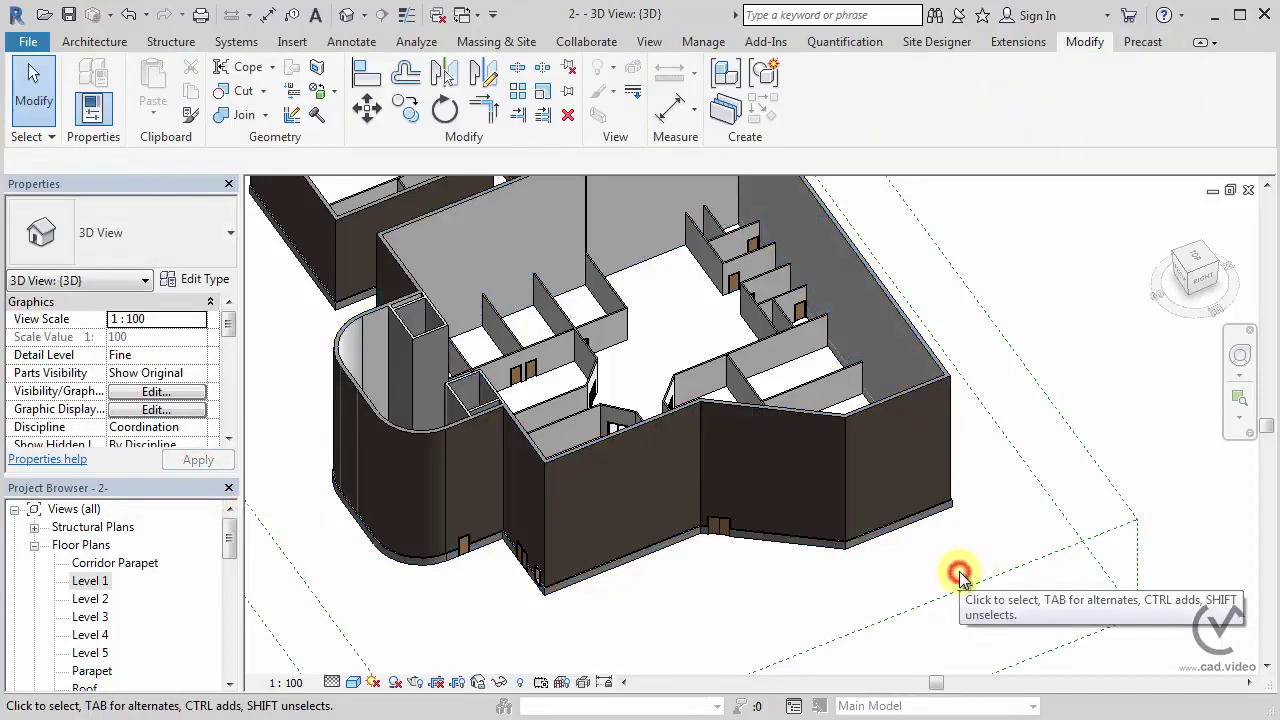
mouse_move(963, 589)
shift+middle_down()
mouse_move(1008, 497)
mouse_move(700, 457)
shift+middle_up()
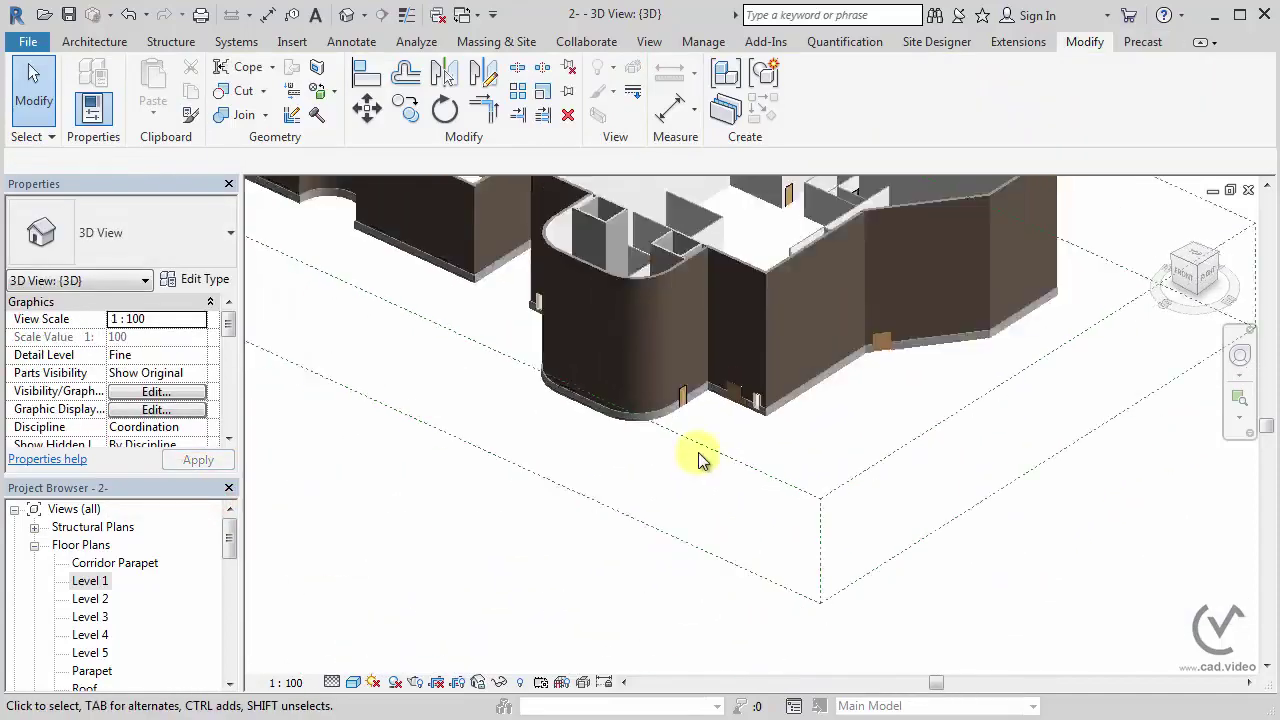
scroll(765, 443, down, 2)
scroll(871, 557, down, 2)
mouse_move(728, 550)
shift+middle_down()
mouse_move(846, 371)
mouse_move(906, 377)
mouse_move(886, 457)
mouse_move(737, 514)
mouse_move(766, 560)
mouse_move(766, 483)
shift+middle_up()
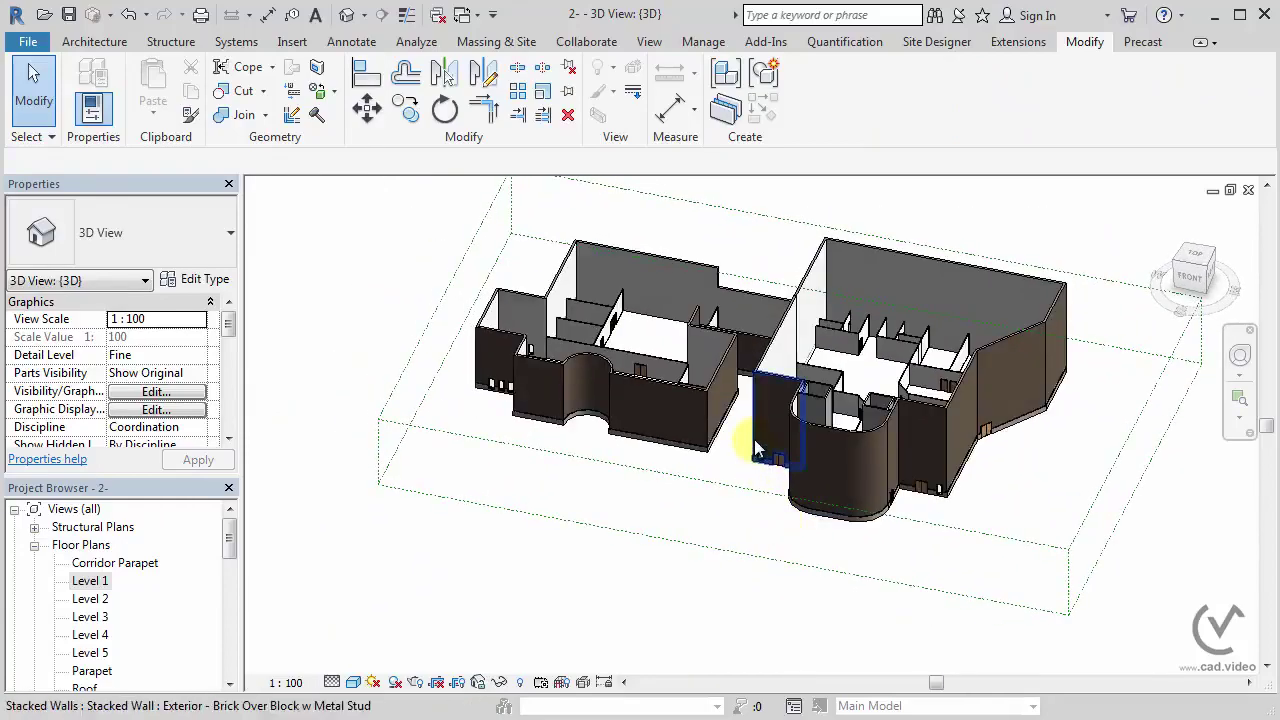